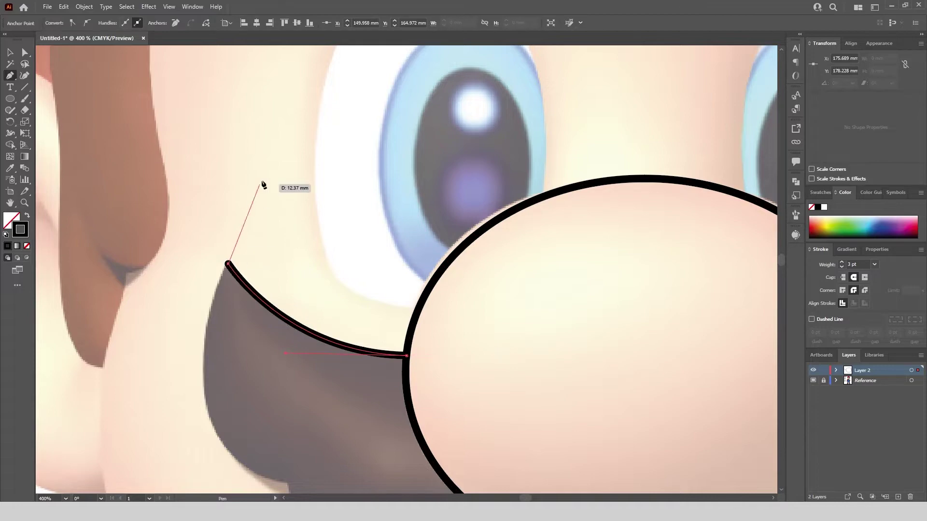
# - Trace the moustache's outer left edge and first scallops from its left tip with the Pen tool
pyautogui.moveTo(230, 436); pyautogui.dragTo(240, 371)
pyautogui.scroll(-1, 298, 420)
pyautogui.moveTo(297, 420); pyautogui.dragTo(404, 449)
pyautogui.click(296, 420)
pyautogui.scroll(-1, 310, 430)
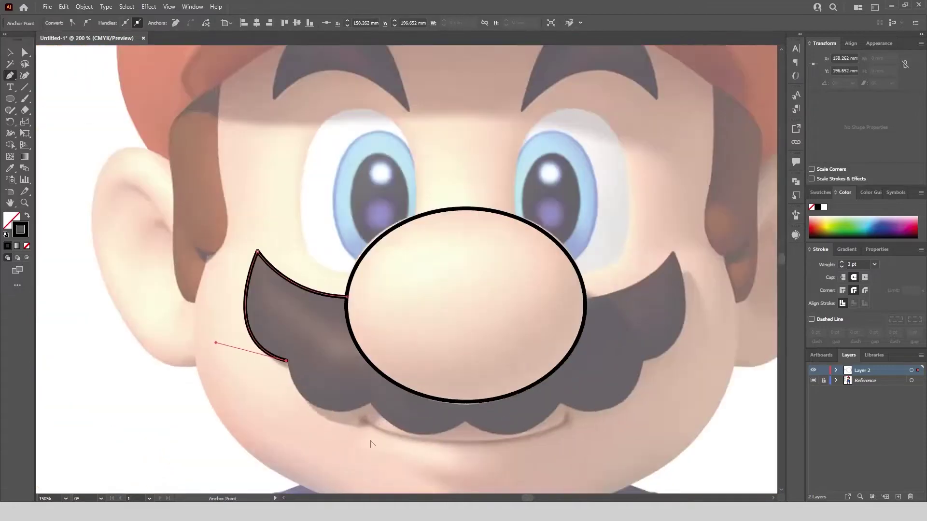
pyautogui.scroll(2, 370, 443)
pyautogui.scroll(-1, 513, 306)
pyautogui.scroll(3, 299, 270)
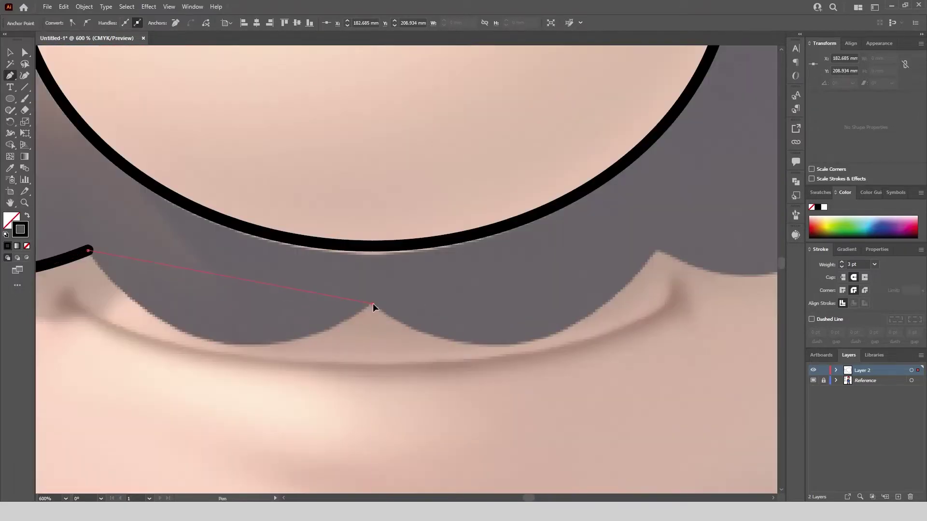
# - Continue the moustache outline through the scallops beneath the nose toward its right side
pyautogui.scroll(-2, 373, 303)
pyautogui.moveTo(373, 303); pyautogui.dragTo(464, 247)
pyautogui.click(373, 305)
pyautogui.scroll(-2, 376, 304)
pyautogui.scroll(2, 492, 293)
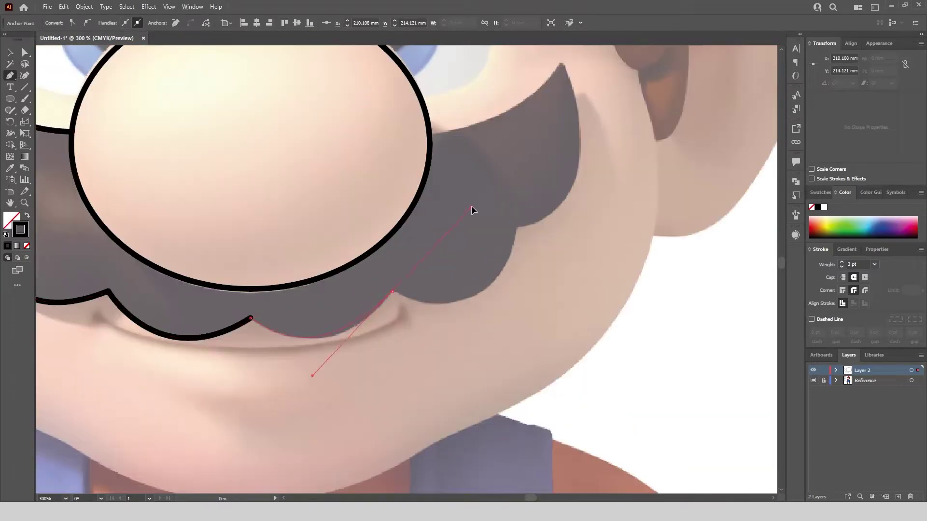
pyautogui.scroll(-2, 415, 292)
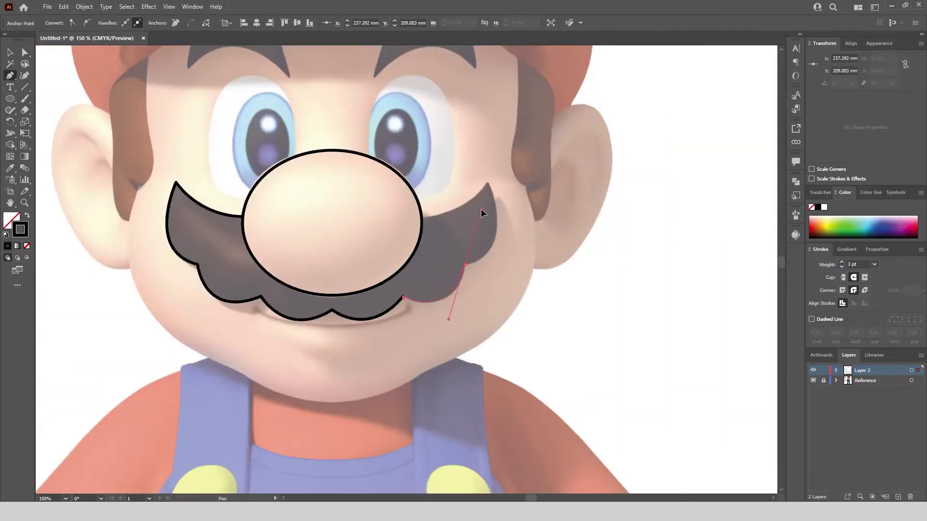
# - Trace the moustache's right scallops, pointed tip and upper edge back to the nose
pyautogui.moveTo(465, 264); pyautogui.dragTo(473, 223)
pyautogui.scroll(2, 489, 197)
pyautogui.scroll(-2, 489, 237)
pyautogui.moveTo(486, 169); pyautogui.dragTo(456, 143)
pyautogui.scroll(-1, 497, 292)
pyautogui.scroll(1, 496, 252)
pyautogui.scroll(2, 409, 258)
pyautogui.moveTo(422, 258); pyautogui.dragTo(477, 242)
# - Trace the left eyebrow as a closed curved path with the Pen tool and deselect it
pyautogui.scroll(-3, 538, 273)
pyautogui.scroll(4, 300, 183)
pyautogui.click(274, 294)
pyautogui.moveTo(548, 321); pyautogui.dragTo(455, 219)
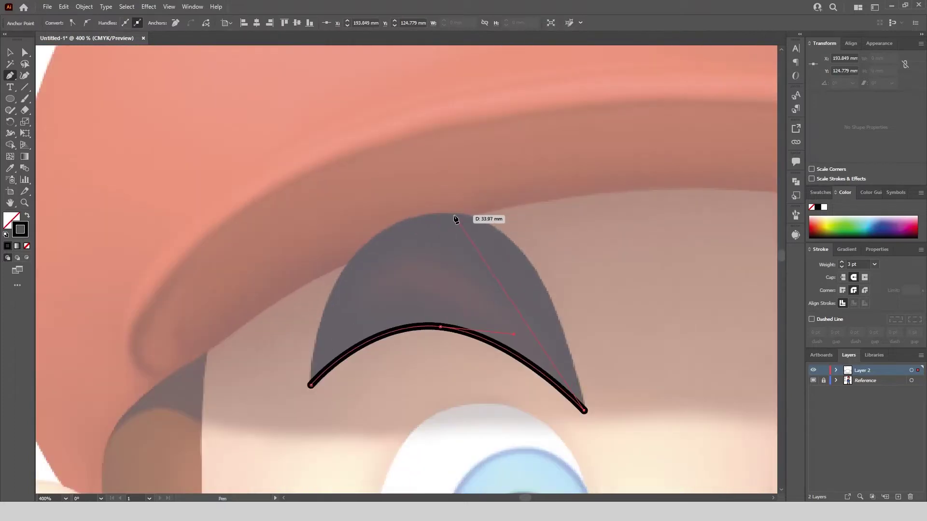
pyautogui.moveTo(332, 173); pyautogui.dragTo(341, 196)
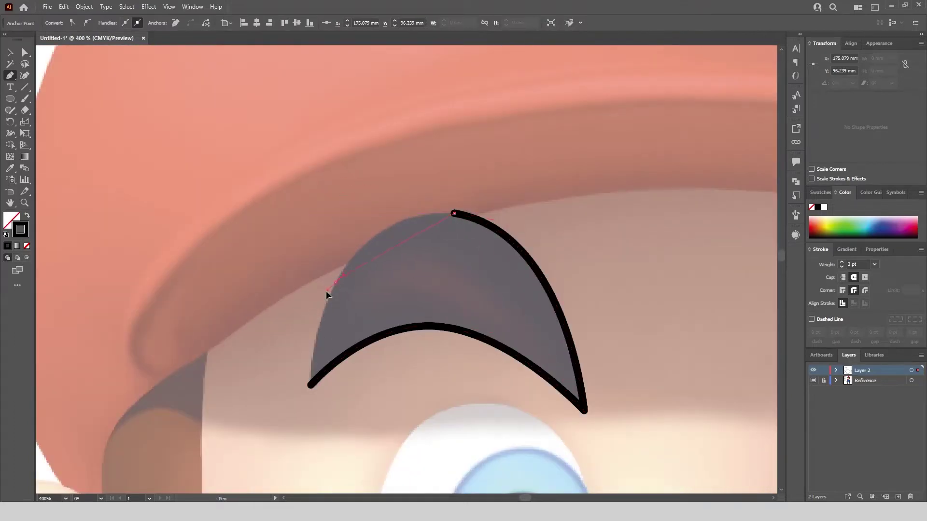
pyautogui.moveTo(335, 282); pyautogui.dragTo(294, 360)
pyautogui.moveTo(311, 385); pyautogui.dragTo(304, 379)
pyautogui.keyDown('ctrl'); pyautogui.click(311, 435); pyautogui.keyUp('ctrl')
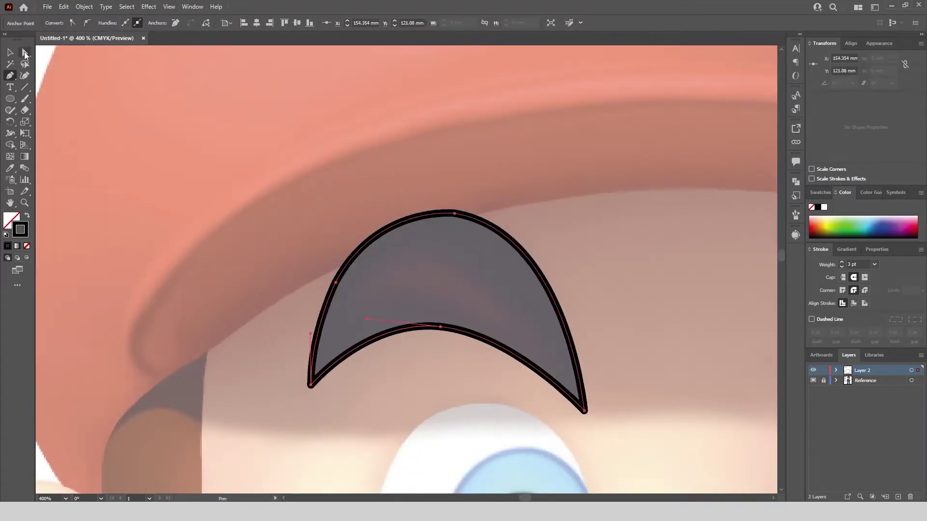
# - Trace the right eyebrow as a closed curved path, starting from its inner tip
pyautogui.scroll(-5, 309, 188)
pyautogui.scroll(3, 561, 201)
pyautogui.press('p')
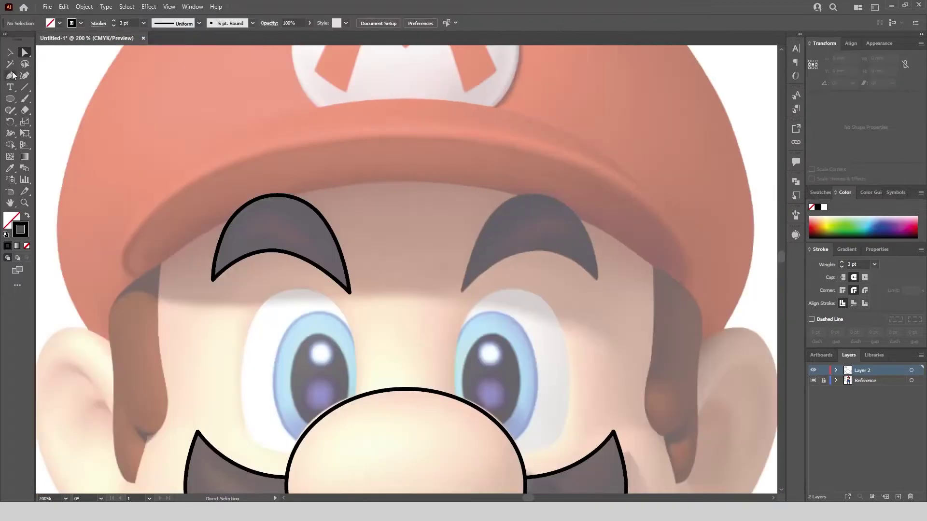
pyautogui.click(440, 325)
pyautogui.moveTo(613, 262); pyautogui.dragTo(613, 262)
pyautogui.click(646, 310)
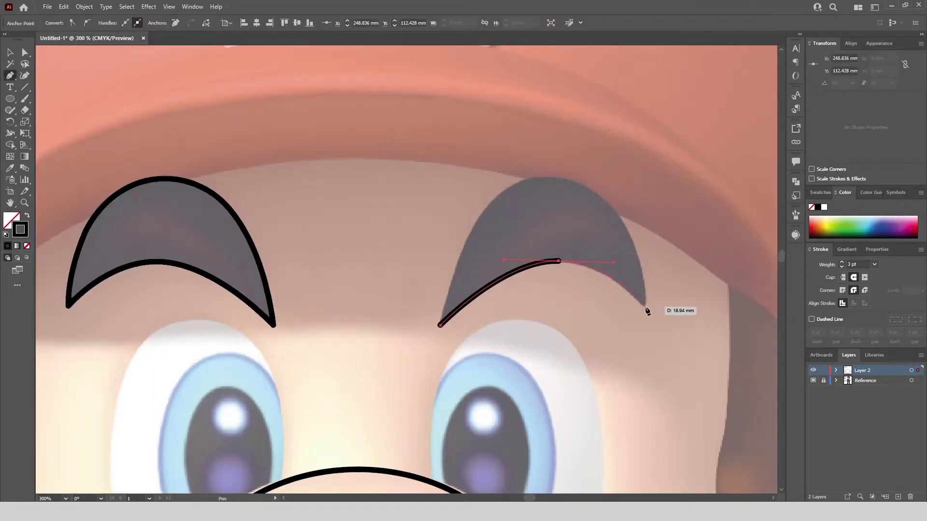
pyautogui.moveTo(582, 186); pyautogui.dragTo(513, 154)
pyautogui.click(582, 186)
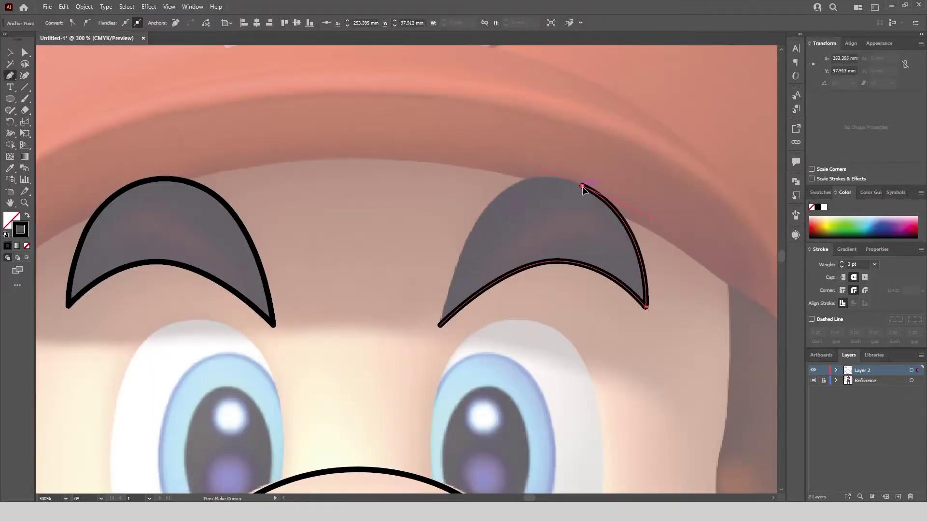
pyautogui.moveTo(430, 279); pyautogui.dragTo(431, 276)
pyautogui.click(441, 325)
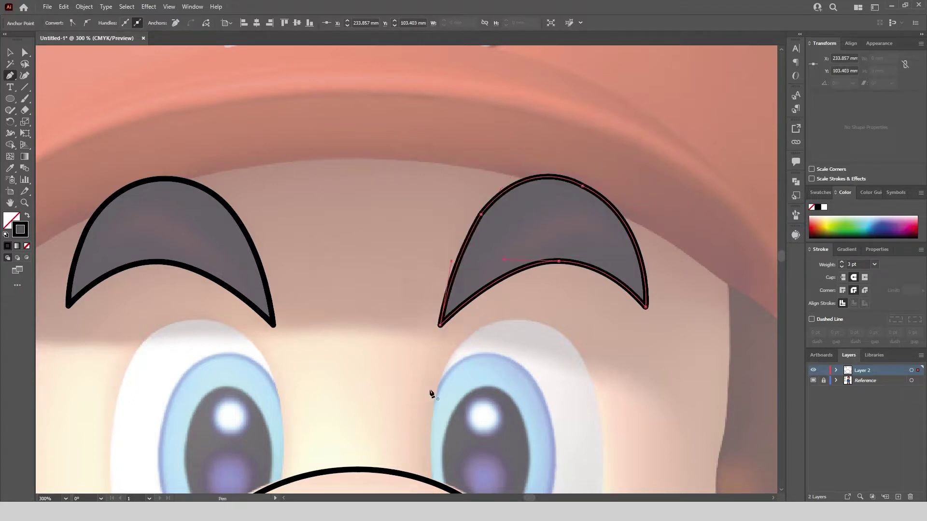
# - Round the corner anchor on the right eyebrow's inner edge to a radius of about 20.64 mm and deselect it
pyautogui.press('a')
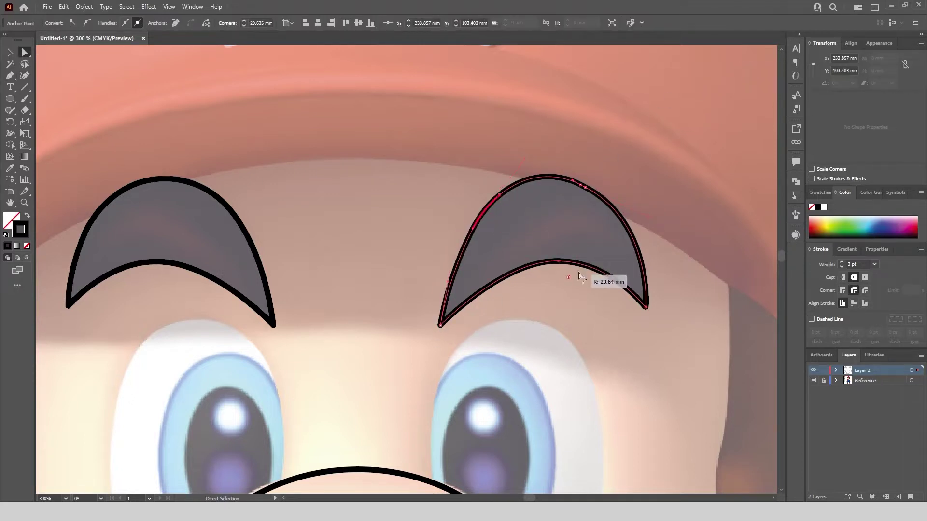
pyautogui.click(575, 269)
pyautogui.hotkey('ctrl', '1')
# - Trace the left sideburn's inner edge from the hat brim down to its notch with the Pen tool
pyautogui.click(10, 75)
pyautogui.scroll(5, 366, 203)
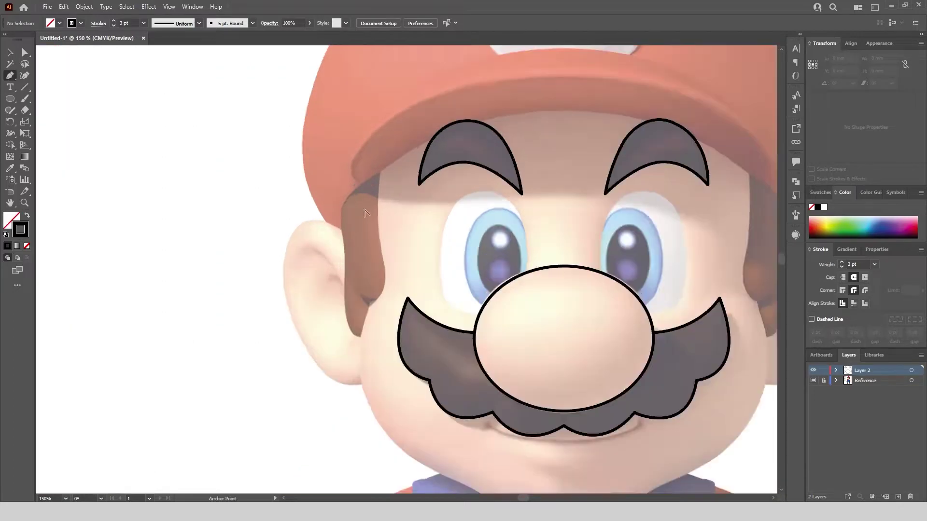
pyautogui.click(399, 121)
pyautogui.moveTo(395, 273); pyautogui.dragTo(405, 410)
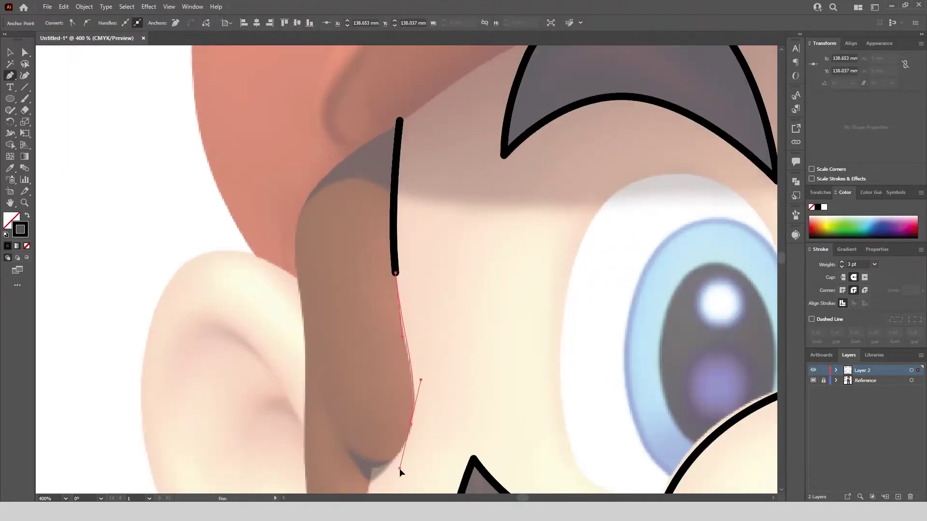
pyautogui.moveTo(400, 468); pyautogui.dragTo(444, 291)
pyautogui.click(371, 468)
# - Trace the left sideburn's lower tip and outer edge, closing the path at the hat brim
pyautogui.scroll(1, 443, 291)
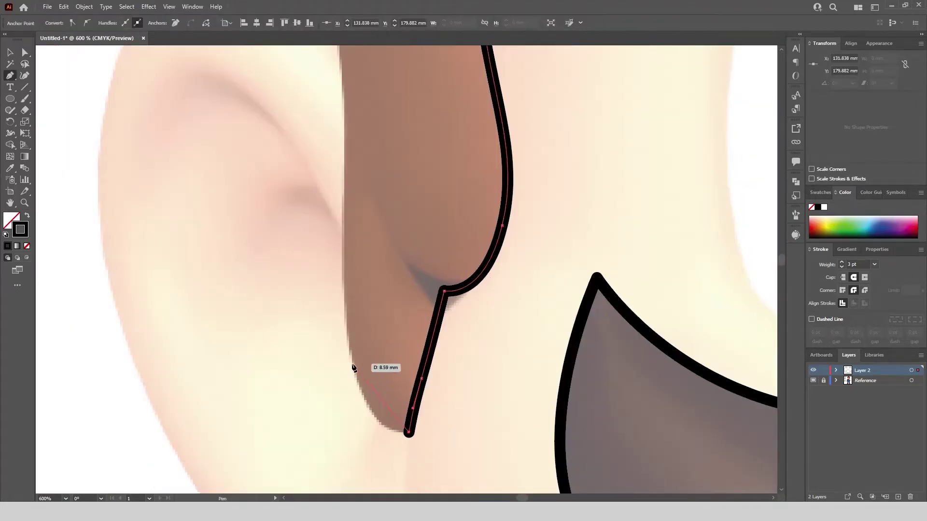
pyautogui.moveTo(352, 365); pyautogui.dragTo(342, 298)
pyautogui.scroll(-1, 331, 409)
pyautogui.moveTo(338, 217); pyautogui.dragTo(330, 188)
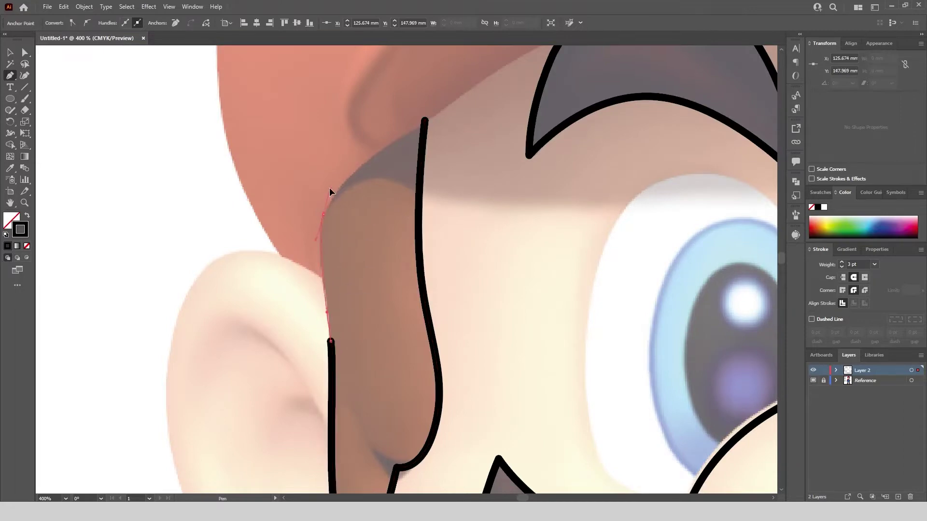
pyautogui.click(425, 122)
# - Trace the right sideburn's inner edge from the hat brim down to its notch
pyautogui.scroll(-4, 311, 157)
pyautogui.scroll(4, 576, 185)
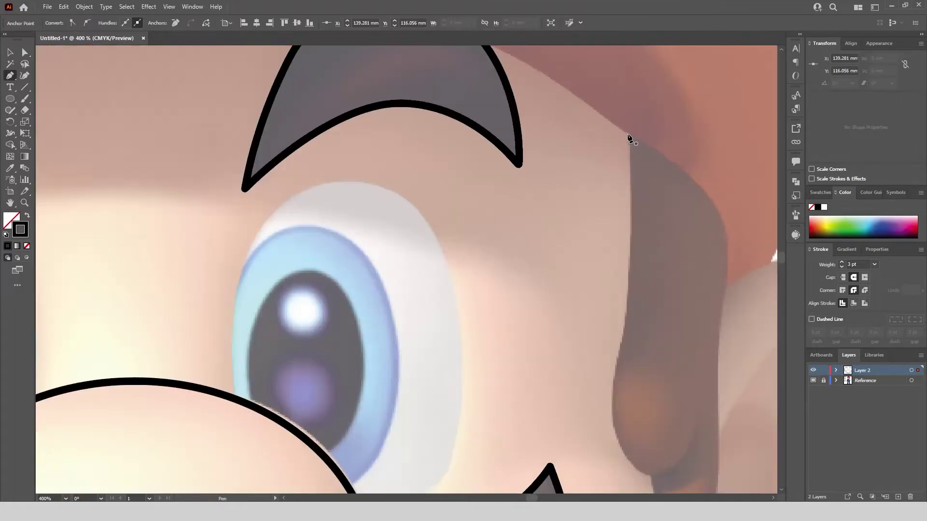
pyautogui.click(628, 135)
pyautogui.moveTo(631, 281); pyautogui.dragTo(627, 332)
pyautogui.moveTo(621, 439); pyautogui.dragTo(637, 483)
pyautogui.click(651, 475)
# - Trace the right sideburn's lower tip and outer edge, closing the path at the hat brim
pyautogui.scroll(-1, 537, 317)
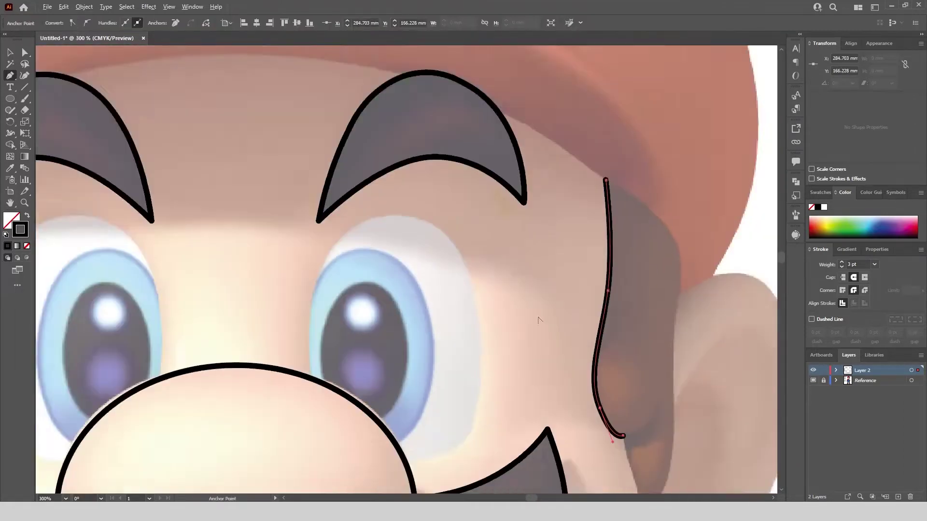
pyautogui.scroll(1, 539, 320)
pyautogui.moveTo(593, 327); pyautogui.dragTo(602, 309)
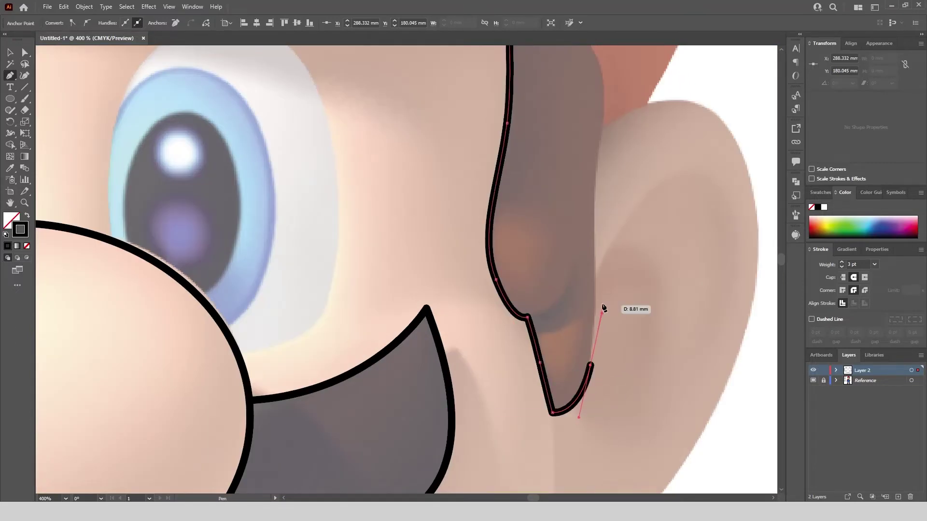
pyautogui.scroll(5, 570, 288)
pyautogui.moveTo(555, 247); pyautogui.dragTo(555, 246)
pyautogui.click(478, 202)
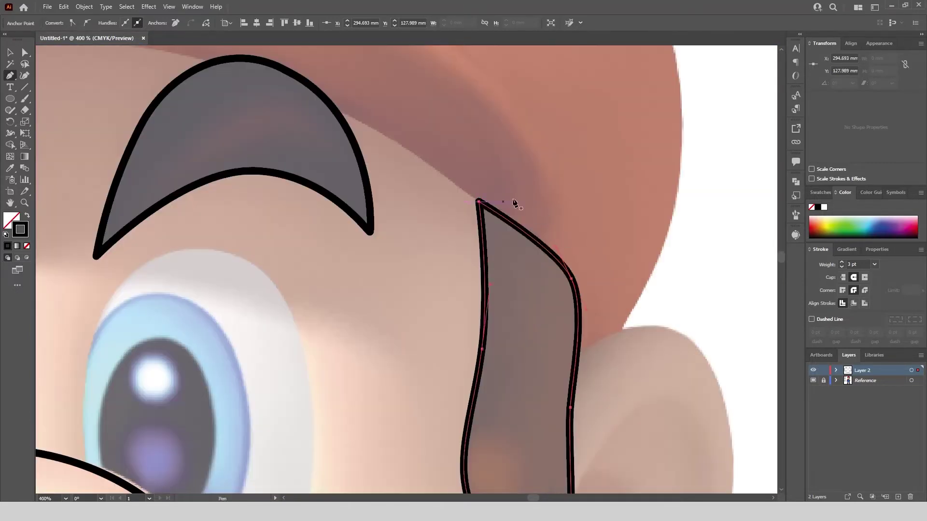
# - Draw the forehead line along the hat brim from the left sideburn to the left eyebrow
pyautogui.hscroll(-10, 513, 203)
pyautogui.click(237, 238)
pyautogui.moveTo(376, 155); pyautogui.dragTo(405, 142)
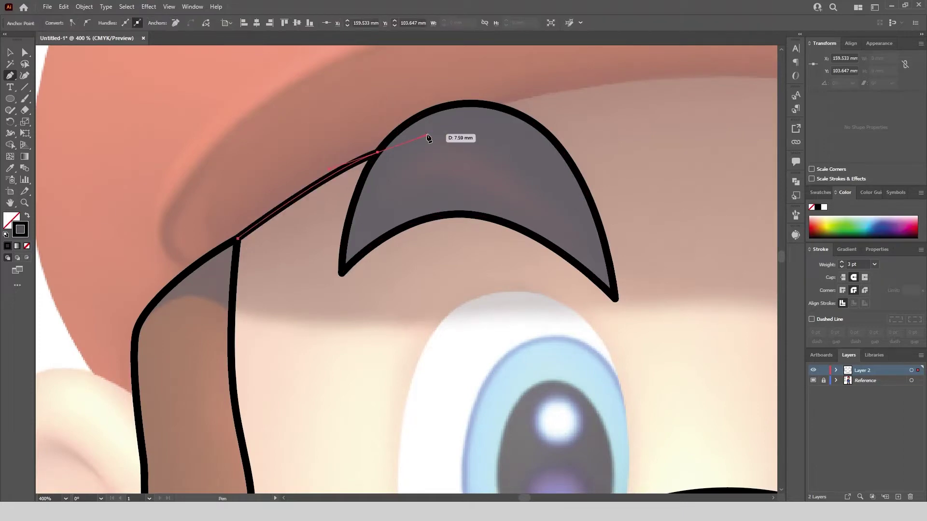
pyautogui.press('Escape')
# - Draw the curved forehead line along the hat brim between the two eyebrows
pyautogui.scroll(-2, 416, 175)
pyautogui.scroll(2, 531, 116)
pyautogui.click(314, 211)
pyautogui.scroll(-1, 357, 209)
pyautogui.scroll(1, 560, 204)
pyautogui.scroll(-2, 724, 217)
pyautogui.moveTo(703, 209); pyautogui.dragTo(561, 252)
pyautogui.hscroll(5, 746, 243)
pyautogui.press('Escape')
# - Draw the forehead line along the hat brim from the right sideburn to the right eyebrow
pyautogui.scroll(2, 560, 290)
pyautogui.click(572, 285)
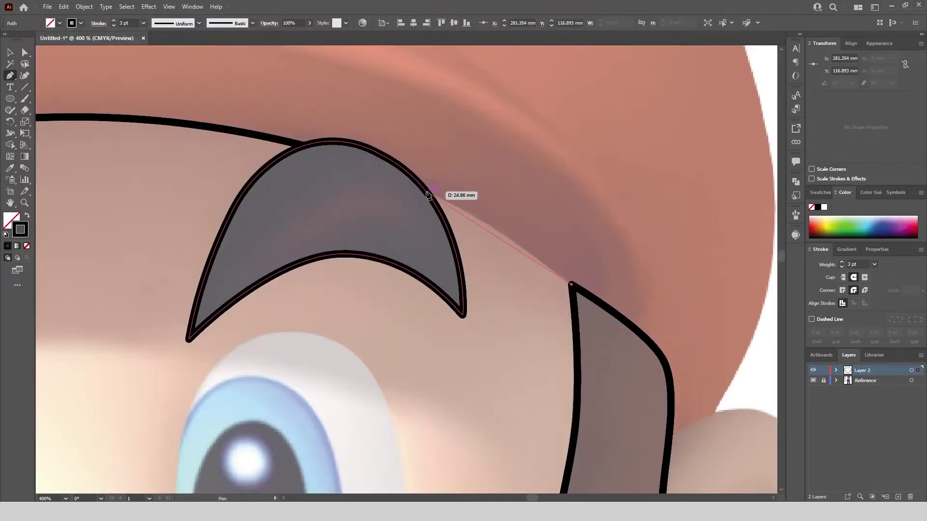
pyautogui.scroll(-3, 517, 126)
pyautogui.scroll(2, 166, 358)
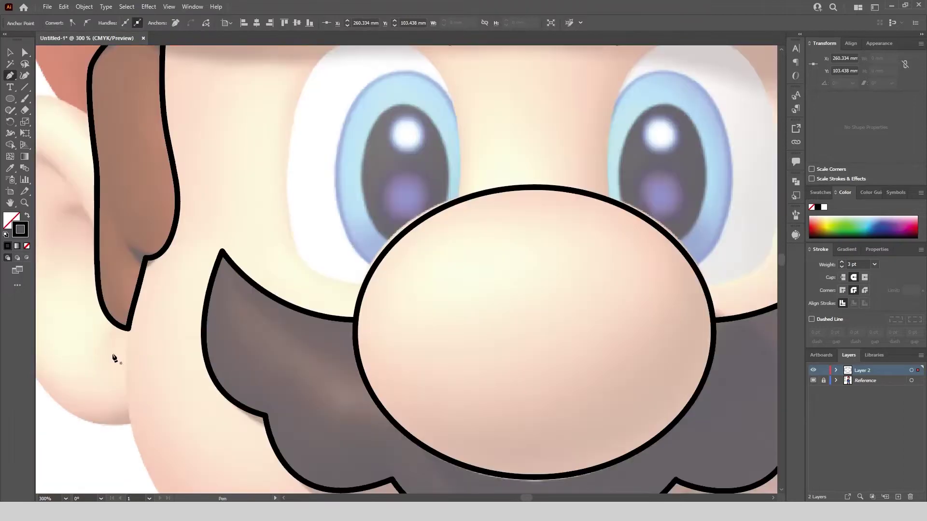
pyautogui.press('Escape')
# - Trace the left cheek and jawline from the sideburn's lower tip down to the chin
pyautogui.click(128, 326)
pyautogui.scroll(1, 130, 338)
pyautogui.moveTo(152, 298); pyautogui.dragTo(211, 370)
pyautogui.scroll(-2, 164, 328)
pyautogui.scroll(1, 217, 415)
pyautogui.moveTo(407, 454); pyautogui.dragTo(409, 458)
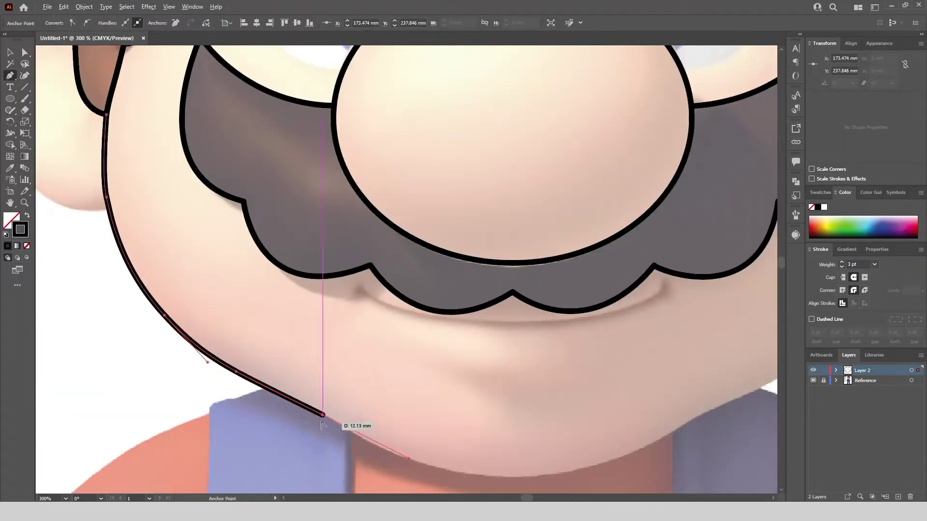
pyautogui.keyDown('alt'); pyautogui.click(323, 415); pyautogui.keyUp('alt')
# - Continue the jaw outline around the chin to the start of the right jawline
pyautogui.scroll(-1, 350, 403)
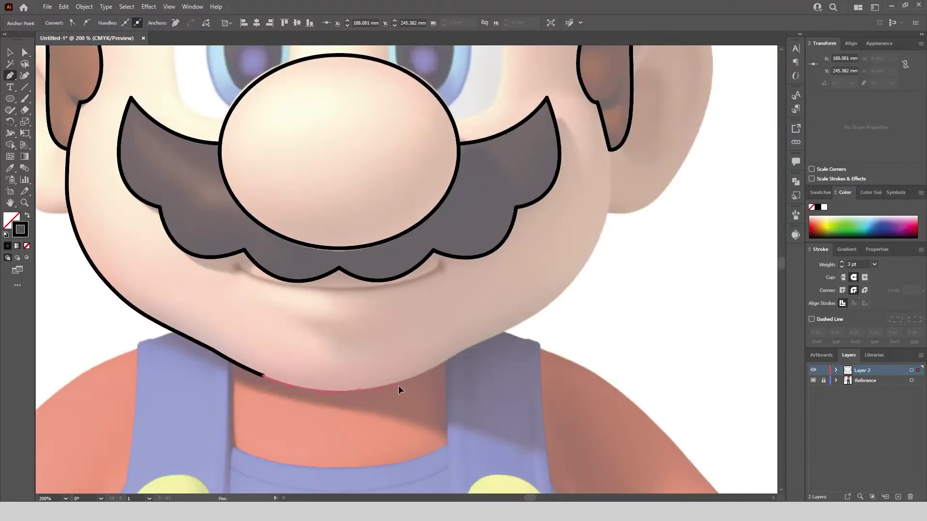
pyautogui.moveTo(398, 390); pyautogui.dragTo(400, 386)
pyautogui.moveTo(459, 353); pyautogui.dragTo(480, 342)
pyautogui.click(458, 354)
pyautogui.scroll(1, 530, 332)
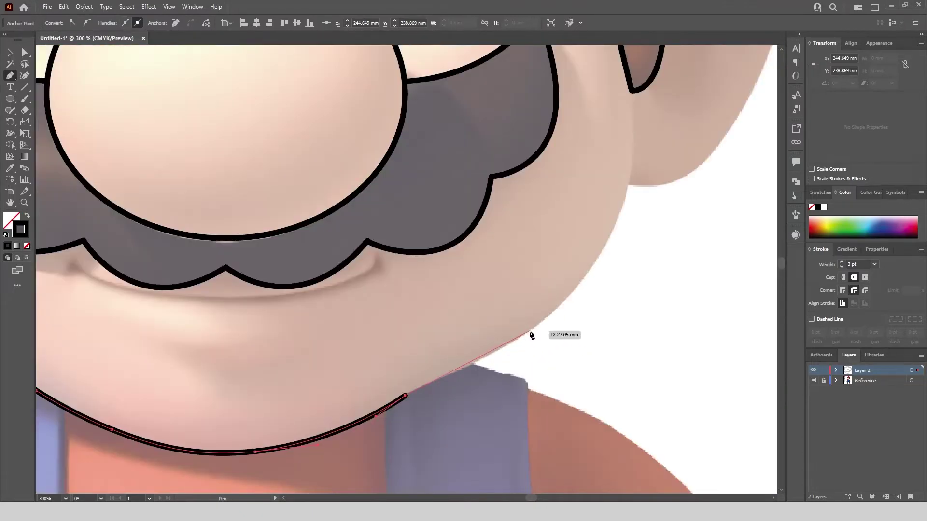
# - Trace the right jawline and cheek up to the lower tip of the right sideburn
pyautogui.moveTo(581, 296); pyautogui.dragTo(581, 295)
pyautogui.moveTo(633, 203)
pyautogui.mouseDown()
pyautogui.moveTo(573, 268)
pyautogui.moveTo(581, 193)
pyautogui.mouseUp()
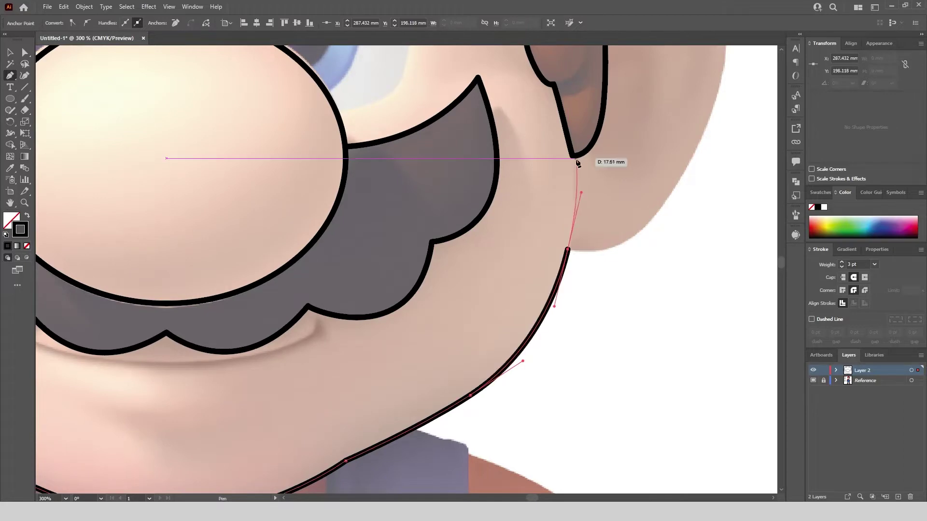
pyautogui.click(572, 156)
# - Refine the right jawline's curve with the Direct Selection tool and deselect the path
pyautogui.click(25, 57)
pyautogui.moveTo(344, 462); pyautogui.dragTo(483, 357)
pyautogui.click(419, 269)
pyautogui.click(524, 309)
# - Trace the left ear's upper curve and outer edge from the left sideburn with the Pen tool
pyautogui.scroll(-3, 518, 306)
pyautogui.scroll(4, 175, 141)
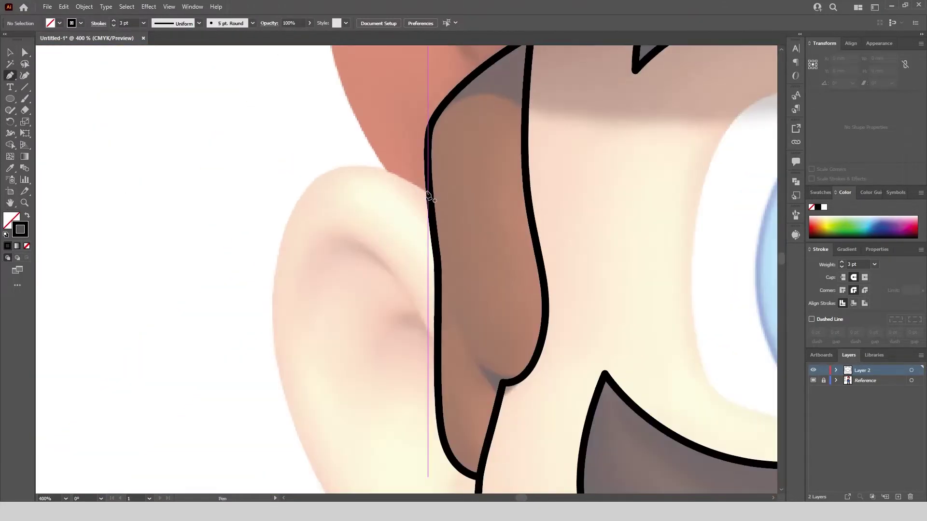
pyautogui.click(430, 193)
pyautogui.moveTo(326, 172); pyautogui.dragTo(265, 189)
pyautogui.moveTo(280, 369); pyautogui.dragTo(286, 417)
pyautogui.moveTo(287, 418); pyautogui.dragTo(247, 309)
# - Complete the left ear outline around the earlobe to the cheek line and deselect it
pyautogui.moveTo(317, 435); pyautogui.dragTo(346, 476)
pyautogui.scroll(-1, 346, 476)
pyautogui.moveTo(346, 476); pyautogui.dragTo(255, 318)
pyautogui.moveTo(330, 334); pyautogui.dragTo(380, 330)
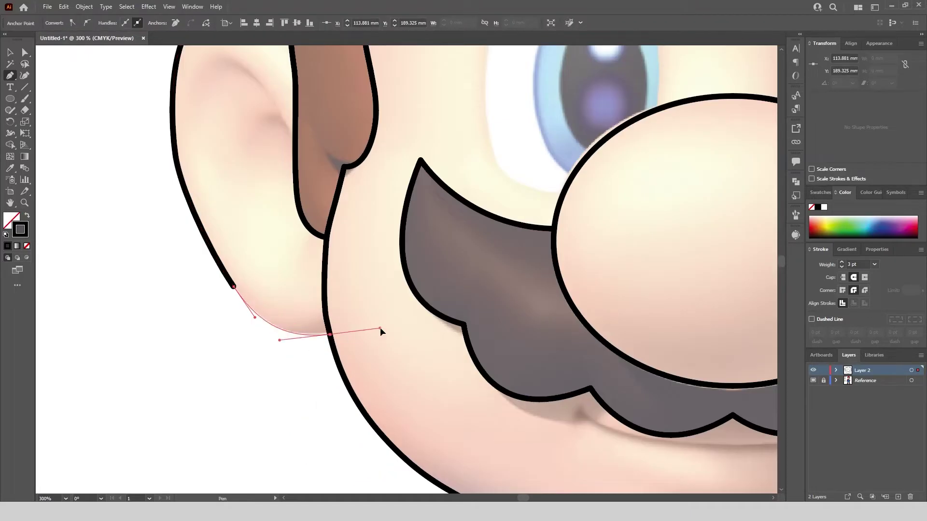
pyautogui.click(26, 53)
pyautogui.click(174, 256)
# - Trace the right ear's upper curve and outer edge from the right sideburn with the Pen tool
pyautogui.scroll(-3, 173, 256)
pyautogui.click(10, 75)
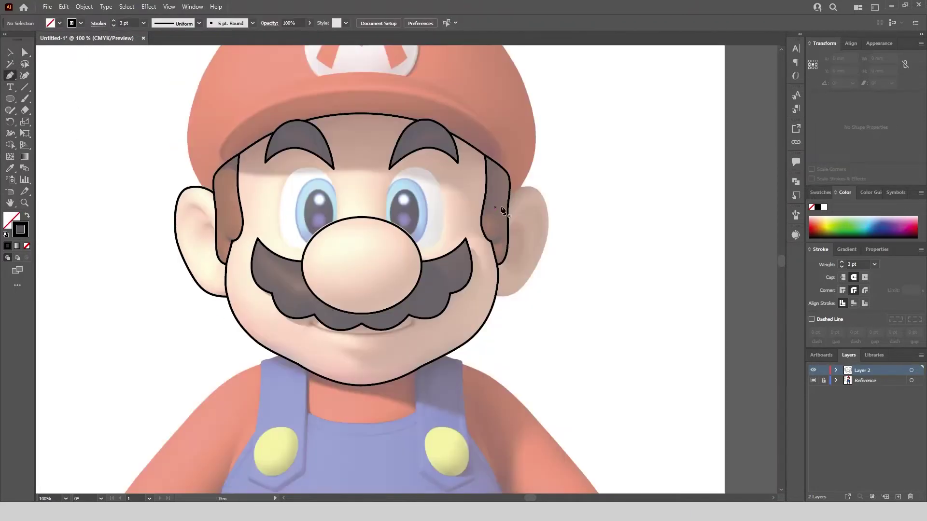
pyautogui.scroll(3, 507, 210)
pyautogui.click(470, 233)
pyautogui.moveTo(552, 217); pyautogui.dragTo(595, 234)
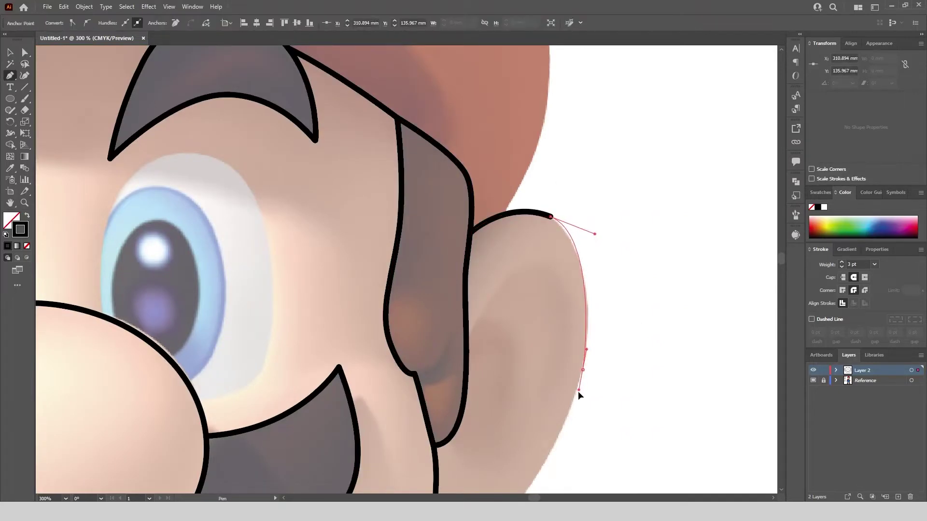
pyautogui.moveTo(578, 391); pyautogui.dragTo(579, 403)
# - Complete the right ear outline around the earlobe to the cheek line and deselect it
pyautogui.scroll(-5, 578, 403)
pyautogui.scroll(5, 583, 315)
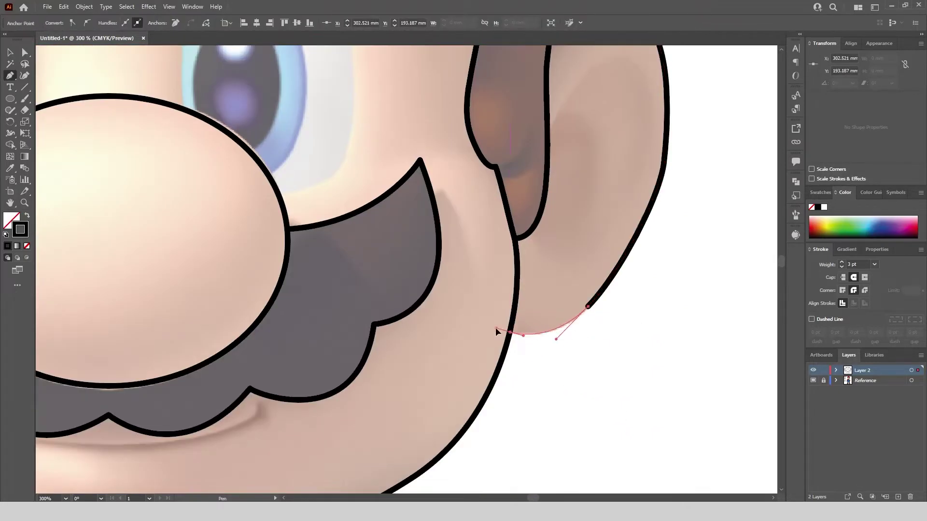
pyautogui.click(25, 52)
pyautogui.click(360, 165)
# - Refine the right ear's outer curve at its side anchor point with the Direct Selection tool
pyautogui.scroll(-2, 360, 165)
pyautogui.scroll(3, 514, 160)
pyautogui.click(509, 187)
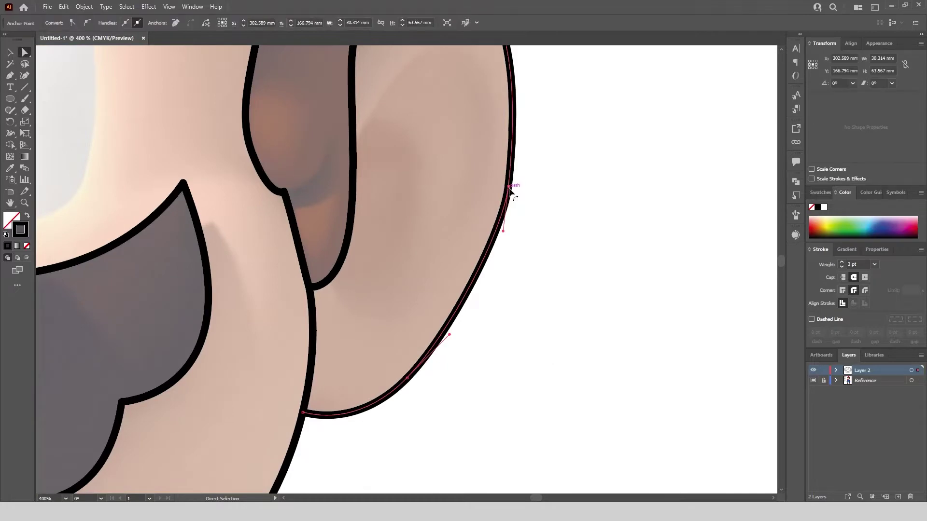
pyautogui.click(502, 234)
# - Draw an ellipse about 33.6 by 53 mm around the white of the left eye, stretching its sides to match the reference
pyautogui.scroll(-5, 588, 223)
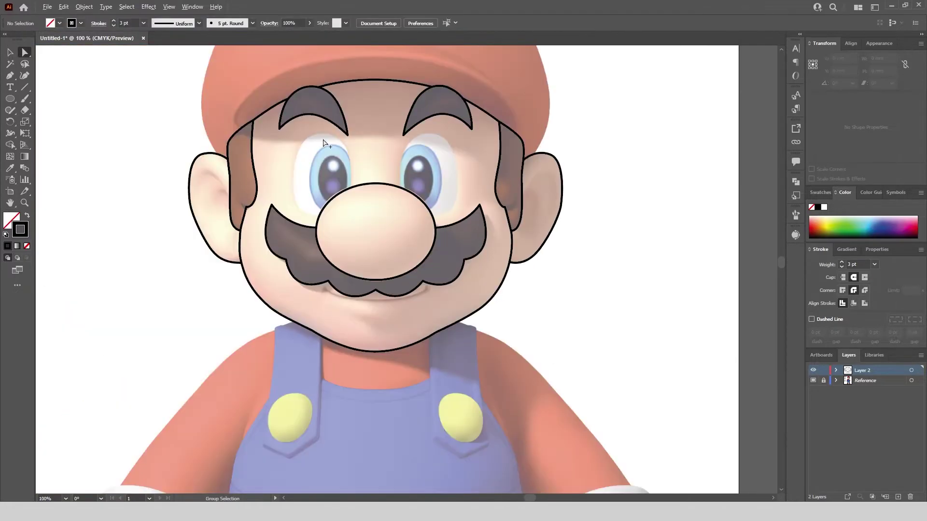
pyautogui.scroll(3, 323, 142)
pyautogui.press('p')
pyautogui.scroll(1, 305, 150)
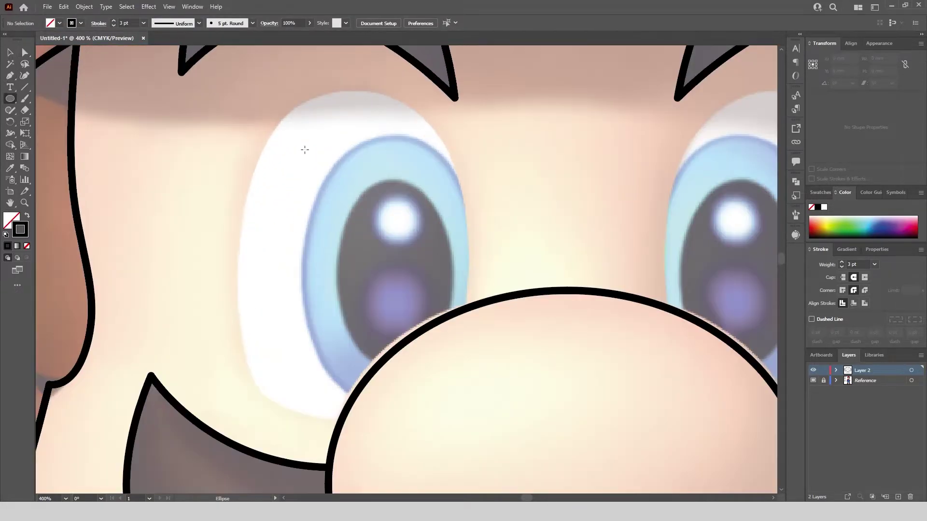
pyautogui.moveTo(290, 98)
pyautogui.mouseDown()
pyautogui.moveTo(467, 370)
pyautogui.moveTo(470, 408)
pyautogui.mouseUp()
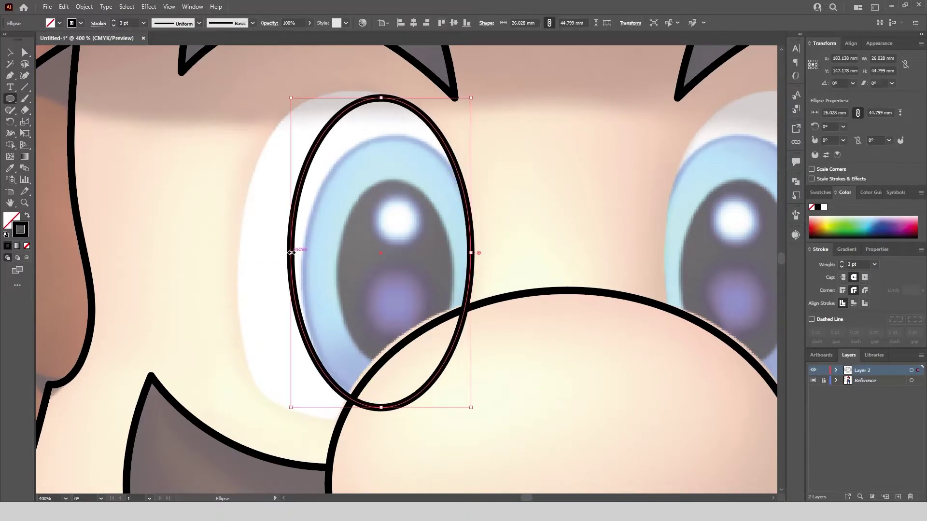
pyautogui.moveTo(291, 252); pyautogui.dragTo(239, 252)
pyautogui.moveTo(354, 96); pyautogui.dragTo(355, 92)
pyautogui.moveTo(355, 408); pyautogui.dragTo(355, 457)
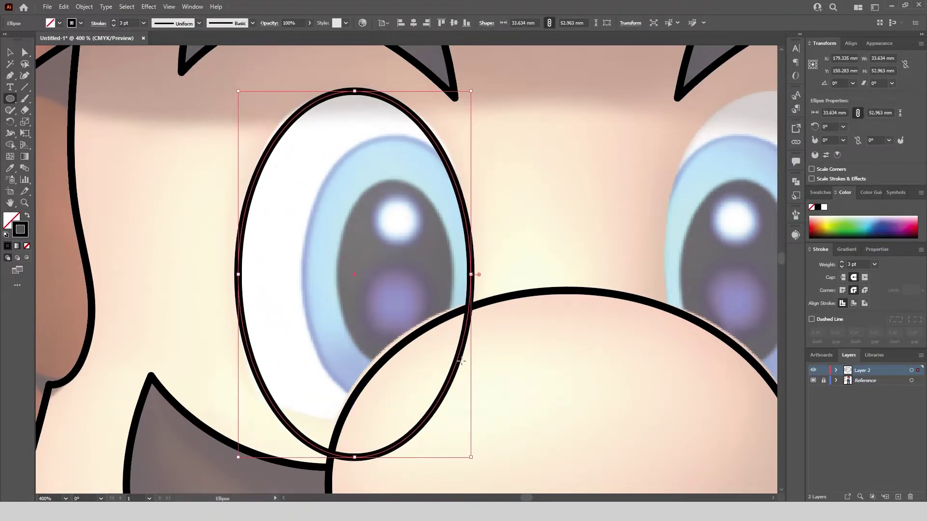
# - Remove the part of the left eye ellipse overlapping the nose with the Shape Builder tool and deselect
pyautogui.press('v')
pyautogui.hotkey('ctrl', '-')
pyautogui.keyDown('shift'); pyautogui.click(375, 304); pyautogui.keyUp('shift')
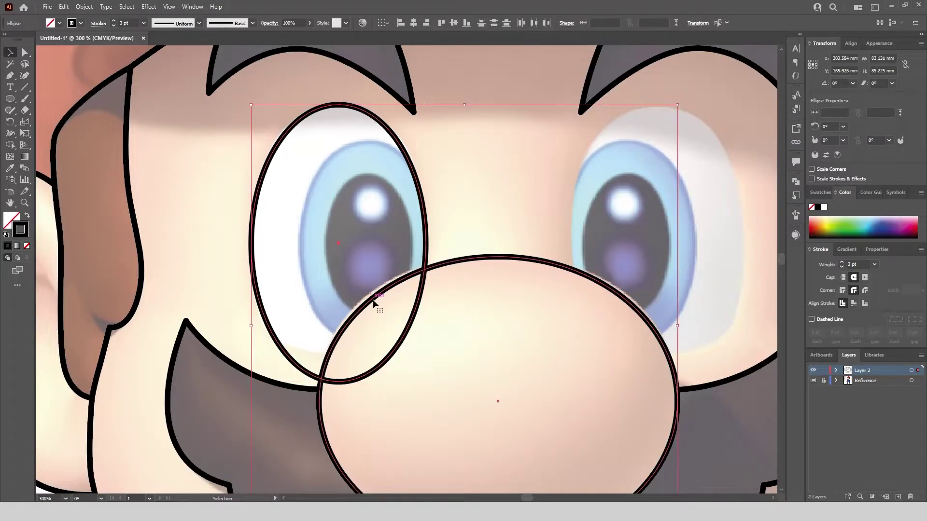
pyautogui.hotkey('shift', 'm')
pyautogui.moveTo(440, 385); pyautogui.dragTo(379, 328)
pyautogui.scroll(-1, 441, 154)
pyautogui.press('v')
pyautogui.click(207, 128)
# - Draw a closed cutting shape about 14 by 10 mm across the left eye's lower end, its upper side following the reference's lower lid curve
pyautogui.scroll(3, 366, 302)
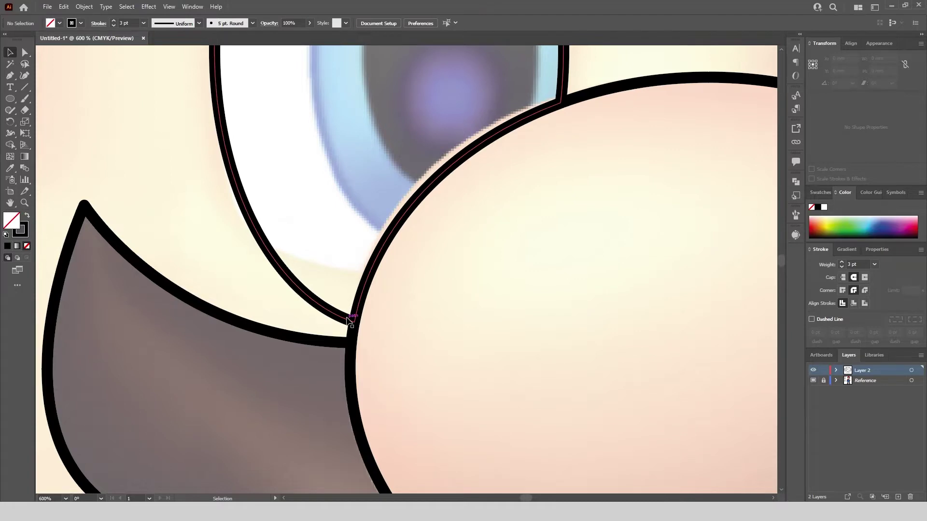
pyautogui.press('p')
pyautogui.scroll(1, 244, 197)
pyautogui.click(242, 248)
pyautogui.moveTo(440, 297); pyautogui.dragTo(555, 298)
pyautogui.keyDown('alt'); pyautogui.click(440, 297); pyautogui.keyUp('alt')
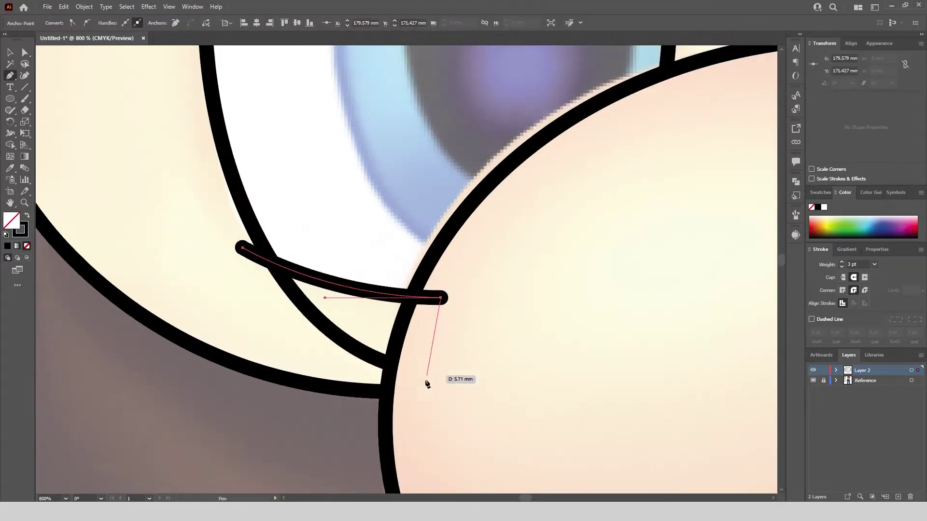
pyautogui.click(427, 384)
pyautogui.click(361, 373)
pyautogui.click(241, 316)
pyautogui.click(242, 248)
# - Subtract the cutting shape from the left eye outline with the Shape Builder tool to form the lower lid, and deselect
pyautogui.press('v')
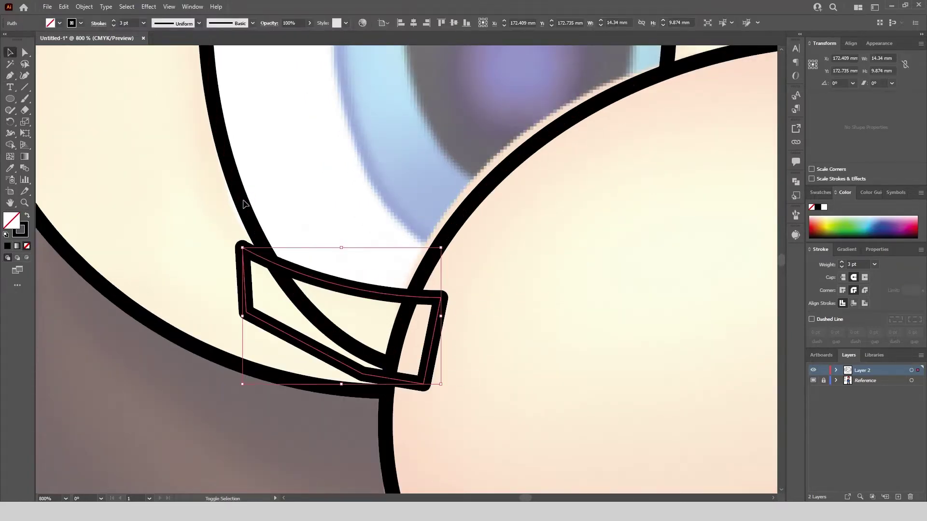
pyautogui.keyDown('shift'); pyautogui.click(243, 200); pyautogui.keyUp('shift')
pyautogui.hotkey('shift', 'm')
pyautogui.keyDown('alt'); pyautogui.click(265, 298); pyautogui.keyUp('alt')
pyautogui.keyDown('alt'); pyautogui.click(344, 308); pyautogui.keyUp('alt')
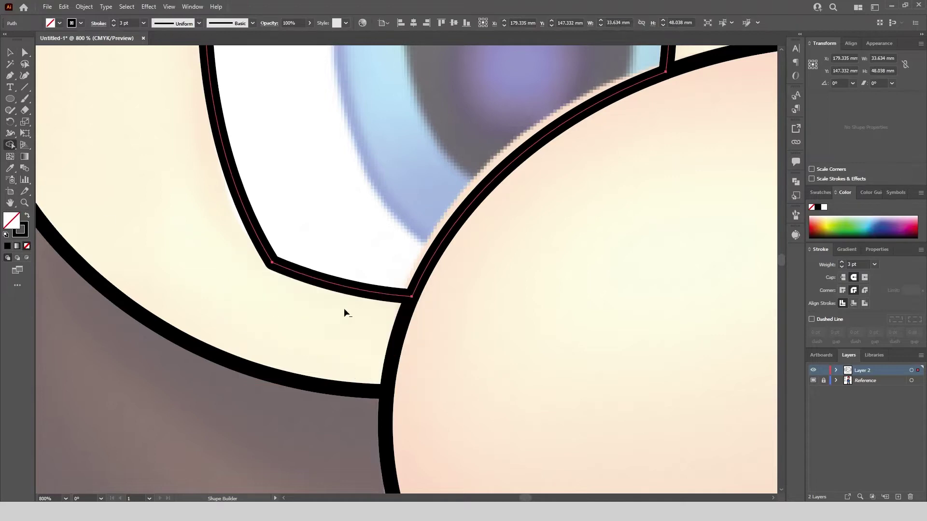
pyautogui.scroll(-2, 344, 309)
pyautogui.press('v')
pyautogui.click(245, 226)
# - Draw an ellipse about 26.4 by 41.9 mm around the left eye's blue iris and adjust its sides to fit
pyautogui.scroll(-2, 244, 225)
pyautogui.scroll(1, 317, 104)
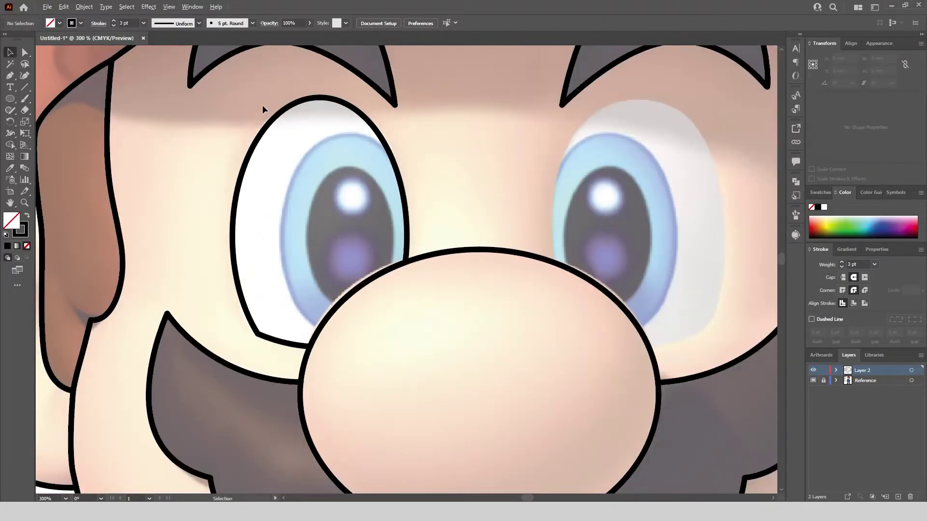
pyautogui.press('l')
pyautogui.scroll(1, 274, 161)
pyautogui.moveTo(300, 119); pyautogui.dragTo(437, 419)
pyautogui.moveTo(301, 270); pyautogui.dragTo(270, 273)
pyautogui.moveTo(353, 121); pyautogui.dragTo(353, 128)
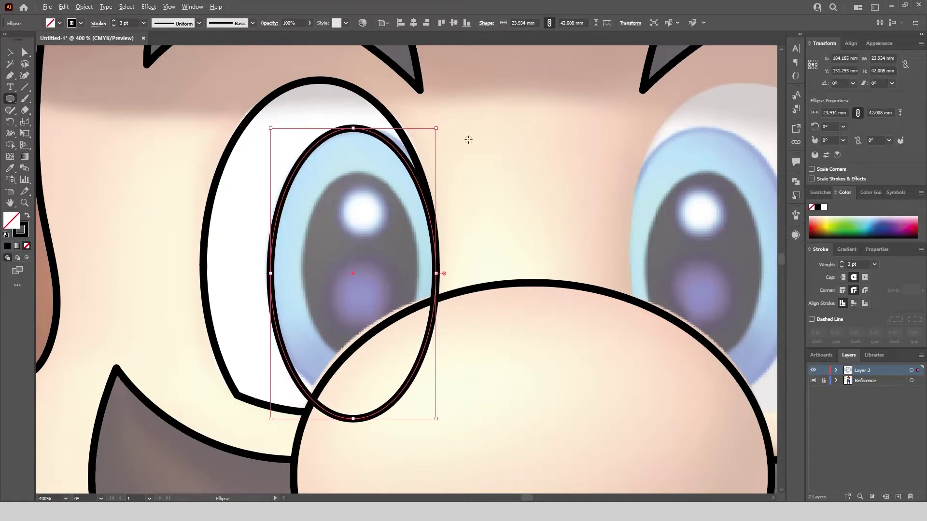
pyautogui.scroll(1, 468, 140)
pyautogui.moveTo(295, 115); pyautogui.dragTo(295, 116)
pyautogui.moveTo(419, 332); pyautogui.dragTo(445, 333)
pyautogui.scroll(-3, 401, 164)
pyautogui.scroll(1, 392, 238)
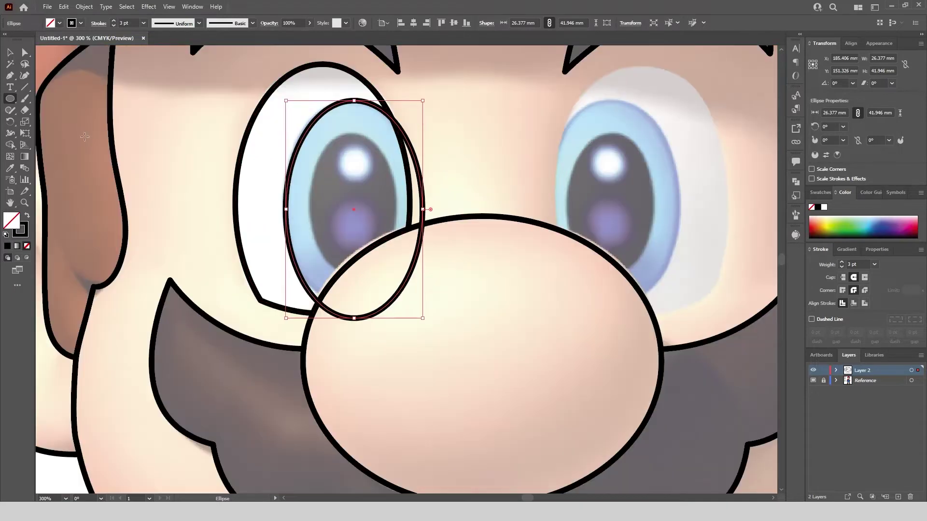
# - Trim the left iris ellipse where it overlaps the nose and extends past the eye outline, using the Shape Builder tool
pyautogui.click(10, 52)
pyautogui.click(184, 162)
pyautogui.click(423, 201)
pyautogui.keyDown('shift'); pyautogui.click(437, 222); pyautogui.keyUp('shift')
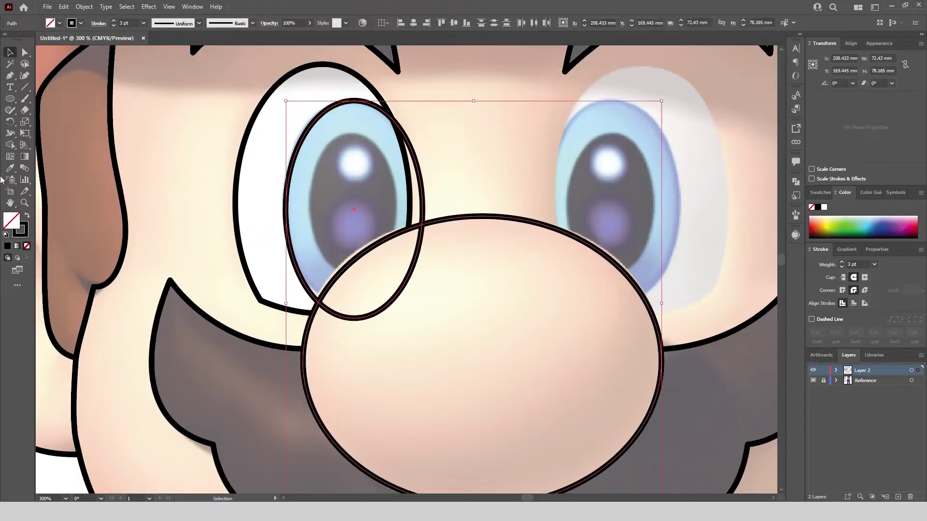
pyautogui.click(10, 144)
pyautogui.moveTo(431, 341); pyautogui.dragTo(387, 279)
pyautogui.click(10, 52)
pyautogui.click(148, 145)
pyautogui.click(418, 172)
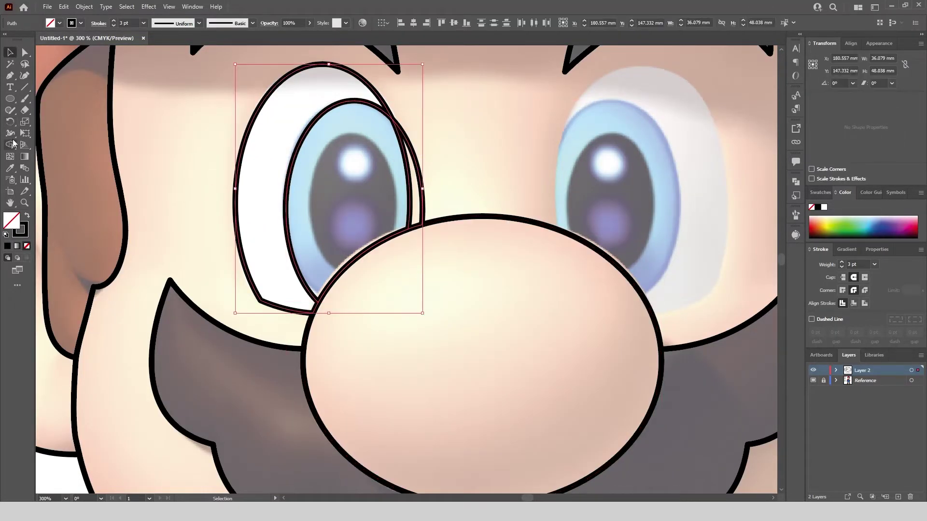
pyautogui.click(410, 207)
# - Draw an ellipse about 17.4 by 27 mm around the left eye's dark pupil and fit its outer side
pyautogui.scroll(1, 348, 163)
pyautogui.press('l')
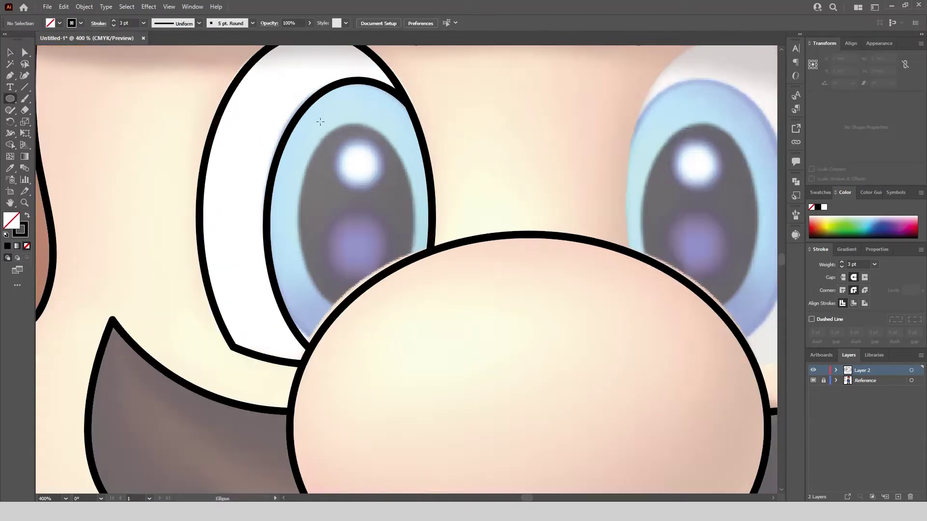
pyautogui.moveTo(312, 128); pyautogui.dragTo(418, 317)
pyautogui.moveTo(313, 225); pyautogui.dragTo(298, 223)
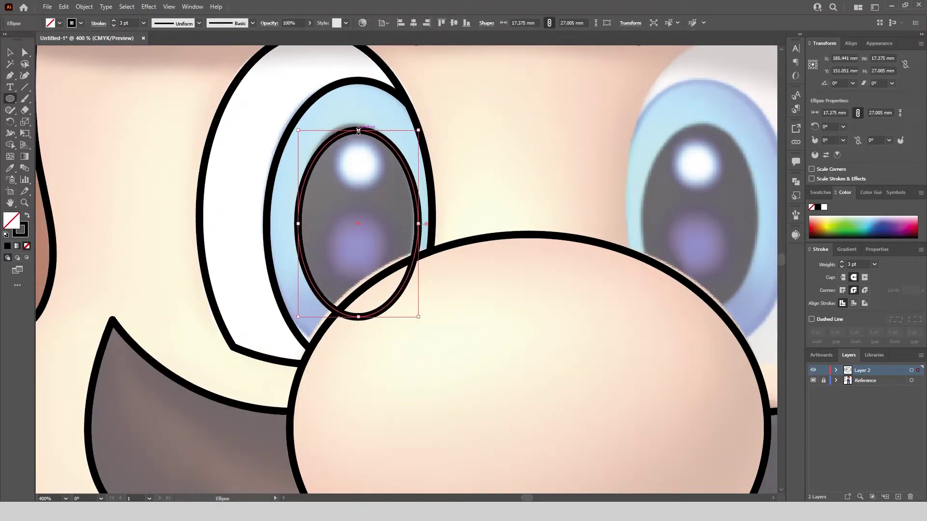
# - Remove the part of the left pupil ellipse overlapping the nose with the Shape Builder tool and deselect
pyautogui.press('v')
pyautogui.click(390, 121)
pyautogui.click(368, 135)
pyautogui.keyDown('shift'); pyautogui.click(372, 281); pyautogui.keyUp('shift')
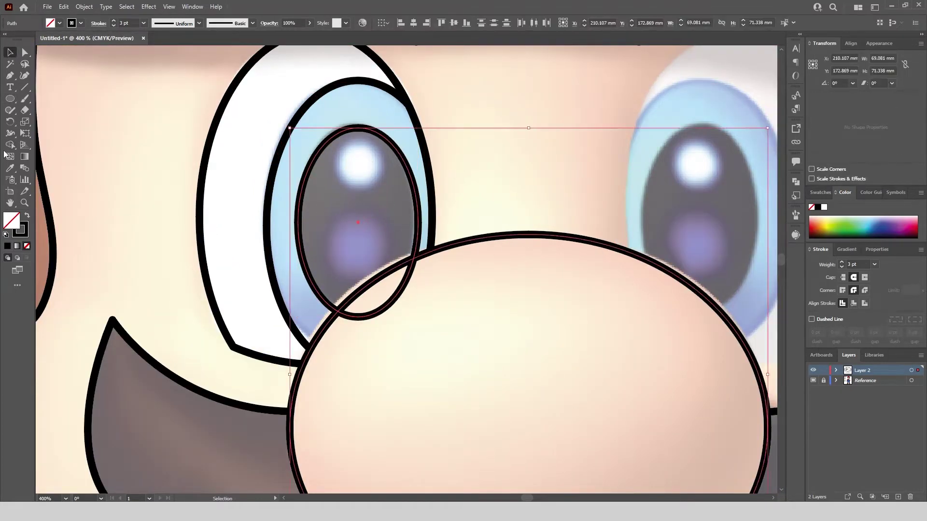
pyautogui.hotkey('shift', 'm')
pyautogui.keyDown('alt'); pyautogui.click(373, 305); pyautogui.keyUp('alt')
pyautogui.scroll(-2, 381, 303)
pyautogui.press('v')
pyautogui.click(386, 156)
# - Group the left eye's white, iris and pupil outlines
pyautogui.scroll(1, 377, 160)
pyautogui.click(351, 171)
pyautogui.keyDown('shift'); pyautogui.click(338, 213); pyautogui.keyUp('shift')
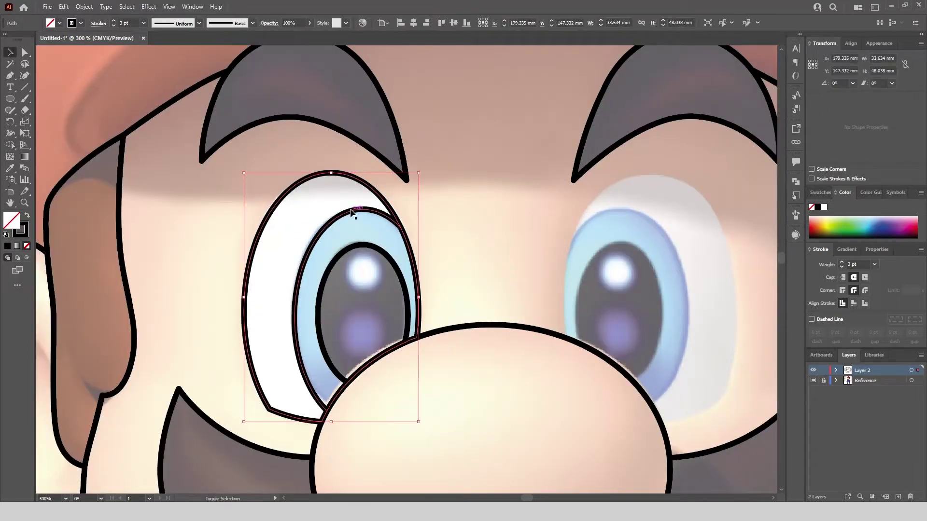
pyautogui.keyDown('shift'); pyautogui.click(361, 244); pyautogui.keyUp('shift')
pyautogui.click(84, 6)
pyautogui.click(124, 51)
# - Mirror a copy of the left eye group horizontally and place it over the right eye
pyautogui.rightClick(331, 221)
pyautogui.moveTo(362, 327)
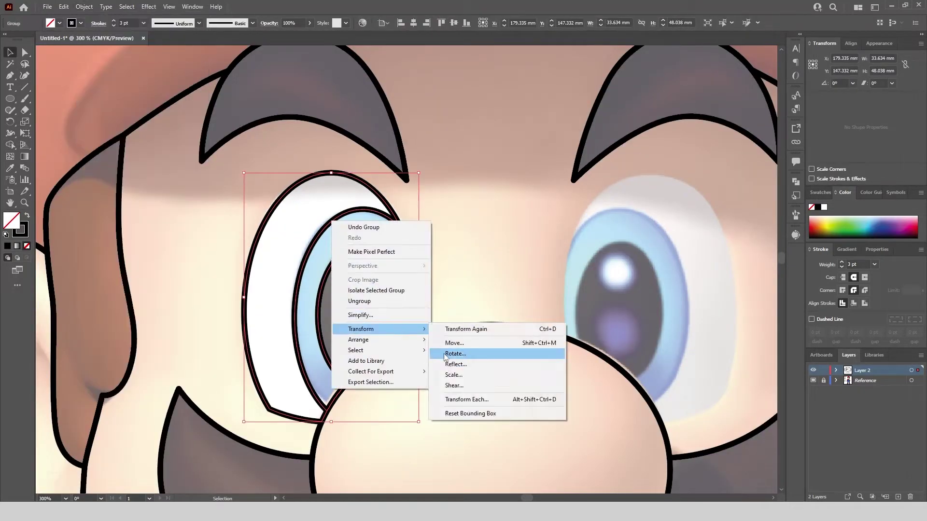
pyautogui.click(453, 353)
pyautogui.click(544, 333)
pyautogui.moveTo(309, 246); pyautogui.dragTo(618, 239)
pyautogui.click(534, 205)
# - Trace the smile line and the short creases at both mouth corners beneath the moustache, and deselect
pyautogui.scroll(-2, 457, 173)
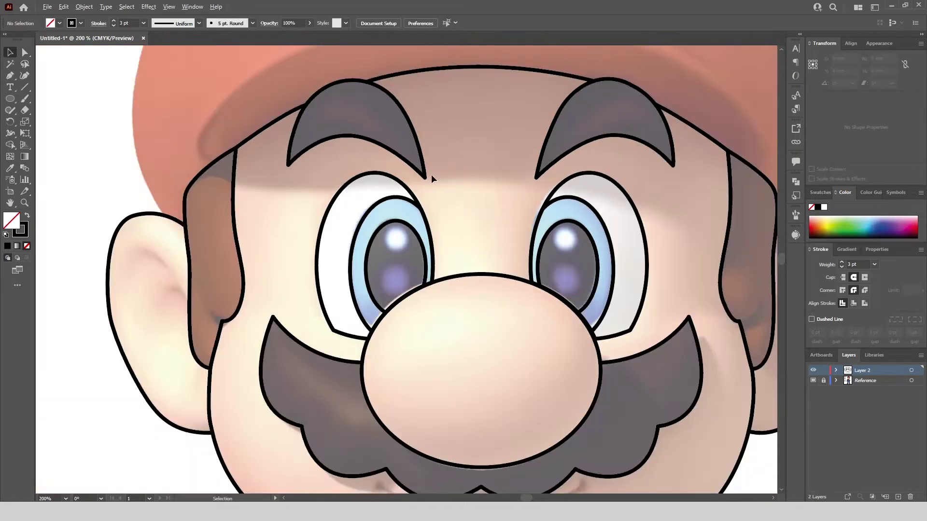
pyautogui.scroll(3, 333, 293)
pyautogui.moveTo(388, 413)
pyautogui.mouseDown()
pyautogui.moveTo(333, 294)
pyautogui.moveTo(320, 335)
pyautogui.mouseUp()
pyautogui.click(333, 289)
pyautogui.scroll(-1, 285, 245)
pyautogui.scroll(1, 616, 278)
pyautogui.click(649, 292)
pyautogui.moveTo(655, 313)
pyautogui.mouseDown()
pyautogui.moveTo(652, 325)
pyautogui.moveTo(653, 300)
pyautogui.moveTo(654, 321)
pyautogui.moveTo(160, 320)
pyautogui.moveTo(489, 229)
pyautogui.mouseUp()
pyautogui.hotkey('ctrl', 'z')
pyautogui.press('Escape')
pyautogui.scroll(-2, 595, 252)
pyautogui.scroll(-2, 554, 238)
pyautogui.click(10, 52)
pyautogui.click(444, 202)
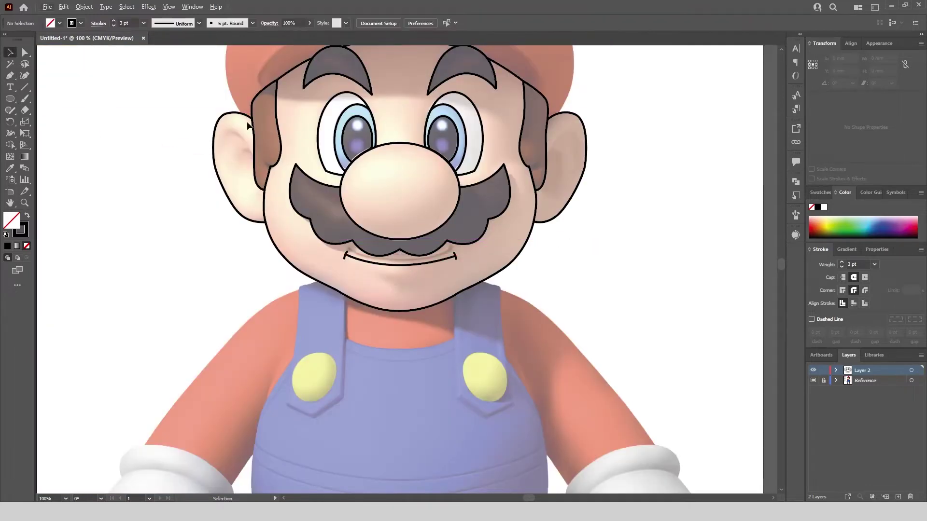
# - Trace the cap's outer edge with the Pen tool from the left ear up the side to the crown
pyautogui.scroll(3, 290, 145)
pyautogui.click(10, 76)
pyautogui.scroll(4, 173, 177)
pyautogui.click(369, 414)
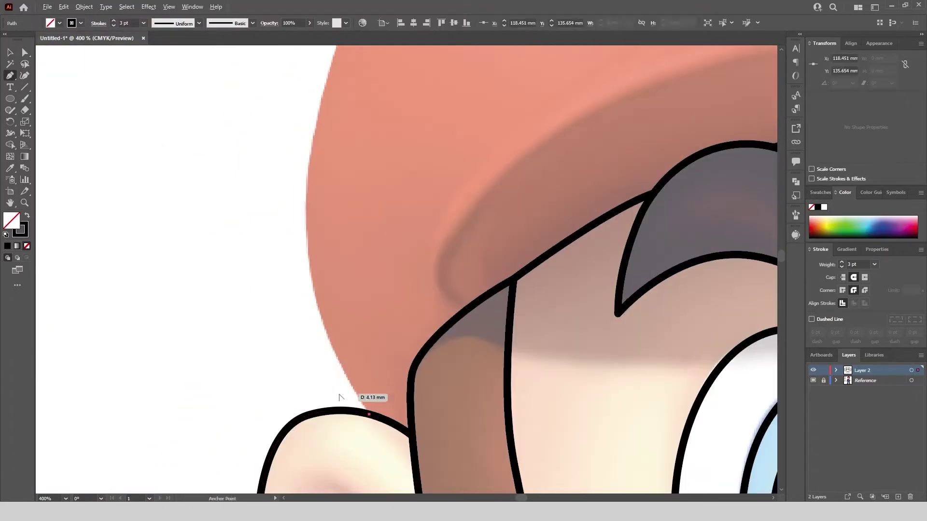
pyautogui.scroll(-4, 333, 261)
pyautogui.scroll(3, 344, 151)
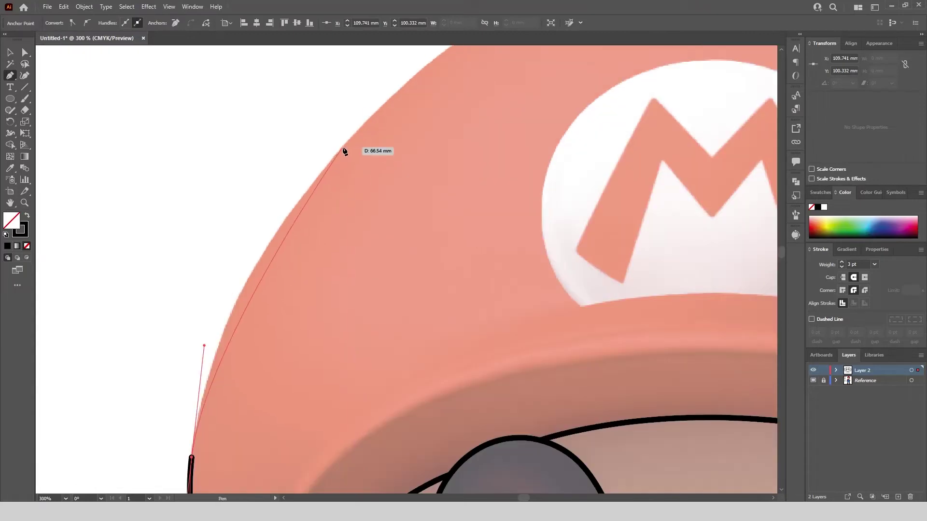
pyautogui.scroll(-1, 369, 118)
pyautogui.scroll(-1, 374, 108)
pyautogui.moveTo(357, 128); pyautogui.dragTo(396, 83)
pyautogui.scroll(-3, 367, 169)
pyautogui.scroll(3, 406, 123)
pyautogui.moveTo(393, 146); pyautogui.dragTo(458, 127)
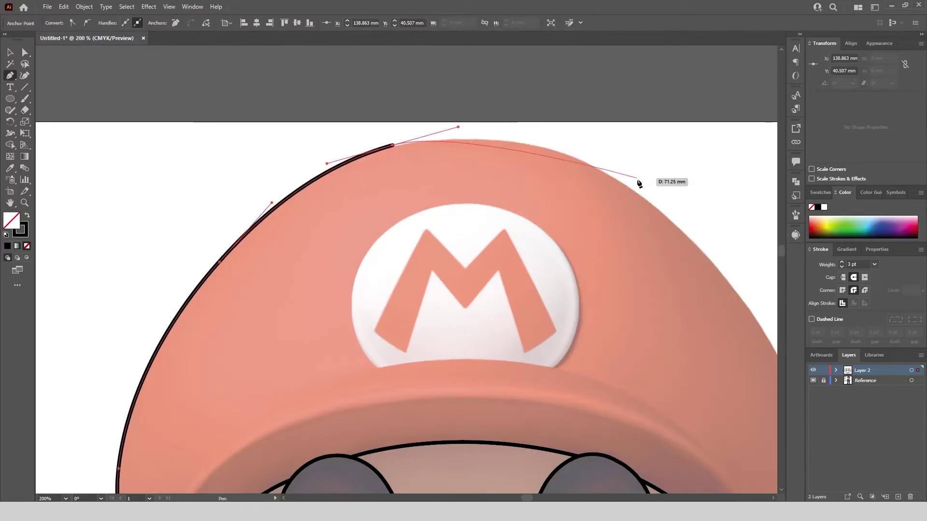
# - Continue the cap outline from the crown down the right side to the right ear and end the path
pyautogui.moveTo(640, 197); pyautogui.dragTo(529, 84)
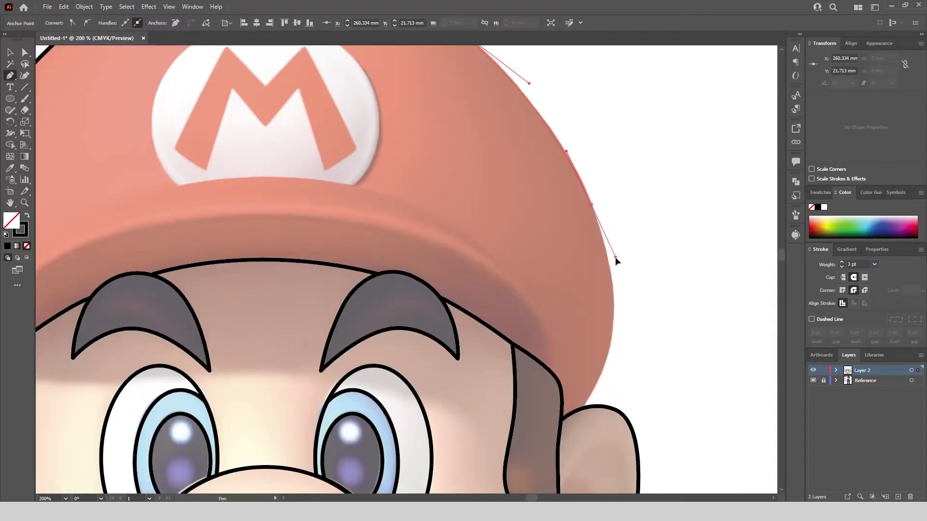
pyautogui.moveTo(615, 256); pyautogui.dragTo(615, 256)
pyautogui.scroll(-1, 603, 299)
pyautogui.moveTo(587, 388); pyautogui.dragTo(541, 458)
pyautogui.press('Escape')
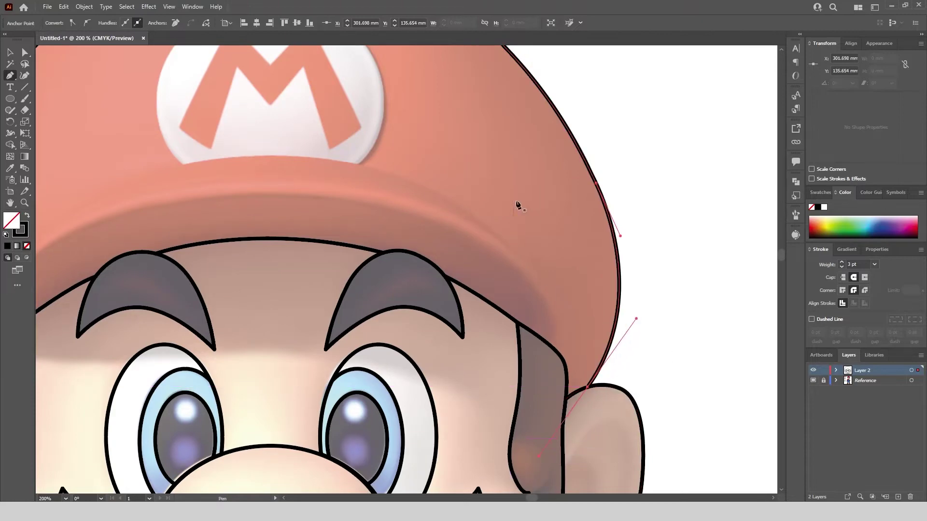
# - Trace the left part of the cap brim's front edge, starting above the left sideburn
pyautogui.scroll(-3, 517, 205)
pyautogui.scroll(4, 340, 237)
pyautogui.click(366, 312)
pyautogui.scroll(-2, 361, 299)
pyautogui.scroll(1, 358, 259)
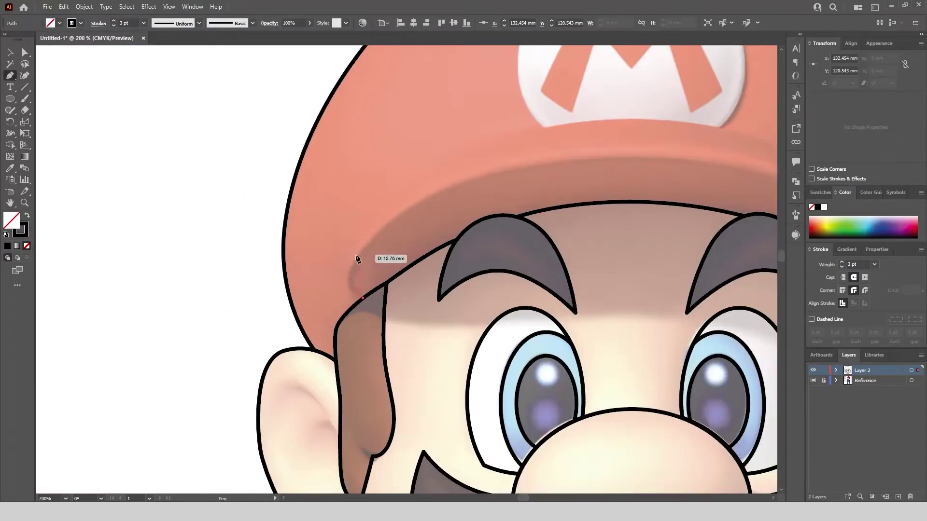
pyautogui.moveTo(508, 168); pyautogui.dragTo(590, 149)
pyautogui.scroll(-2, 367, 193)
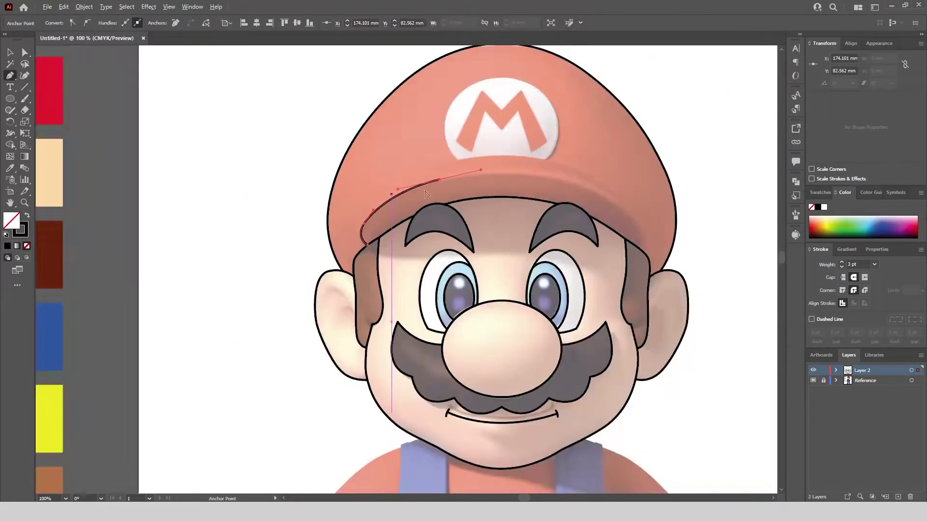
# - Complete the brim's front edge across the forehead to the right sideburn and deselect it
pyautogui.scroll(2, 574, 179)
pyautogui.scroll(1, 635, 192)
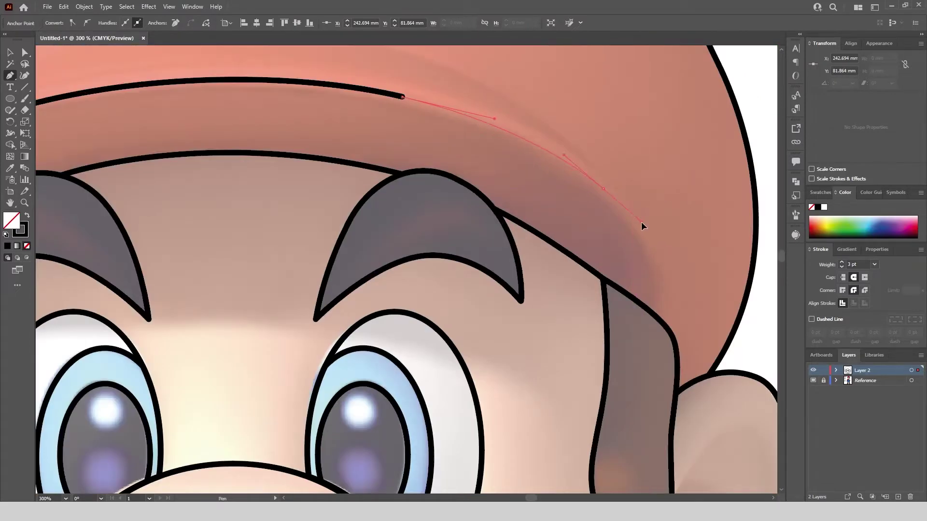
pyautogui.moveTo(646, 307); pyautogui.dragTo(629, 343)
pyautogui.scroll(-1, 673, 295)
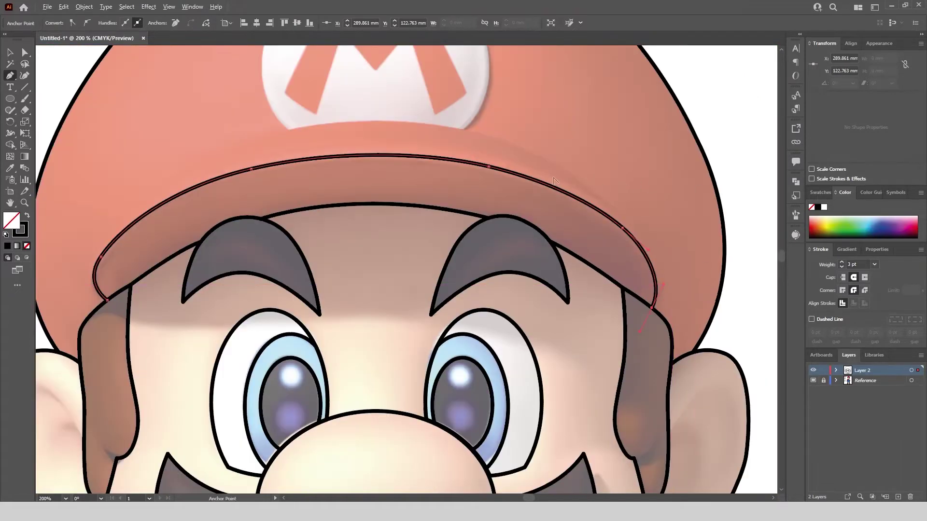
pyautogui.scroll(-1, 554, 177)
pyautogui.press('v')
pyautogui.click(282, 109)
# - Trace the brim's upper edge from right to left beneath the M emblem and refine its curve and placement
pyautogui.scroll(1, 612, 231)
pyautogui.click(611, 251)
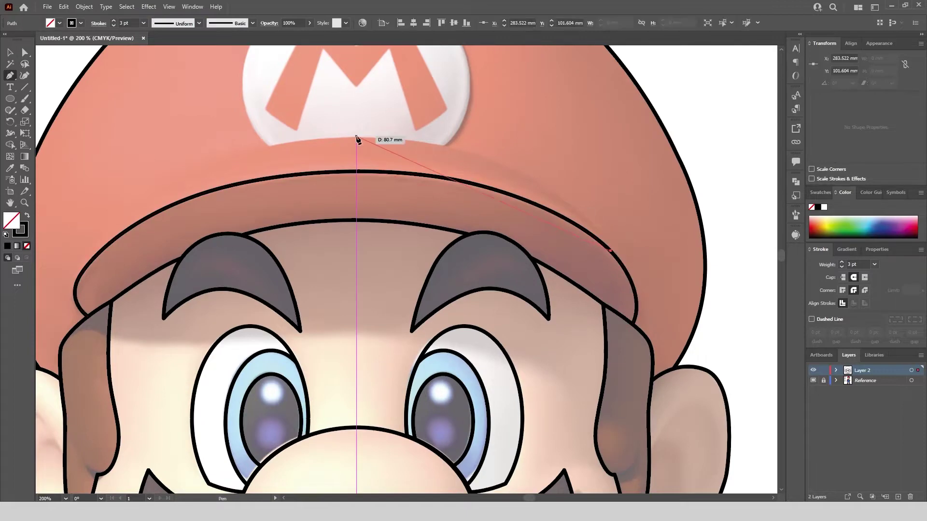
pyautogui.moveTo(356, 136); pyautogui.dragTo(158, 129)
pyautogui.click(95, 257)
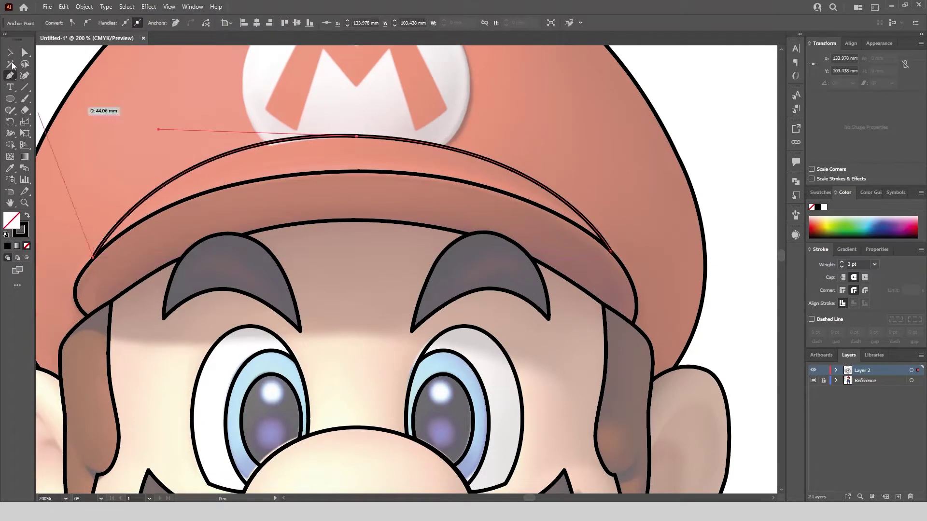
pyautogui.press('a')
pyautogui.moveTo(158, 130); pyautogui.dragTo(158, 132)
pyautogui.click(213, 103)
pyautogui.scroll(-2, 265, 87)
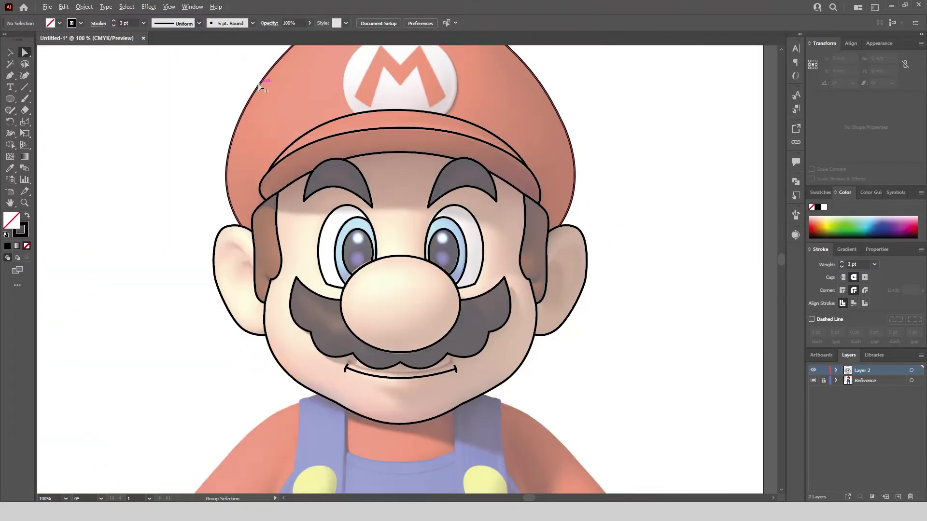
pyautogui.scroll(2, 237, 167)
pyautogui.click(10, 52)
pyautogui.scroll(2, 151, 111)
pyautogui.moveTo(338, 206); pyautogui.dragTo(342, 205)
pyautogui.click(237, 189)
# - Draw an ellipse about 66 by 60 mm over the cap's white emblem disc and adjust it to match the disc's outline
pyautogui.scroll(-4, 187, 187)
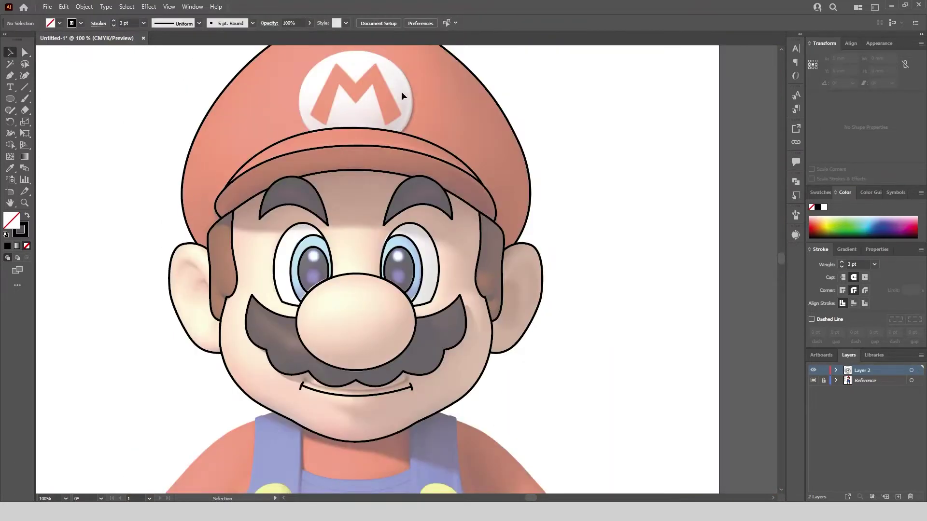
pyautogui.scroll(3, 362, 170)
pyautogui.scroll(-1, 362, 169)
pyautogui.press('l')
pyautogui.moveTo(211, 111); pyautogui.dragTo(421, 300)
pyautogui.scroll(1, 216, 207)
pyautogui.moveTo(211, 206); pyautogui.dragTo(185, 206)
pyautogui.moveTo(354, 64); pyautogui.dragTo(354, 73)
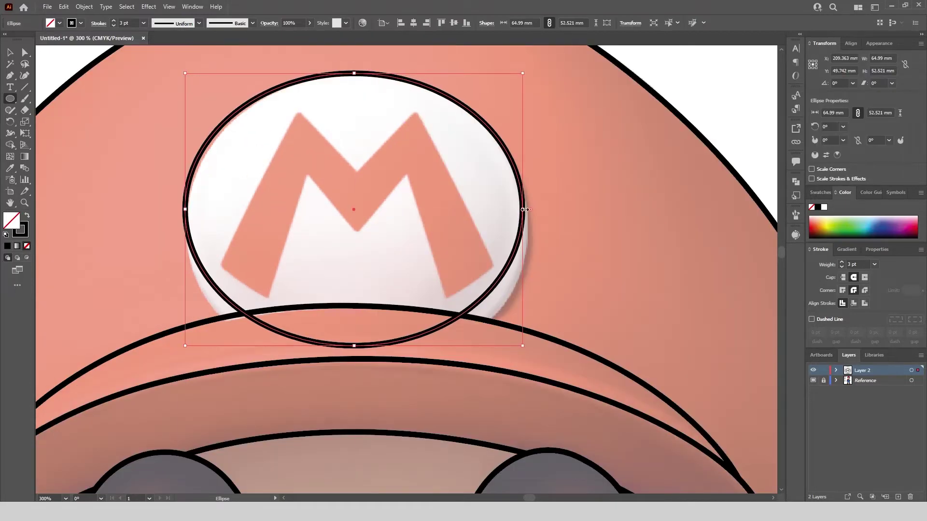
pyautogui.scroll(-1, 524, 210)
pyautogui.moveTo(388, 237); pyautogui.dragTo(400, 264)
pyautogui.moveTo(500, 160); pyautogui.dragTo(504, 160)
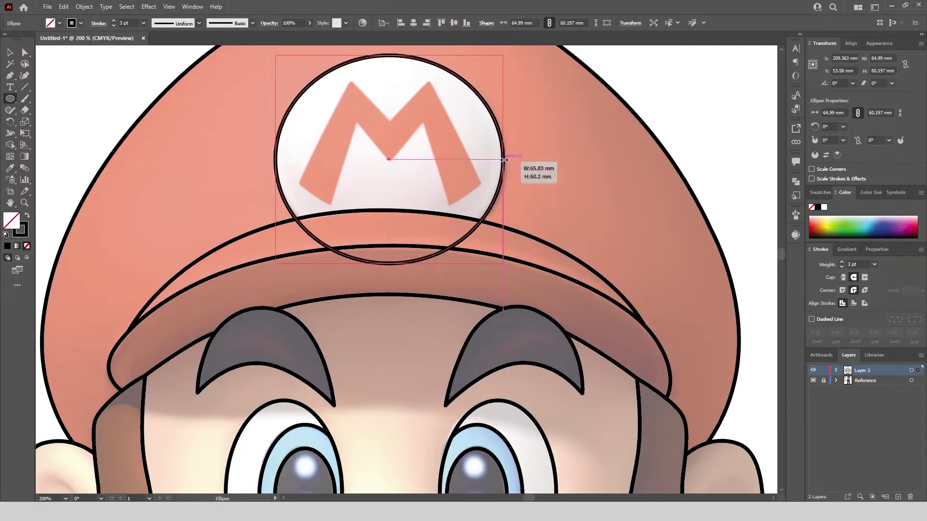
# - Remove the part of the emblem ellipse that overlaps the brim below its front edge, using the Shape Builder tool
pyautogui.click(283, 258)
pyautogui.keyDown('shift'); pyautogui.click(292, 227); pyautogui.keyUp('shift')
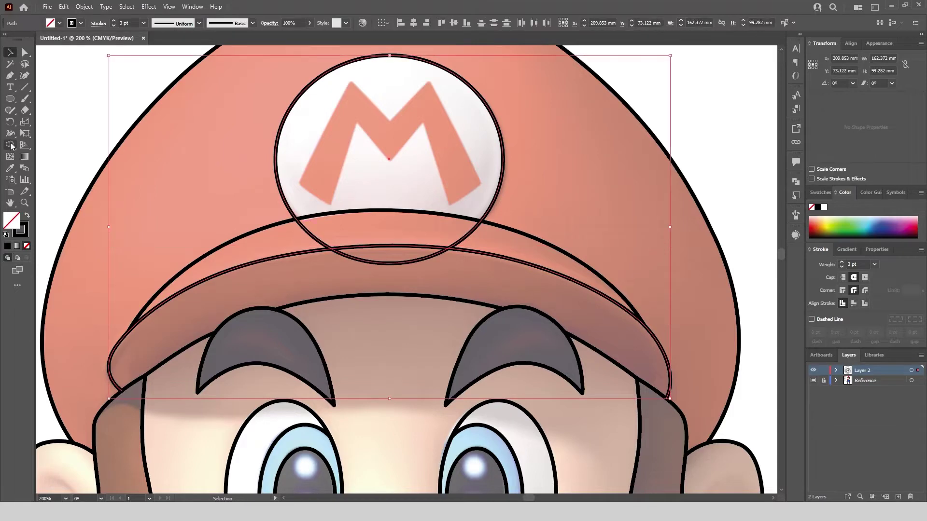
pyautogui.hotkey('shift', 'm')
pyautogui.click(10, 52)
pyautogui.click(392, 229)
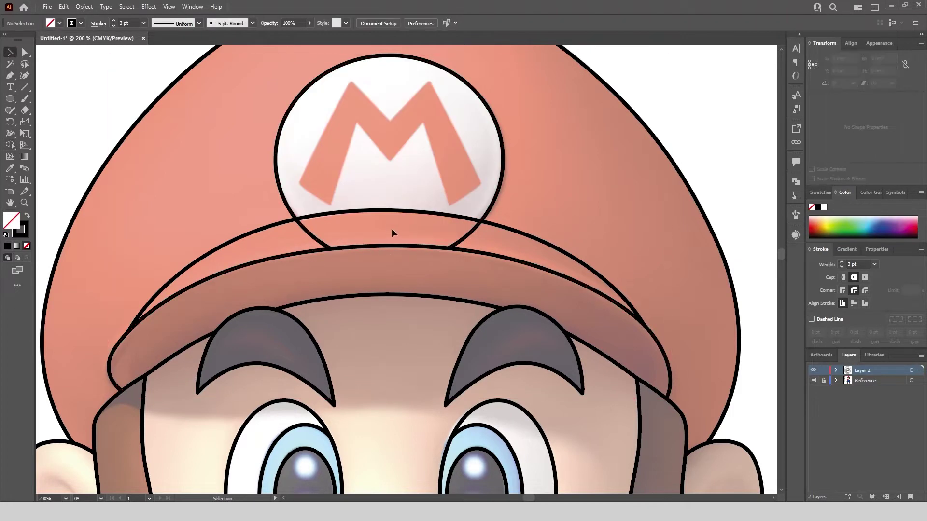
# - Remove the emblem outline's remaining section between the brim's upper and front edges with the Shape Builder tool and deselect
pyautogui.click(310, 232)
pyautogui.keyDown('shift'); pyautogui.click(271, 227); pyautogui.keyUp('shift')
pyautogui.click(9, 145)
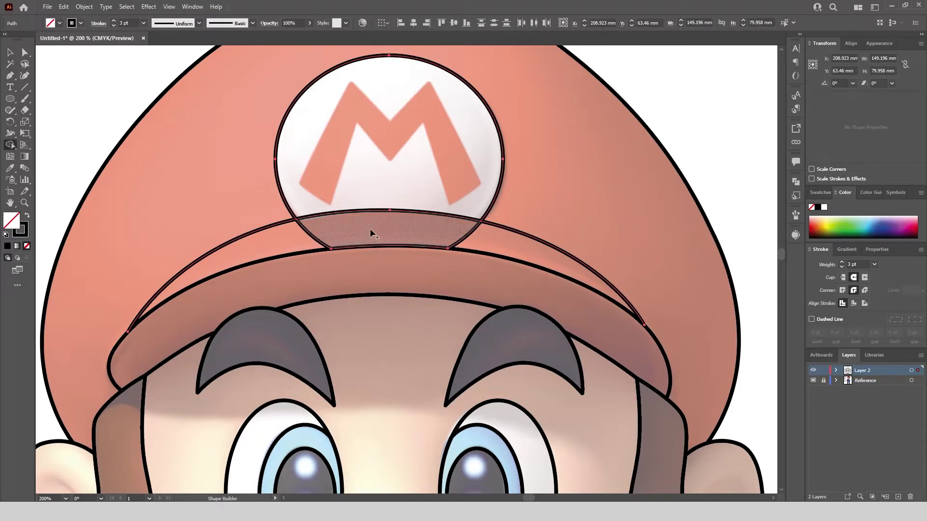
pyautogui.keyDown('alt'); pyautogui.click(373, 231); pyautogui.keyUp('alt')
pyautogui.click(10, 53)
pyautogui.click(246, 227)
# - Trace the M's left outer edge and upper notch with straight segments, from the left foot to the right peak
pyautogui.scroll(2, 363, 83)
pyautogui.click(241, 280)
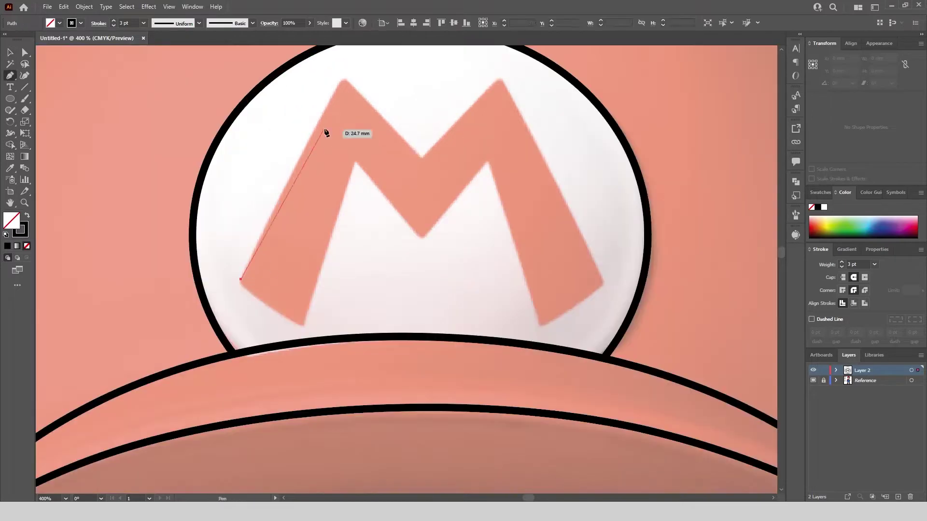
pyautogui.click(343, 77)
pyautogui.click(421, 157)
pyautogui.click(500, 77)
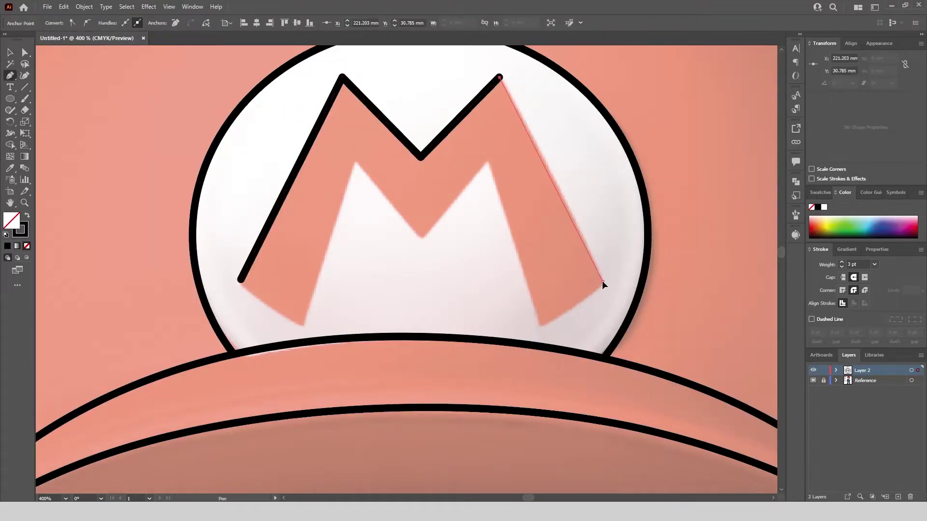
# - Trace the M's right leg, inner notch and left leg, close the letter outline and deselect it
pyautogui.click(603, 281)
pyautogui.click(542, 325)
pyautogui.click(488, 162)
pyautogui.click(422, 237)
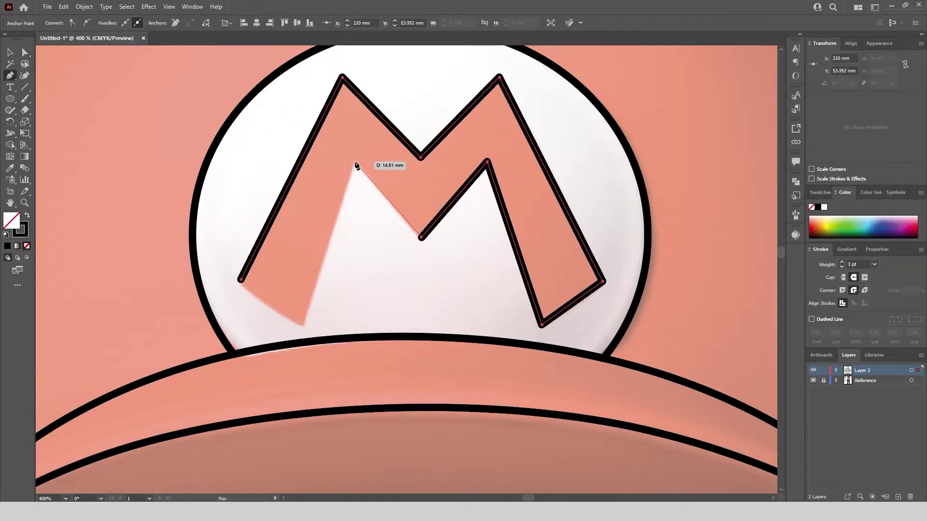
pyautogui.click(356, 162)
pyautogui.click(303, 326)
pyautogui.click(241, 279)
pyautogui.scroll(-4, 428, 115)
pyautogui.click(10, 53)
pyautogui.moveTo(160, 131); pyautogui.dragTo(171, 129)
# - Trace the curved upper fold inside the left ear from the sideburn outward and refine the curve's handles
pyautogui.press('p')
pyautogui.scroll(3, 228, 335)
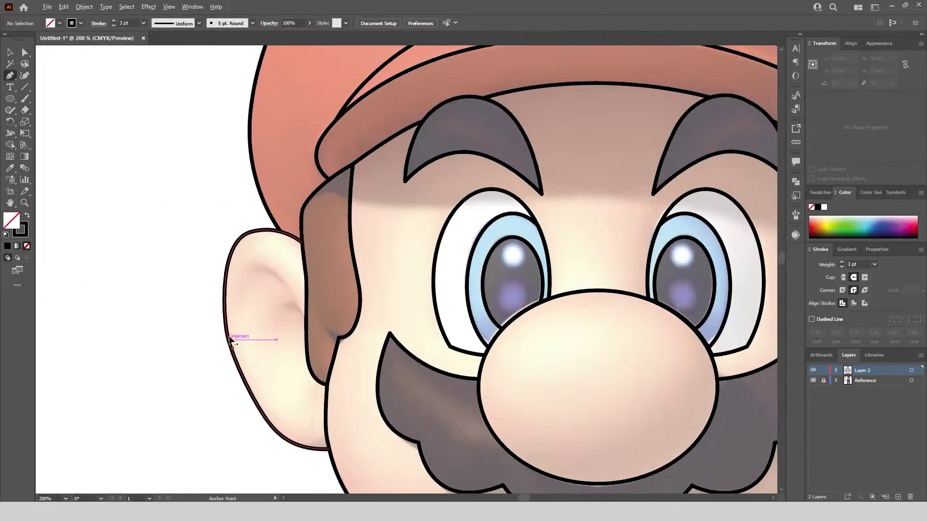
pyautogui.click(340, 318)
pyautogui.moveTo(267, 237); pyautogui.dragTo(234, 241)
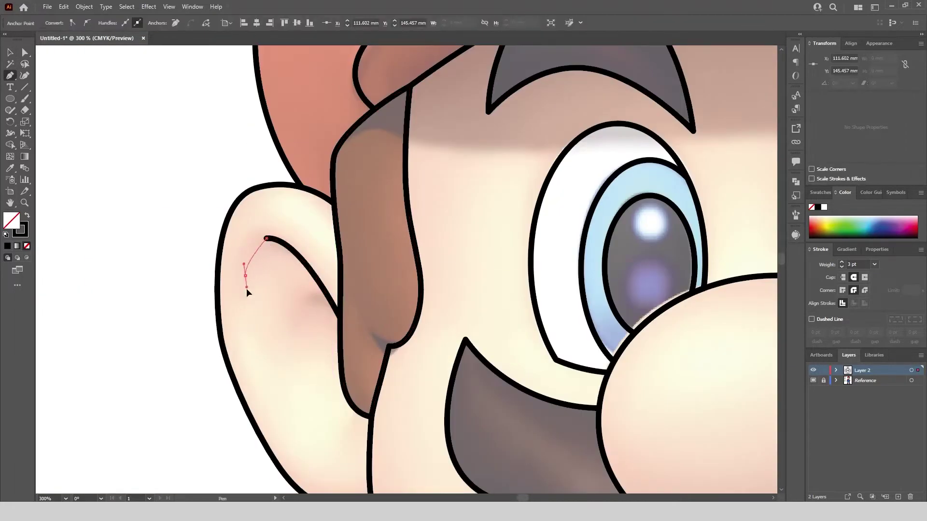
pyautogui.moveTo(246, 288); pyautogui.dragTo(243, 305)
pyautogui.click(25, 52)
pyautogui.click(159, 164)
pyautogui.click(267, 238)
pyautogui.moveTo(270, 250); pyautogui.dragTo(270, 255)
pyautogui.click(160, 182)
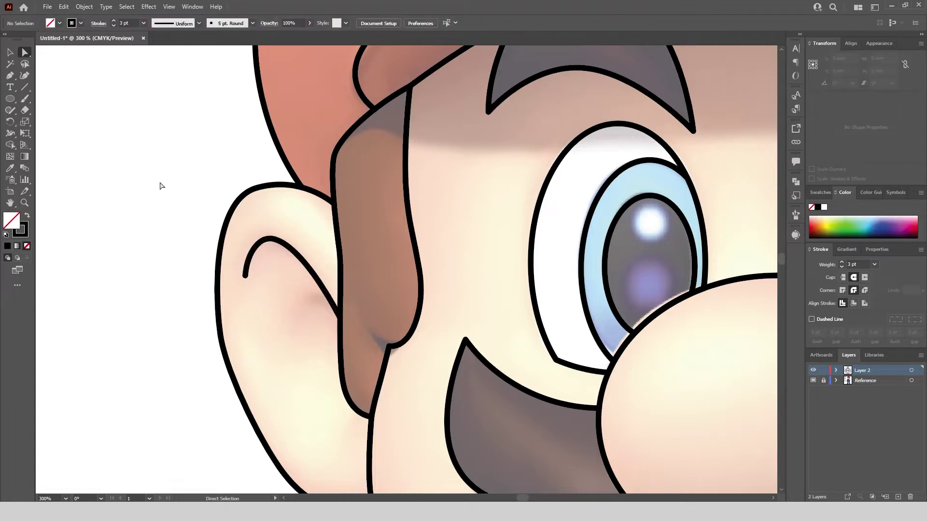
# - Trace the small inner fold of the left ear up to the larger fold line and deselect it
pyautogui.click(300, 313)
pyautogui.moveTo(329, 301); pyautogui.dragTo(364, 320)
pyautogui.click(10, 52)
pyautogui.click(186, 137)
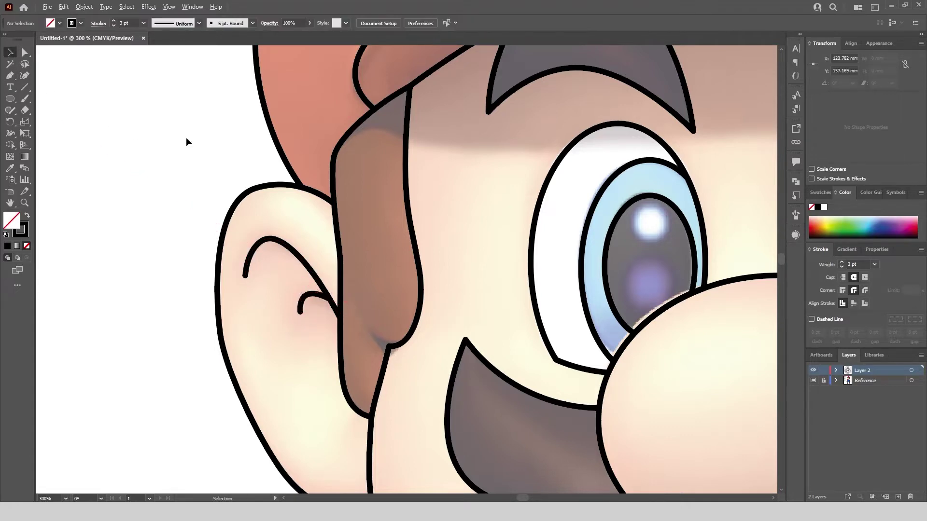
# - Trace the curved upper fold inside the right ear and deselect the path
pyautogui.scroll(-3, 186, 158)
pyautogui.press('p')
pyautogui.scroll(3, 567, 153)
pyautogui.click(560, 296)
pyautogui.moveTo(522, 251); pyautogui.dragTo(492, 267)
pyautogui.moveTo(460, 332); pyautogui.dragTo(442, 319)
pyautogui.keyDown('ctrl'); pyautogui.click(593, 156); pyautogui.keyUp('ctrl')
pyautogui.scroll(-3, 593, 155)
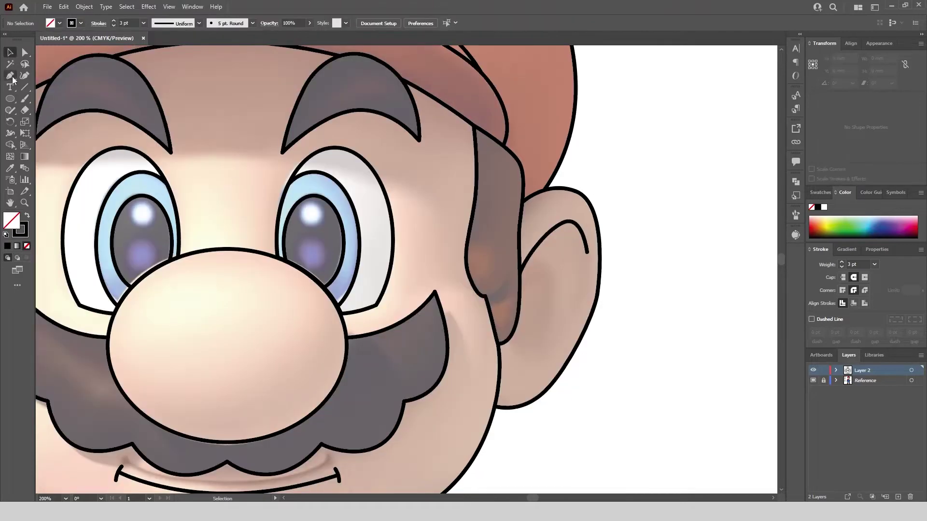
# - Trace the small inner fold of the right ear, beginning at its larger fold line
pyautogui.scroll(3, 595, 182)
pyautogui.click(468, 246)
pyautogui.moveTo(497, 251); pyautogui.dragTo(505, 269)
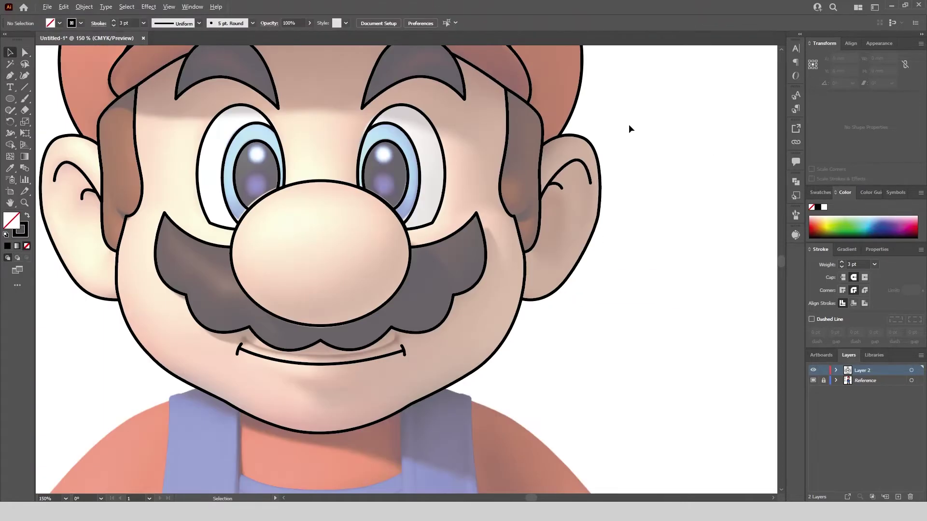
# - Fit the artboard in view, hide the Reference layer to review the line art, and show the layer again
pyautogui.hotkey('ctrl', '0')
pyautogui.click(813, 381)
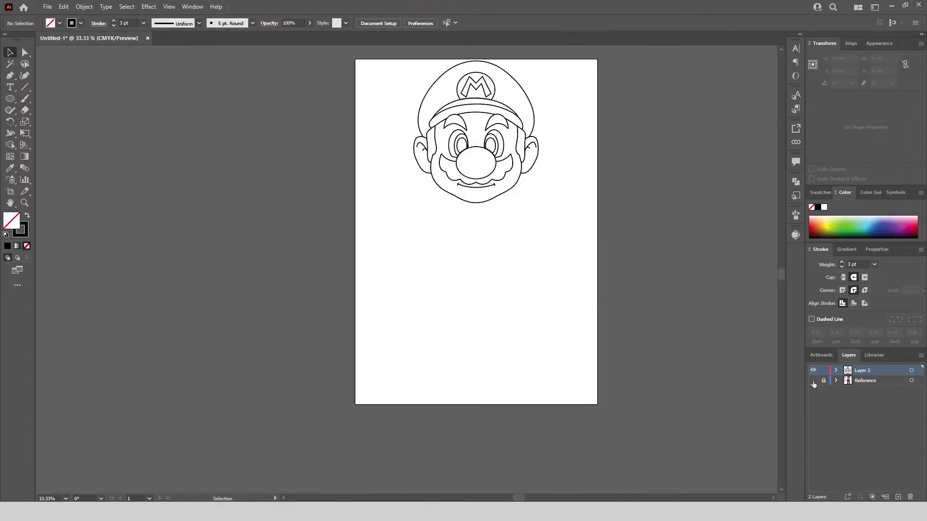
pyautogui.click(812, 381)
# - Draw an ellipse about 23 by 29 mm over the left overall button, then tilt and resize it to match
pyautogui.scroll(5, 450, 202)
pyautogui.press('l')
pyautogui.moveTo(343, 251)
pyautogui.mouseDown()
pyautogui.moveTo(406, 338)
pyautogui.moveTo(392, 382)
pyautogui.mouseUp()
pyautogui.scroll(1, 387, 287)
pyautogui.moveTo(399, 241); pyautogui.dragTo(404, 223)
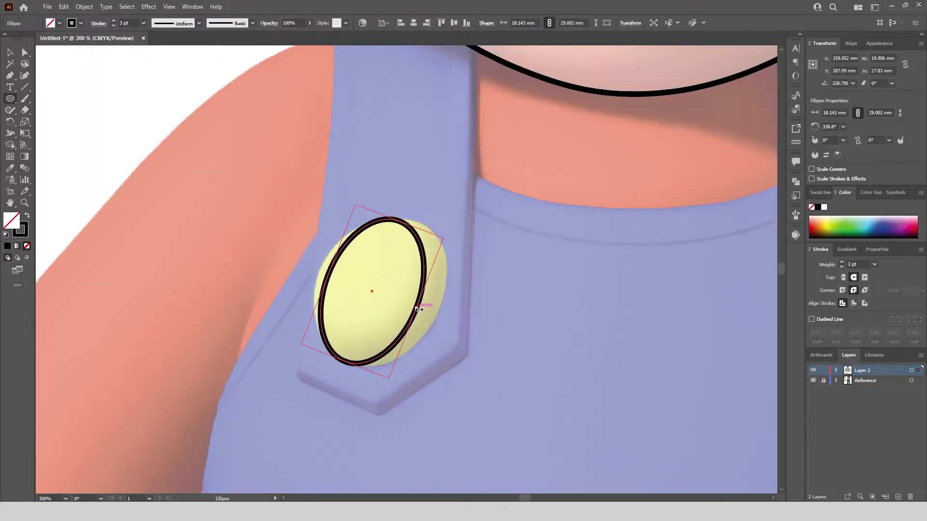
pyautogui.moveTo(418, 309); pyautogui.dragTo(437, 317)
pyautogui.moveTo(410, 392); pyautogui.dragTo(395, 396)
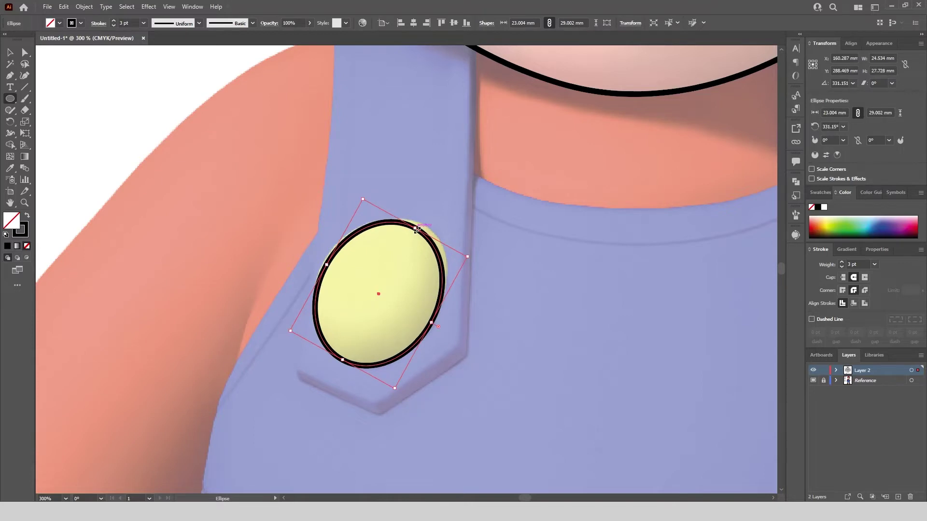
pyautogui.moveTo(416, 230); pyautogui.dragTo(419, 225)
pyautogui.moveTo(328, 262); pyautogui.dragTo(325, 260)
# - Make a reflected copy of the left button outline and place it over the right overall button
pyautogui.scroll(-2, 358, 219)
pyautogui.press('v')
pyautogui.click(396, 226)
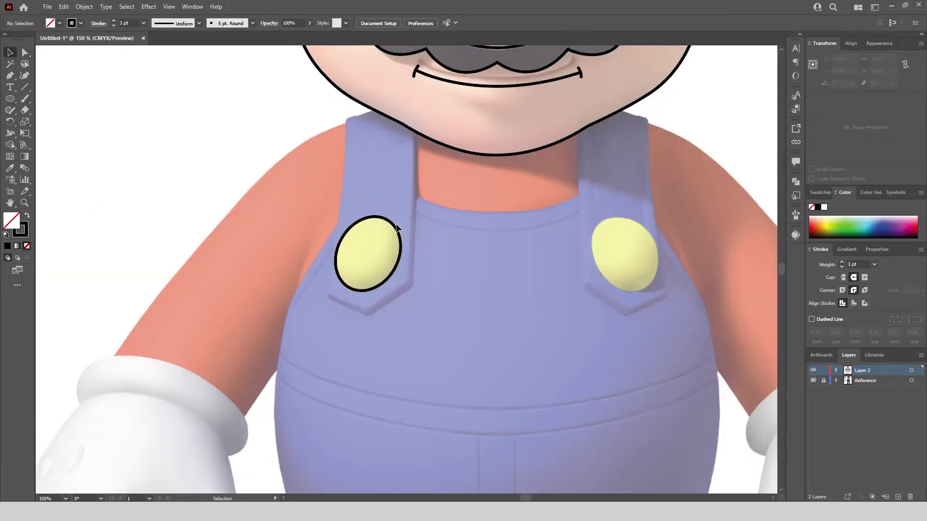
pyautogui.rightClick(395, 228)
pyautogui.moveTo(461, 394)
pyautogui.click(524, 429)
pyautogui.click(546, 333)
pyautogui.moveTo(402, 261); pyautogui.dragTo(656, 258)
# - Trace the left overall strap from the chin around its shoulder corner and down the outer edge past the button
pyautogui.click(10, 75)
pyautogui.scroll(4, 351, 112)
pyautogui.click(440, 105)
pyautogui.moveTo(332, 143); pyautogui.dragTo(327, 148)
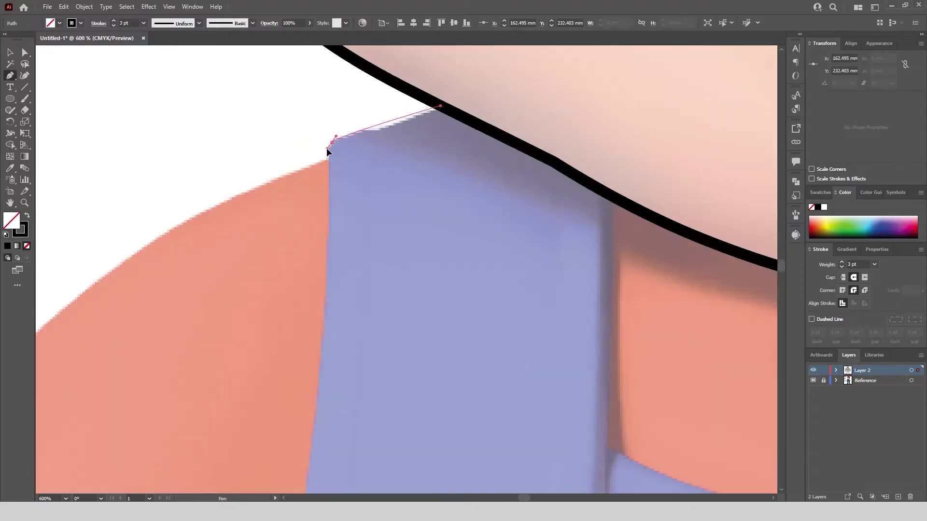
pyautogui.scroll(-4, 326, 148)
pyautogui.scroll(3, 417, 253)
pyautogui.scroll(-1, 397, 248)
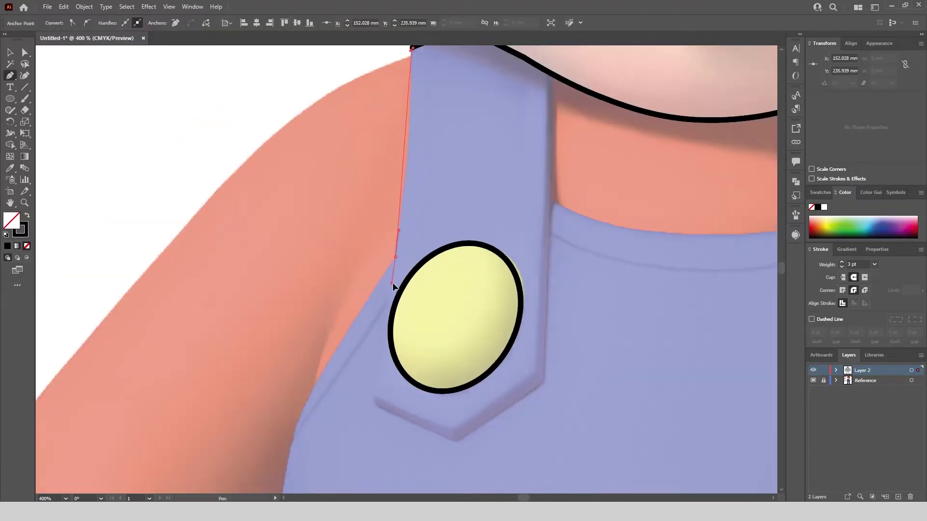
pyautogui.click(396, 255)
pyautogui.click(381, 326)
# - Trace the left strap's pointed lower end and its inner edge up to the chin, then end the path
pyautogui.click(373, 398)
pyautogui.click(455, 440)
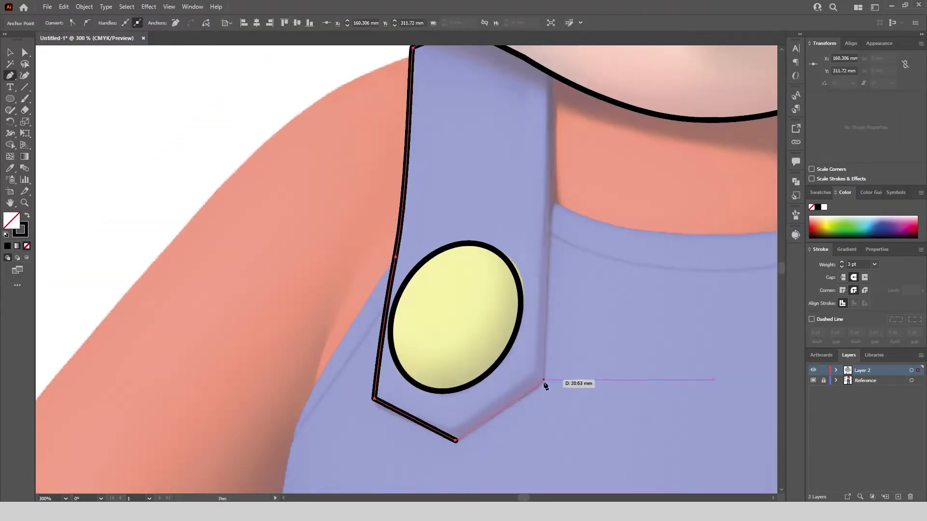
pyautogui.click(544, 380)
pyautogui.moveTo(547, 152); pyautogui.dragTo(528, 99)
pyautogui.press('Escape')
# - Trace the right overall strap from the chin down its inner edge, around the pointed end and back up to the jaw
pyautogui.scroll(-3, 529, 100)
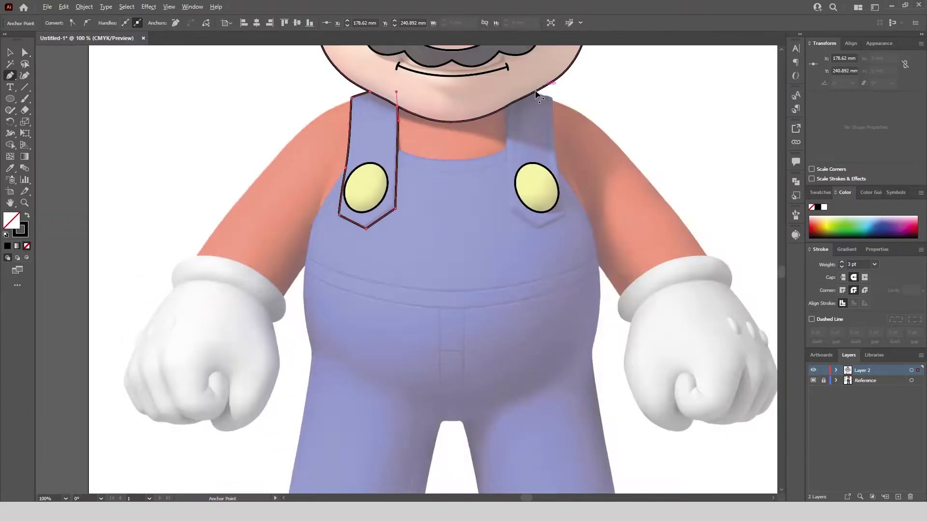
pyautogui.scroll(3, 526, 92)
pyautogui.click(486, 127)
pyautogui.scroll(-1, 486, 144)
pyautogui.click(485, 276)
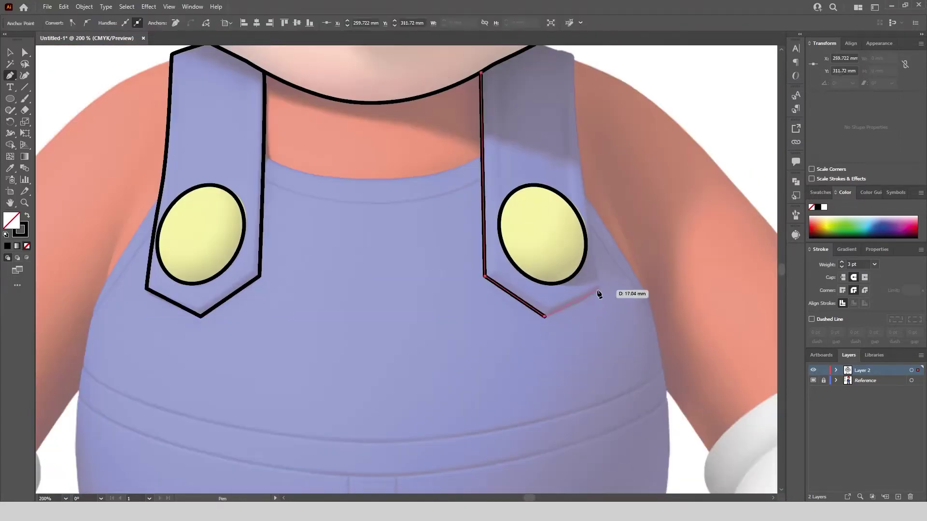
pyautogui.click(599, 292)
pyautogui.scroll(-1, 600, 260)
pyautogui.scroll(2, 560, 127)
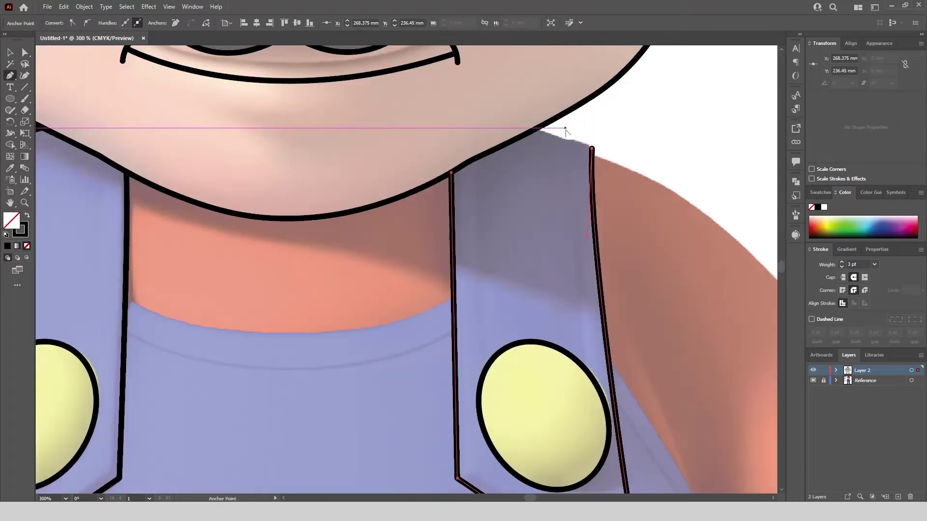
pyautogui.moveTo(547, 128); pyautogui.dragTo(545, 126)
# - Trace the curved neckline of the overalls' bib between the two straps
pyautogui.click(124, 295)
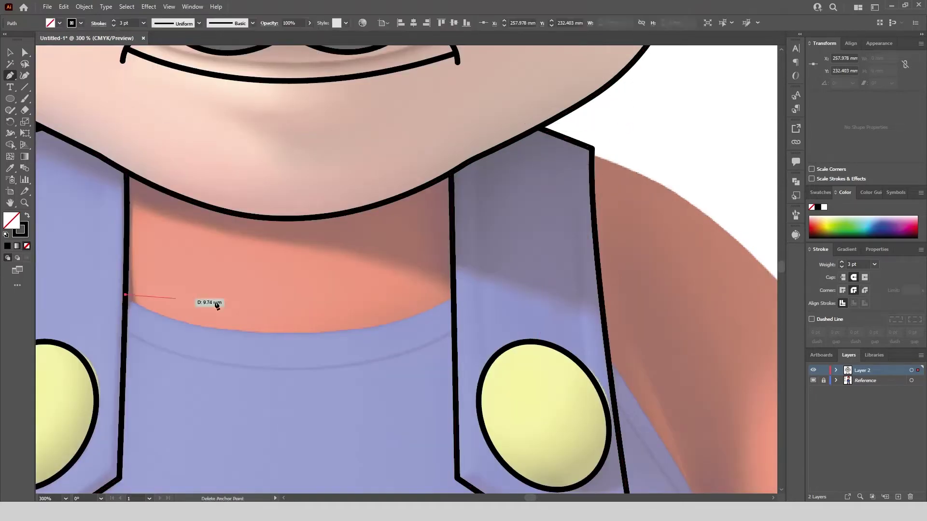
pyautogui.moveTo(452, 294); pyautogui.dragTo(621, 207)
pyautogui.scroll(-1, 620, 206)
# - Trace the left glove's cuff as a closed outline around its rounded rim and along its lower edge
pyautogui.scroll(-2, 490, 129)
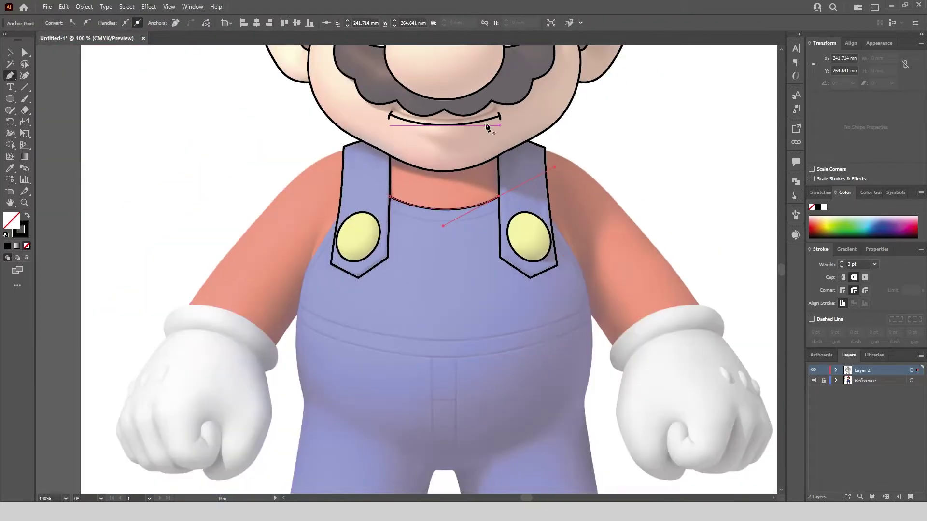
pyautogui.scroll(-1, 484, 131)
pyautogui.scroll(4, 169, 289)
pyautogui.click(185, 300)
pyautogui.moveTo(224, 188); pyautogui.dragTo(273, 169)
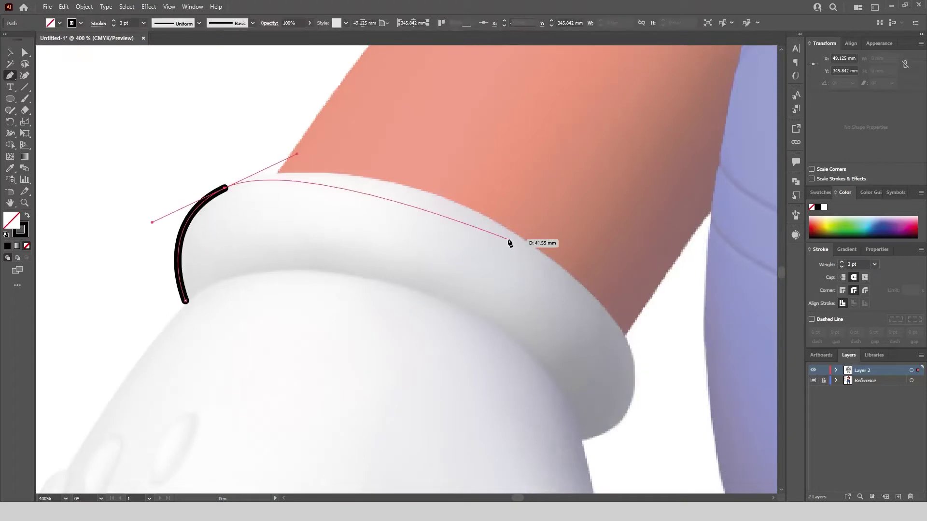
pyautogui.moveTo(558, 262); pyautogui.dragTo(645, 345)
pyautogui.moveTo(632, 404); pyautogui.dragTo(619, 438)
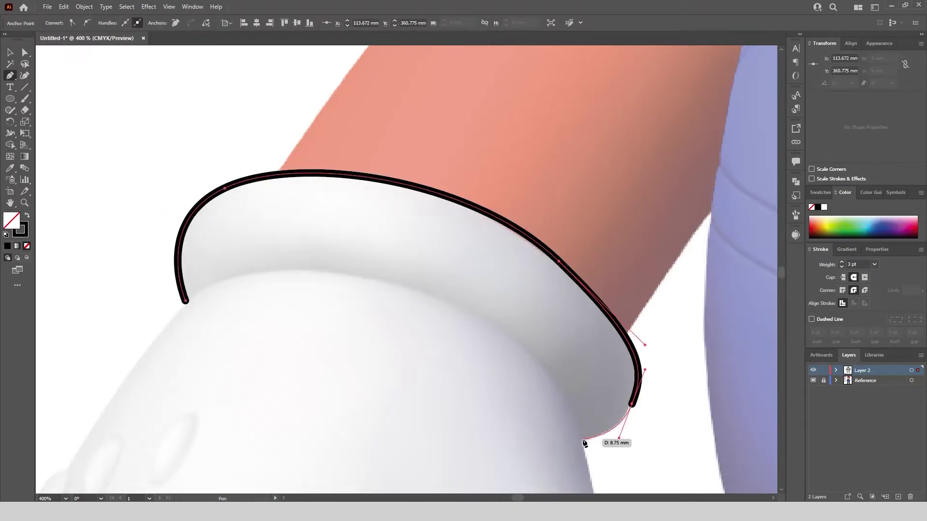
pyautogui.moveTo(427, 293); pyautogui.dragTo(285, 245)
pyautogui.moveTo(185, 300); pyautogui.dragTo(153, 319)
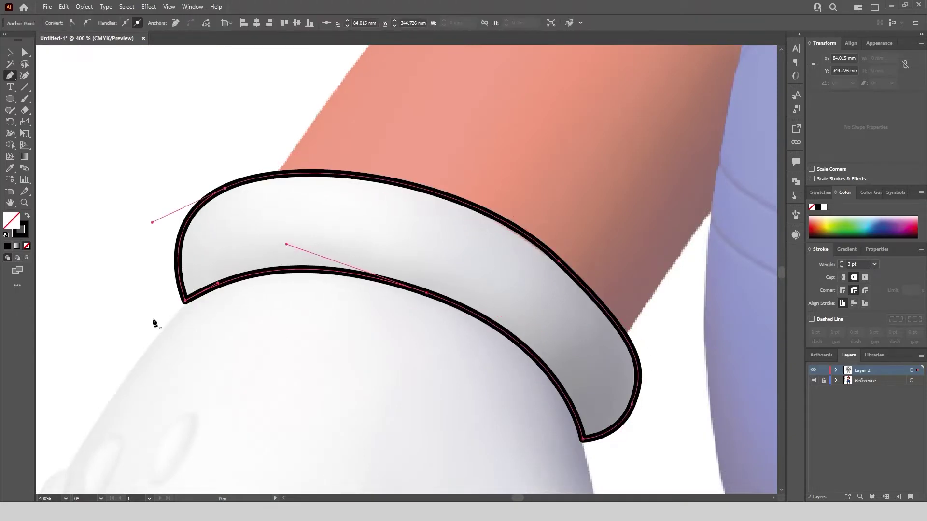
# - Trace the left glove's inner side from the underside of the thumb up to the cuff
pyautogui.scroll(-2, 454, 177)
pyautogui.scroll(-1, 461, 177)
pyautogui.scroll(4, 397, 463)
pyautogui.click(450, 310)
pyautogui.scroll(-2, 416, 317)
pyautogui.moveTo(486, 349); pyautogui.dragTo(538, 346)
pyautogui.moveTo(630, 222); pyautogui.dragTo(630, 222)
pyautogui.scroll(1, 625, 221)
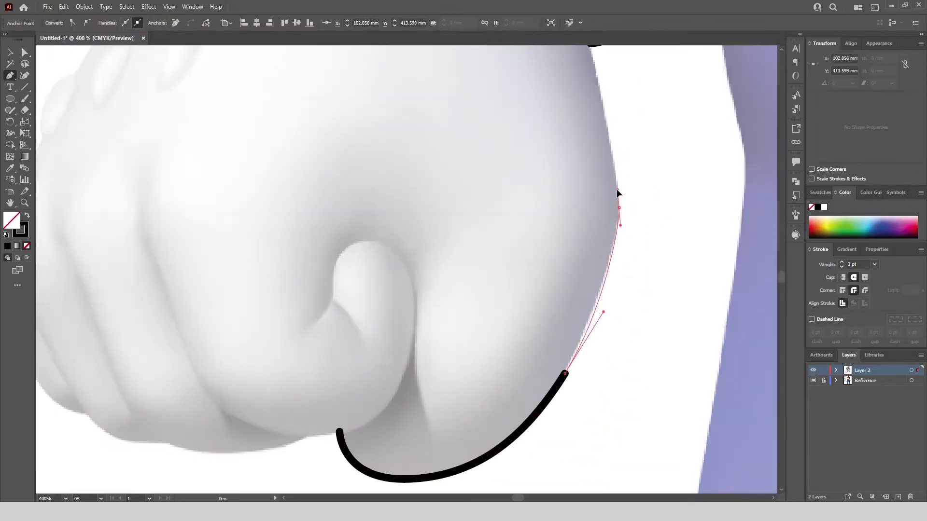
pyautogui.scroll(-3, 595, 241)
pyautogui.moveTo(617, 189); pyautogui.dragTo(596, 169)
pyautogui.scroll(3, 587, 158)
pyautogui.scroll(-1, 566, 190)
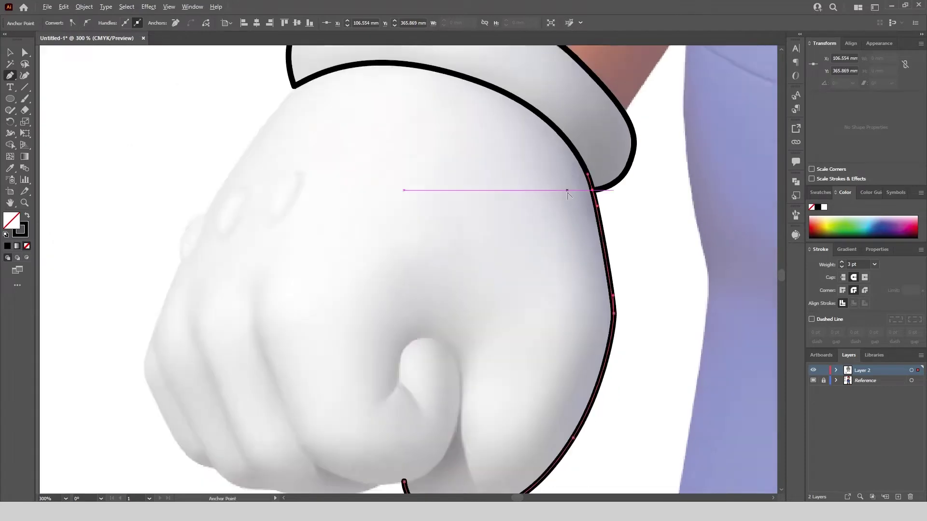
# - Trace the left glove's curled index finger around its tip and down to the underside of the fist
pyautogui.scroll(-3, 568, 194)
pyautogui.scroll(4, 451, 337)
pyautogui.click(451, 312)
pyautogui.moveTo(480, 251); pyautogui.dragTo(513, 240)
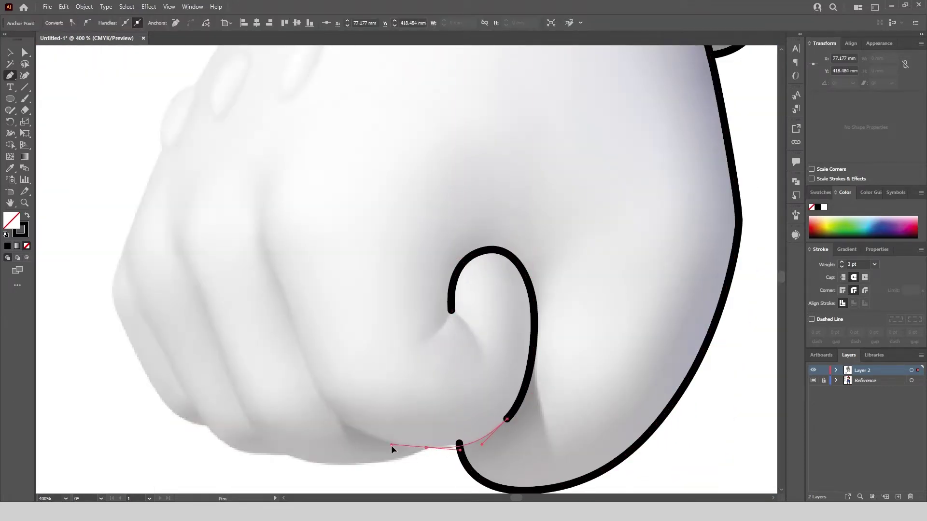
pyautogui.moveTo(391, 445); pyautogui.dragTo(391, 445)
# - Continue the left glove's outline along the rounded undersides of the curled fingers, with corners between them
pyautogui.scroll(1, 426, 450)
pyautogui.moveTo(311, 406); pyautogui.dragTo(191, 368)
pyautogui.scroll(1, 281, 349)
pyautogui.moveTo(218, 265); pyautogui.dragTo(217, 269)
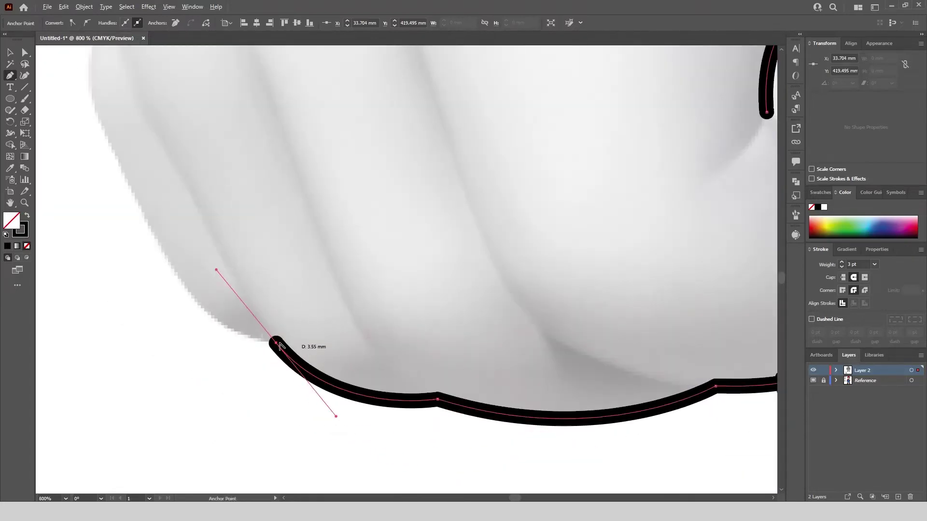
pyautogui.click(277, 343)
# - Continue the left glove's outline up the outer side of the fist to the base of the knuckle bump
pyautogui.scroll(-1, 277, 343)
pyautogui.moveTo(277, 343); pyautogui.dragTo(356, 372)
pyautogui.moveTo(279, 318); pyautogui.dragTo(243, 263)
pyautogui.moveTo(244, 262)
pyautogui.mouseDown()
pyautogui.moveTo(263, 350)
pyautogui.moveTo(240, 256)
pyautogui.mouseUp()
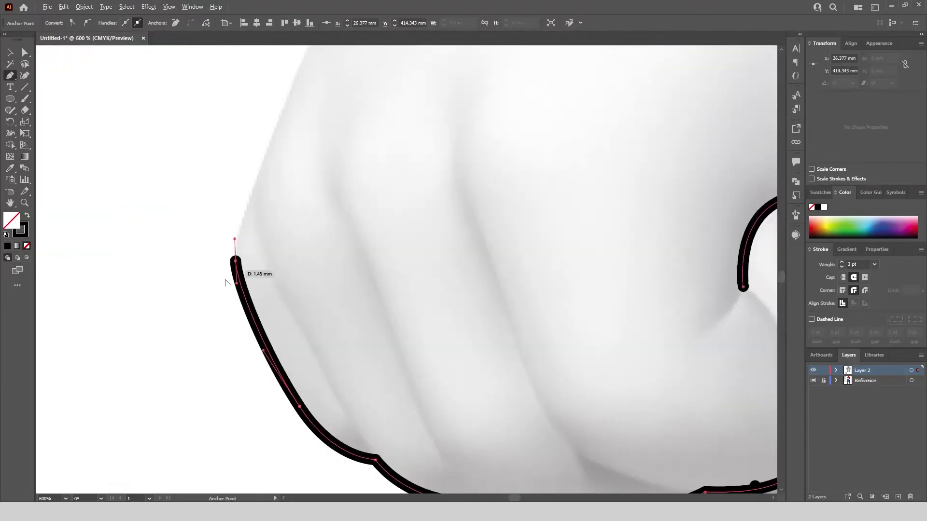
pyautogui.scroll(-1, 239, 261)
pyautogui.scroll(1, 259, 223)
pyautogui.moveTo(275, 203); pyautogui.dragTo(303, 151)
pyautogui.click(276, 203)
pyautogui.scroll(-2, 282, 199)
pyautogui.scroll(3, 313, 135)
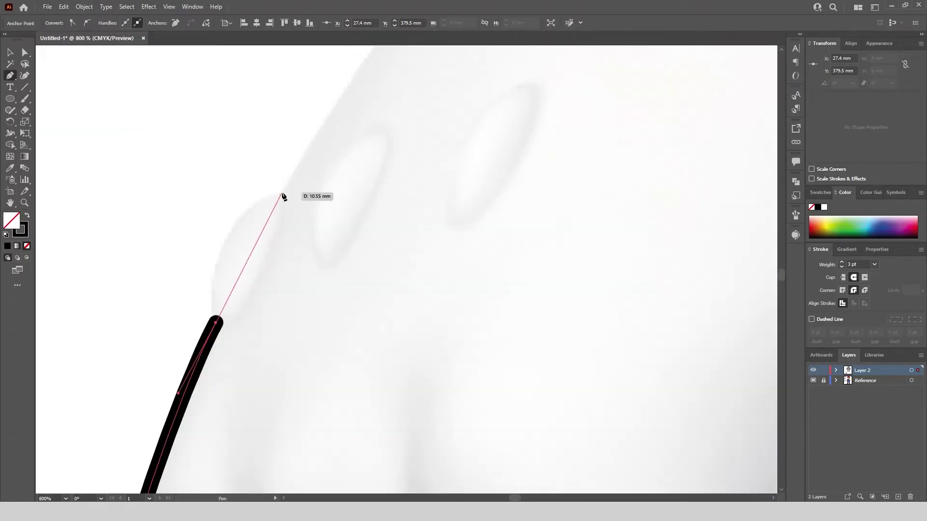
# - Trace the left glove's knuckle bump and the back of the hand up to the cuff's outer corner
pyautogui.moveTo(282, 194); pyautogui.dragTo(378, 164)
pyautogui.click(282, 193)
pyautogui.scroll(-4, 252, 228)
pyautogui.scroll(3, 314, 126)
pyautogui.click(333, 158)
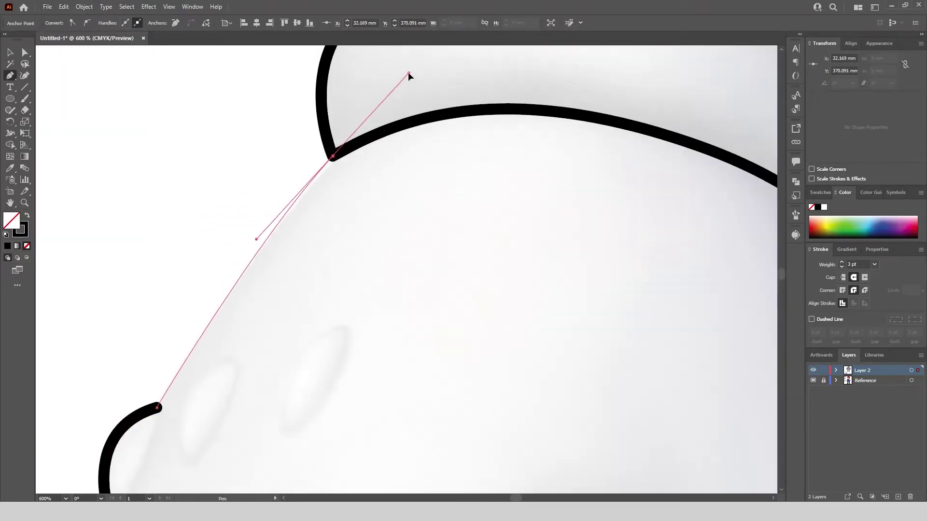
# - Draw the three crease lines separating the left glove's curled fingers, running down to the corners on the fist's underside
pyautogui.scroll(-1, 407, 71)
pyautogui.scroll(1, 279, 363)
pyautogui.click(310, 293)
pyautogui.moveTo(356, 413); pyautogui.dragTo(371, 441)
pyautogui.moveTo(466, 472); pyautogui.dragTo(526, 469)
pyautogui.scroll(-1, 318, 215)
pyautogui.scroll(1, 250, 326)
pyautogui.click(261, 278)
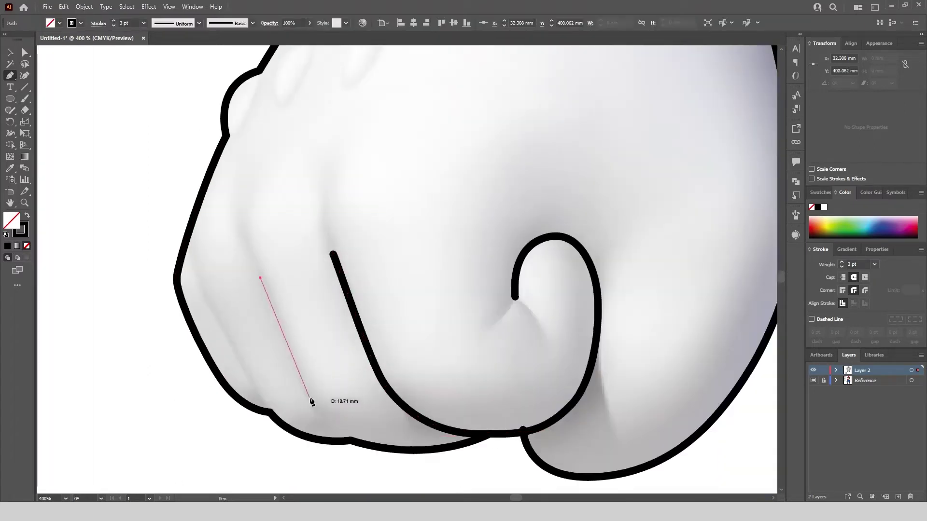
pyautogui.moveTo(314, 402); pyautogui.dragTo(330, 422)
pyautogui.click(350, 440)
pyautogui.press('Escape')
pyautogui.scroll(-1, 299, 415)
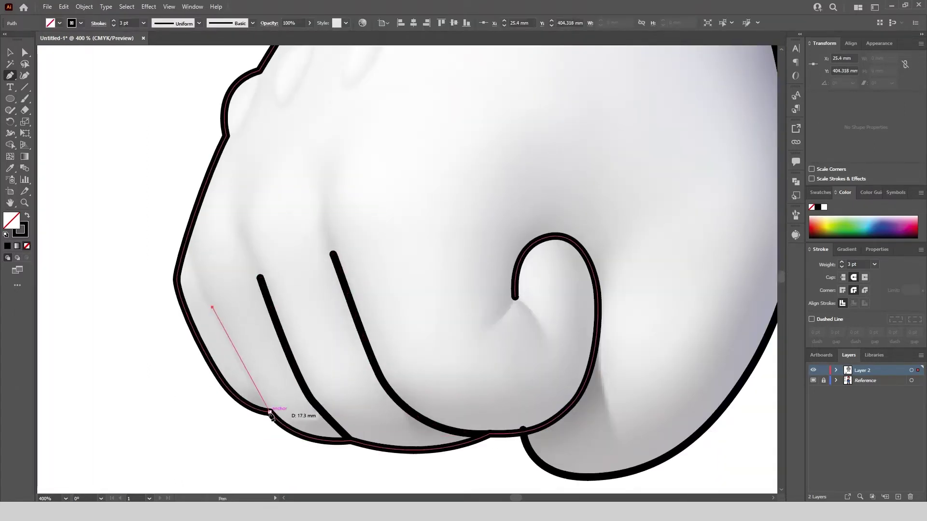
# - Trace the left arm's outer edge from the glove cuff over the shoulder to the overall strap
pyautogui.scroll(-4, 295, 420)
pyautogui.scroll(3, 361, 162)
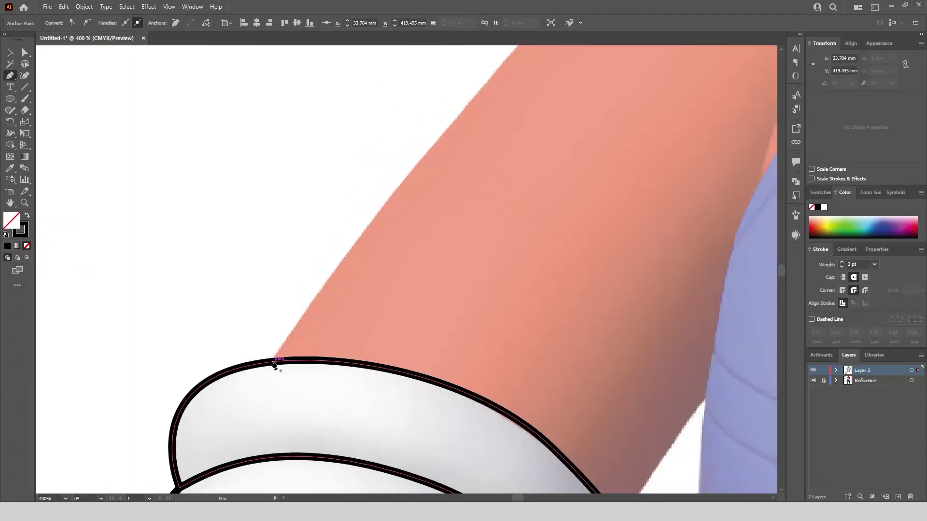
pyautogui.moveTo(462, 138); pyautogui.dragTo(490, 98)
pyautogui.moveTo(511, 87); pyautogui.dragTo(435, 197)
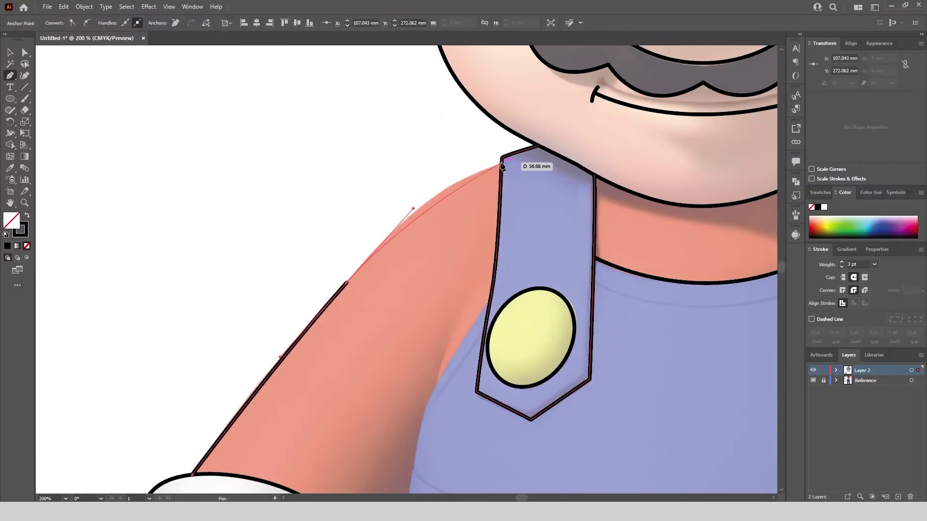
pyautogui.moveTo(501, 163); pyautogui.dragTo(551, 150)
pyautogui.press('Escape')
# - Trace the left side of the overalls from the strap around the belly to the top of the leg
pyautogui.scroll(-2, 436, 165)
pyautogui.scroll(4, 481, 162)
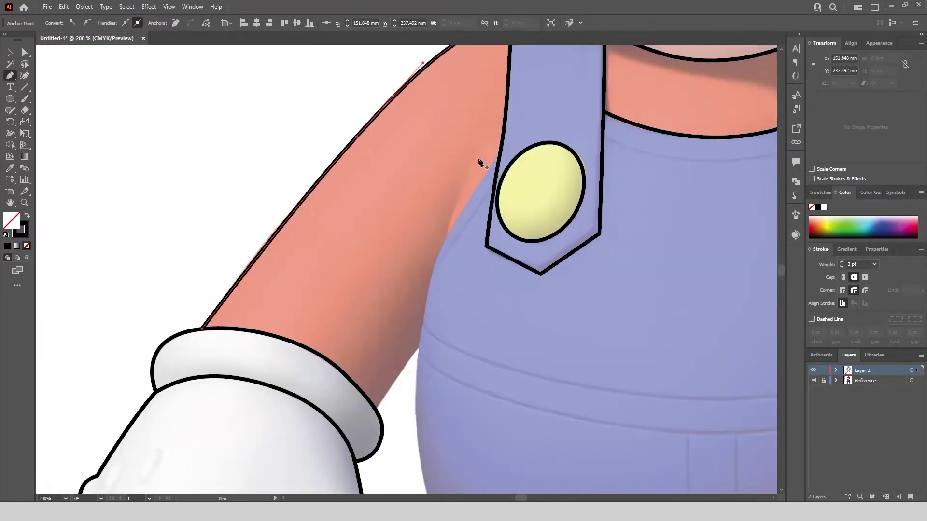
pyautogui.click(426, 255)
pyautogui.scroll(-2, 352, 212)
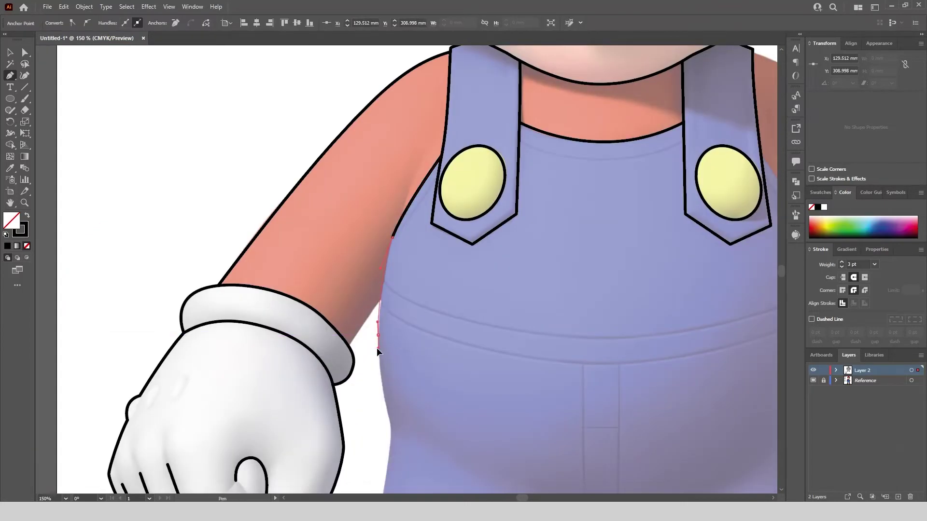
pyautogui.scroll(-2, 378, 351)
pyautogui.scroll(3, 400, 253)
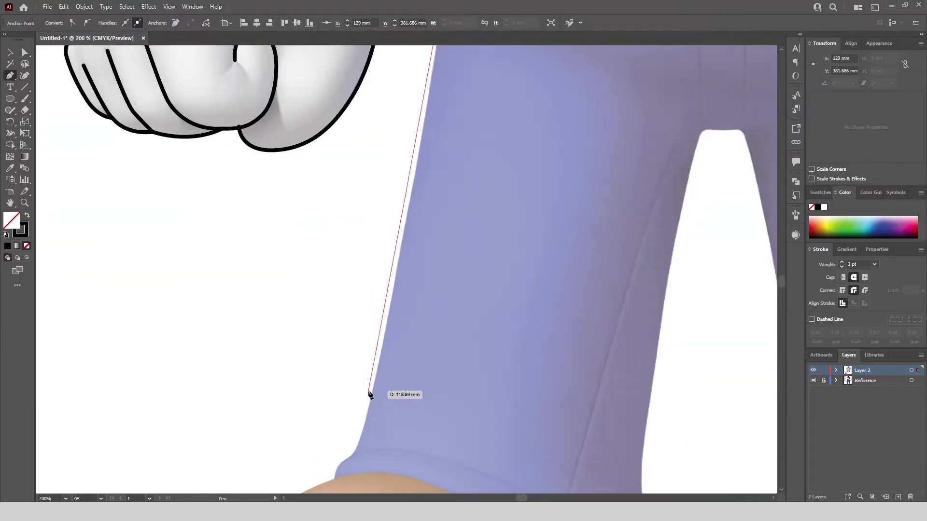
# - Continue the overalls outline down the left leg's outer side to the flared hem, ending in a corner at the shoe
pyautogui.scroll(-2, 369, 394)
pyautogui.scroll(-2, 411, 213)
pyautogui.click(399, 283)
pyautogui.scroll(3, 398, 284)
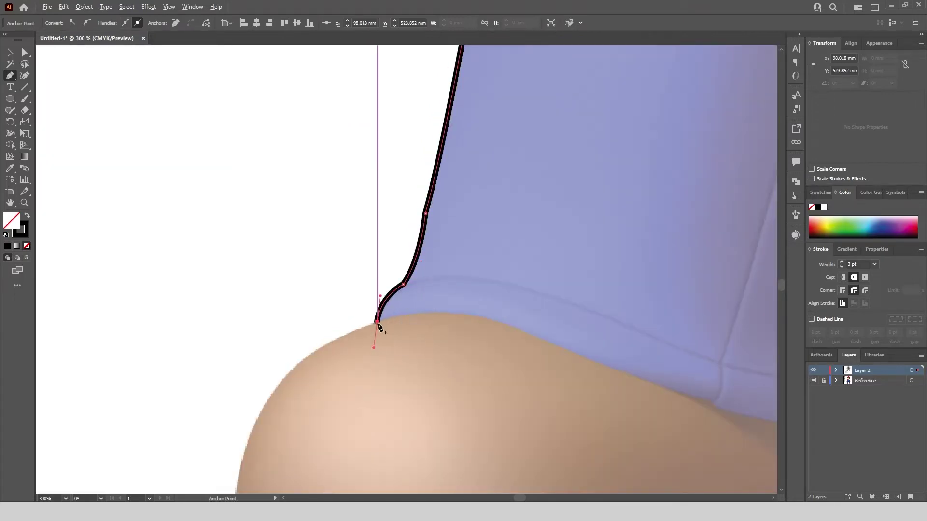
pyautogui.click(377, 322)
# - Trace the left trouser leg's hem along the top of the shoe to its inner corner
pyautogui.scroll(-2, 378, 322)
pyautogui.scroll(3, 428, 294)
pyautogui.moveTo(418, 205); pyautogui.dragTo(570, 230)
pyautogui.scroll(-3, 502, 235)
pyautogui.scroll(2, 574, 263)
pyautogui.click(467, 226)
pyautogui.scroll(-2, 450, 211)
pyautogui.scroll(3, 525, 236)
pyautogui.click(569, 221)
pyautogui.scroll(-2, 569, 221)
pyautogui.scroll(3, 581, 195)
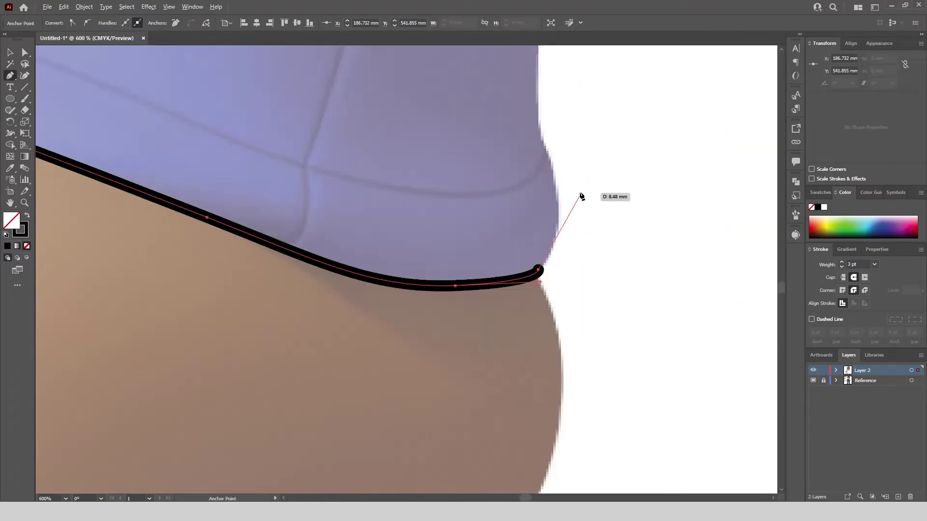
# - Trace the left leg's inner side up from the hem and across the rounded top of the gap between the legs
pyautogui.moveTo(551, 153); pyautogui.dragTo(530, 95)
pyautogui.scroll(-3, 536, 82)
pyautogui.moveTo(470, 166); pyautogui.dragTo(482, 105)
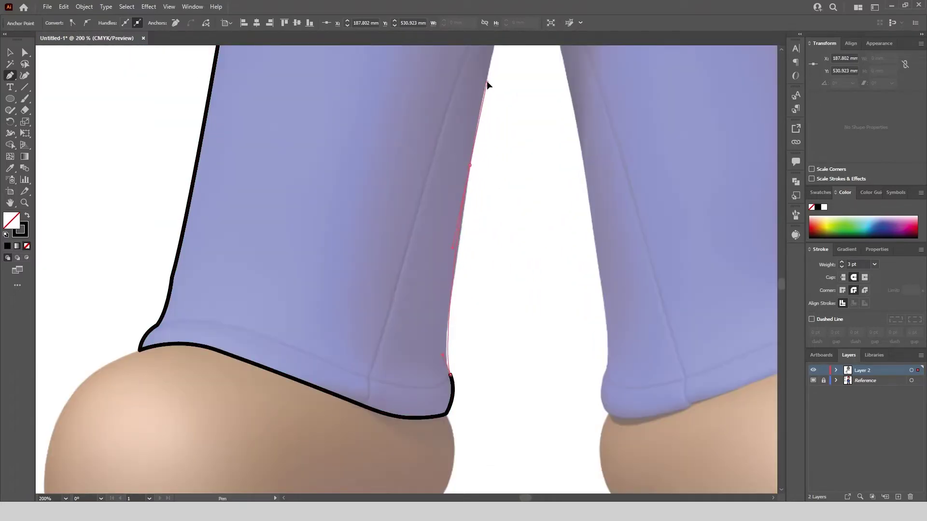
pyautogui.scroll(5, 482, 145)
pyautogui.scroll(2, 429, 234)
pyautogui.click(426, 230)
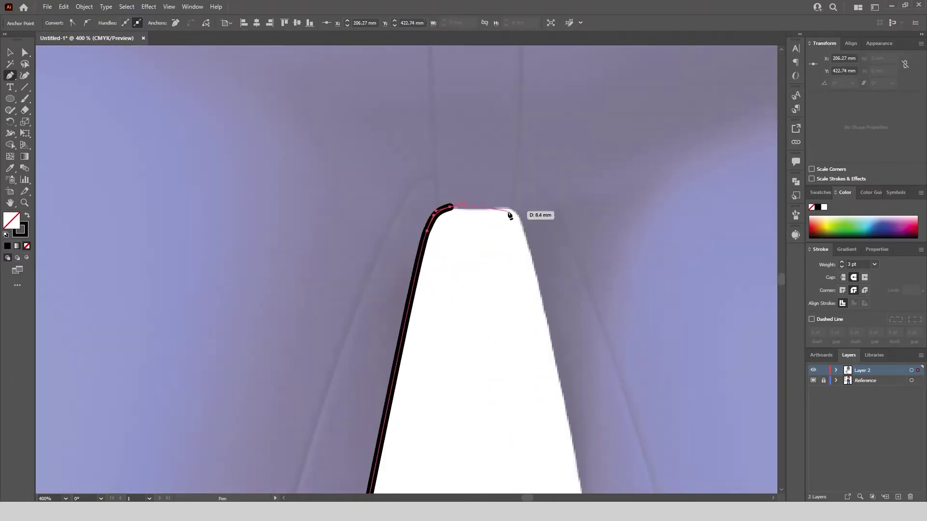
pyautogui.click(509, 212)
# - Trace the right leg's inner side down to the hem, with a corner point at the shoe
pyautogui.scroll(-4, 509, 208)
pyautogui.scroll(2, 534, 340)
pyautogui.scroll(-1, 550, 298)
pyautogui.moveTo(549, 297); pyautogui.dragTo(558, 404)
pyautogui.click(549, 297)
pyautogui.scroll(3, 560, 344)
pyautogui.moveTo(544, 372); pyautogui.dragTo(534, 420)
pyautogui.moveTo(547, 485); pyautogui.dragTo(544, 259)
pyautogui.moveTo(545, 258); pyautogui.dragTo(572, 291)
pyautogui.click(544, 259)
# - Trace the right trouser leg's hem along the top of the shoe to a corner at its outer end
pyautogui.scroll(-4, 468, 308)
pyautogui.scroll(3, 536, 283)
pyautogui.moveTo(515, 308); pyautogui.dragTo(595, 275)
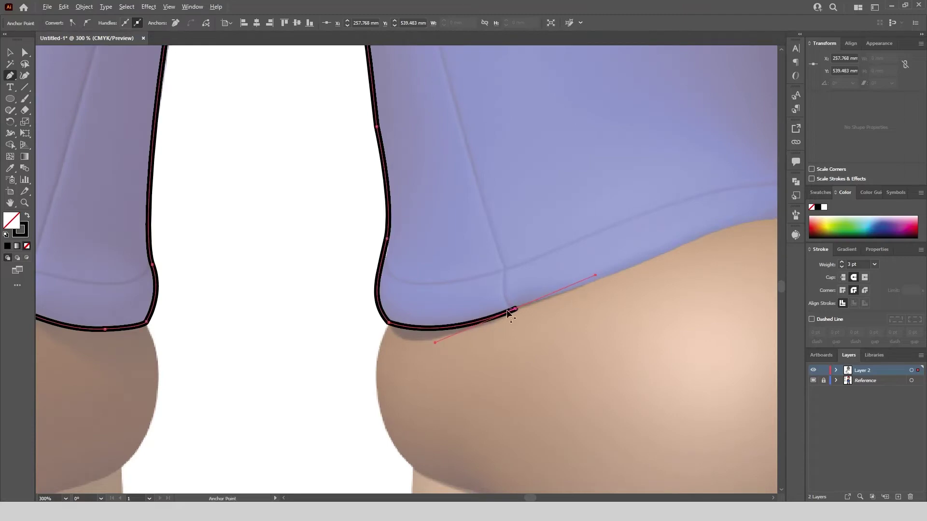
pyautogui.scroll(-3, 509, 312)
pyautogui.scroll(3, 466, 304)
pyautogui.moveTo(511, 278); pyautogui.dragTo(514, 277)
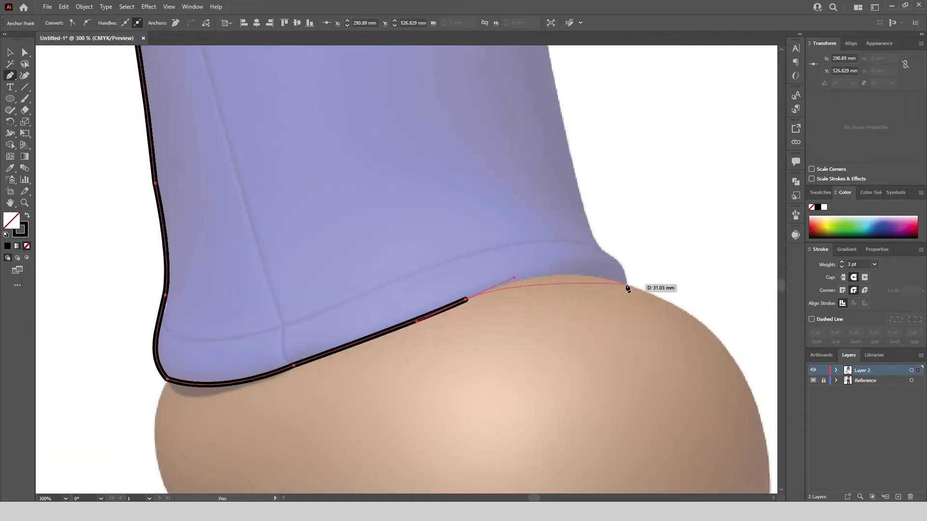
pyautogui.moveTo(627, 285); pyautogui.dragTo(672, 306)
pyautogui.click(628, 285)
# - Trace the right hem's flared outer edge and continue up the outer side of the leg
pyautogui.scroll(4, 628, 263)
pyautogui.moveTo(588, 262); pyautogui.dragTo(548, 229)
pyautogui.scroll(-4, 497, 295)
pyautogui.scroll(3, 477, 261)
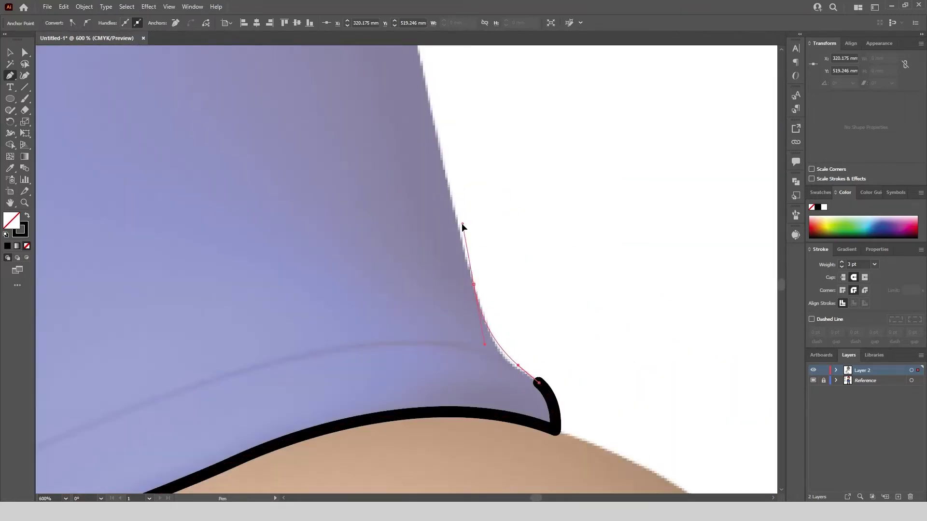
pyautogui.scroll(-4, 462, 227)
pyautogui.scroll(3, 456, 217)
pyautogui.moveTo(451, 212); pyautogui.dragTo(446, 178)
# - Continue the overalls outline up the right side past the waist and belly to the right strap
pyautogui.scroll(-3, 447, 178)
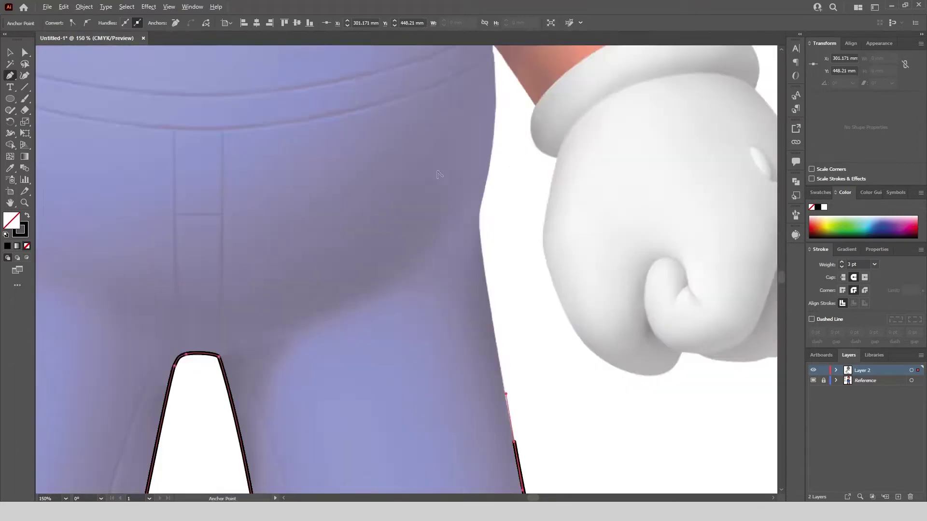
pyautogui.scroll(4, 504, 218)
pyautogui.scroll(1, 500, 154)
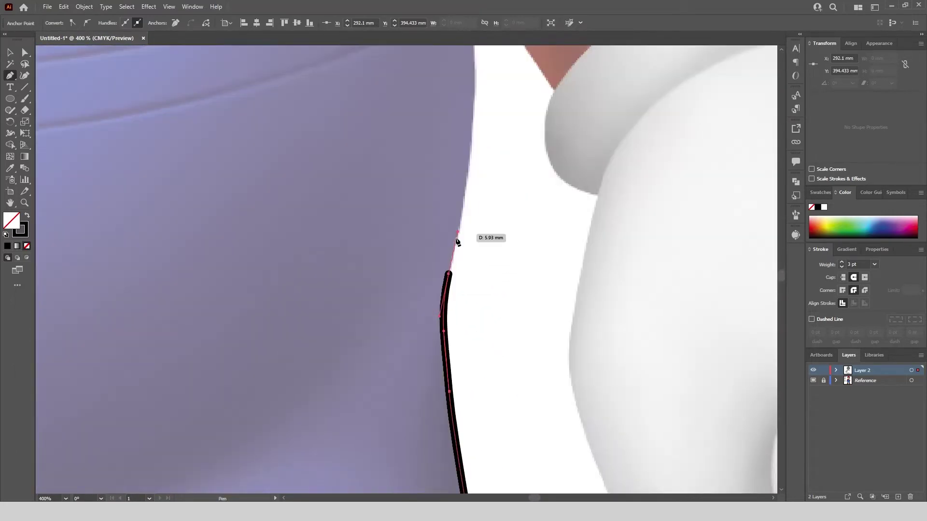
pyautogui.scroll(-2, 457, 241)
pyautogui.moveTo(439, 118); pyautogui.dragTo(440, 117)
pyautogui.scroll(1, 439, 97)
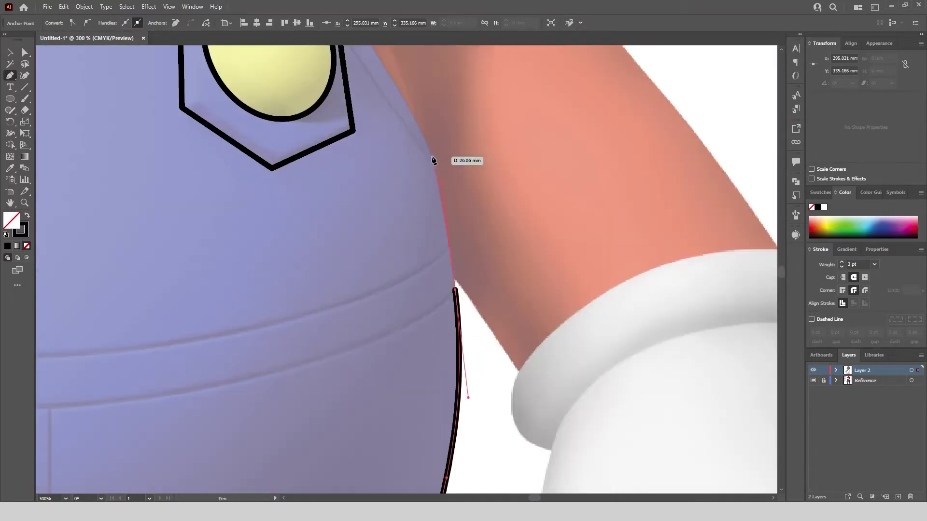
pyautogui.moveTo(433, 157); pyautogui.dragTo(426, 138)
pyautogui.scroll(-2, 426, 138)
pyautogui.scroll(2, 397, 131)
pyautogui.click(388, 98)
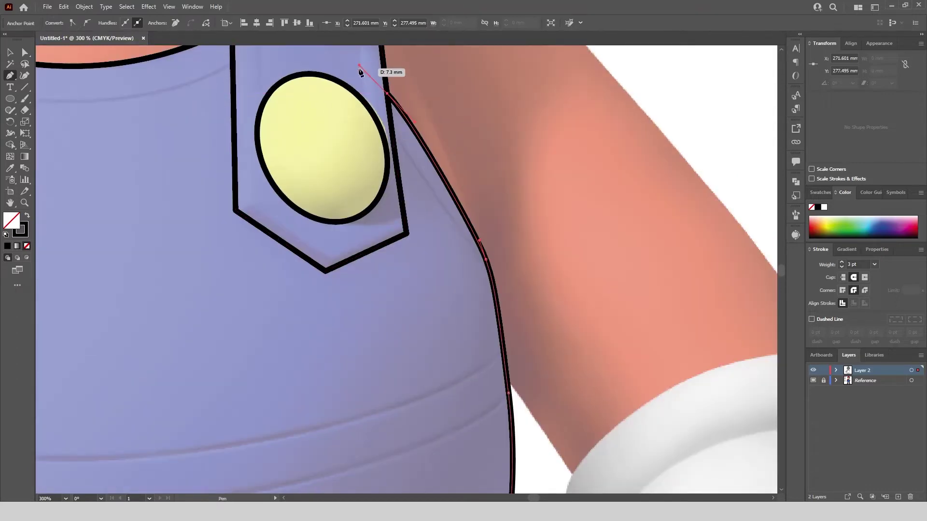
# - Trace the right glove's cuff around its inner end and along its upper rim
pyautogui.scroll(-3, 360, 72)
pyautogui.scroll(6, 428, 122)
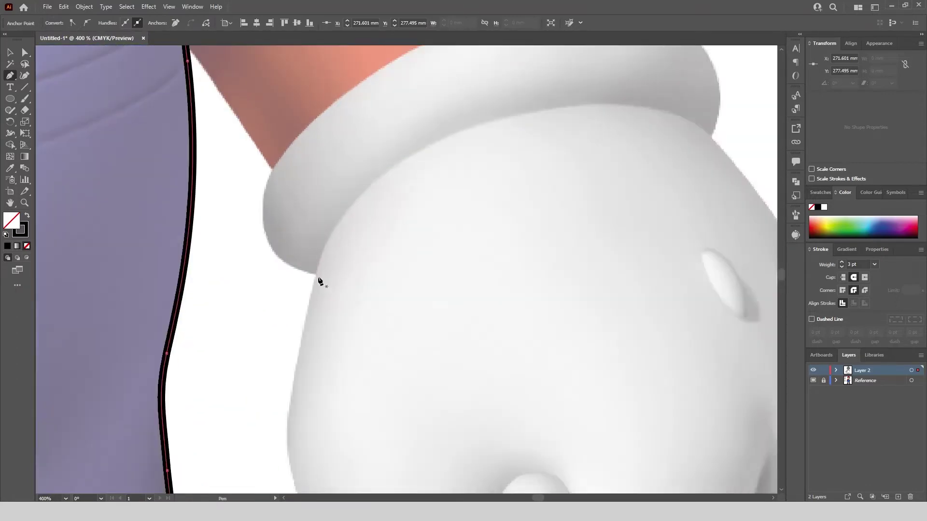
pyautogui.click(316, 274)
pyautogui.moveTo(267, 237); pyautogui.dragTo(249, 197)
pyautogui.scroll(-3, 320, 117)
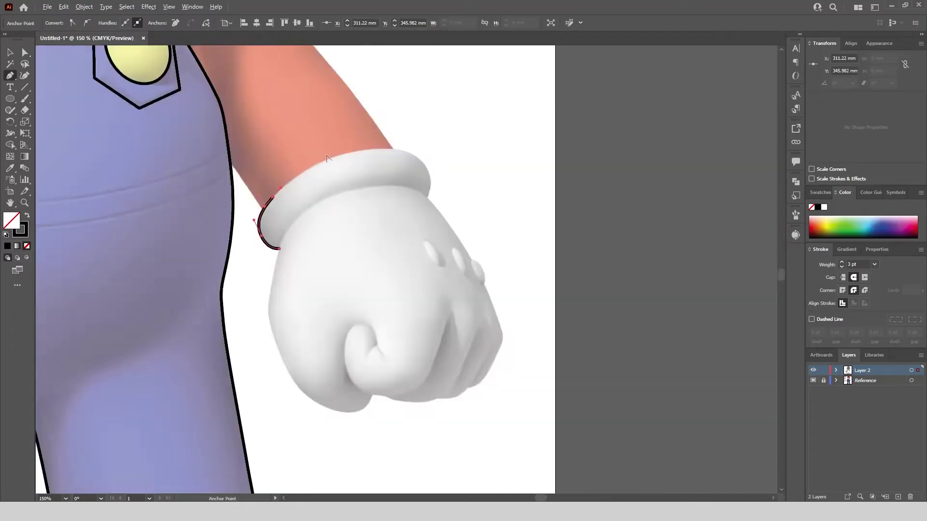
pyautogui.scroll(3, 306, 166)
pyautogui.moveTo(509, 141); pyautogui.dragTo(703, 157)
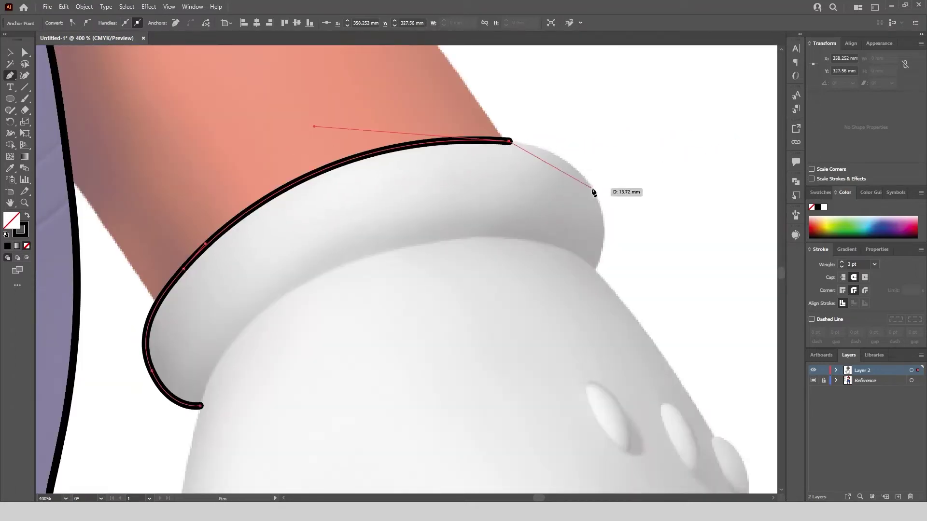
# - Close the right cuff's outline around its outer end and along its lower edge, then deselect it
pyautogui.moveTo(594, 192); pyautogui.dragTo(618, 229)
pyautogui.click(595, 269)
pyautogui.moveTo(390, 249); pyautogui.dragTo(248, 289)
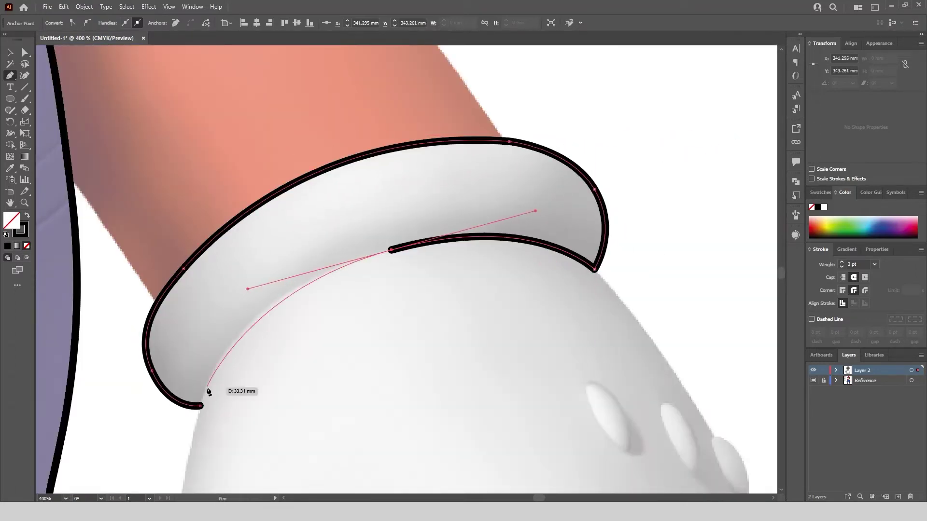
pyautogui.moveTo(199, 406); pyautogui.dragTo(194, 441)
pyautogui.press('a')
pyautogui.click(509, 141)
pyautogui.click(555, 101)
# - Trace the right glove's inner side from the cuff down and around the underside of the thumb
pyautogui.scroll(-2, 554, 102)
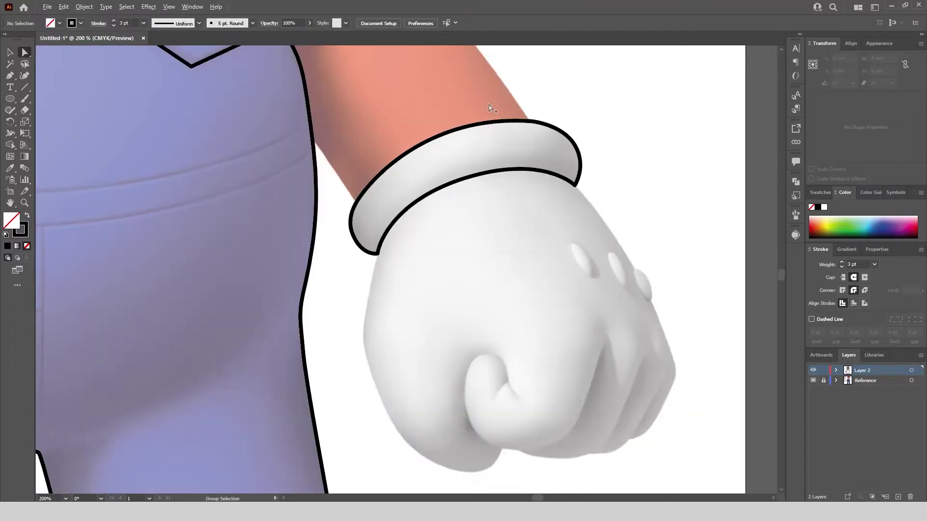
pyautogui.scroll(2, 597, 202)
pyautogui.click(385, 185)
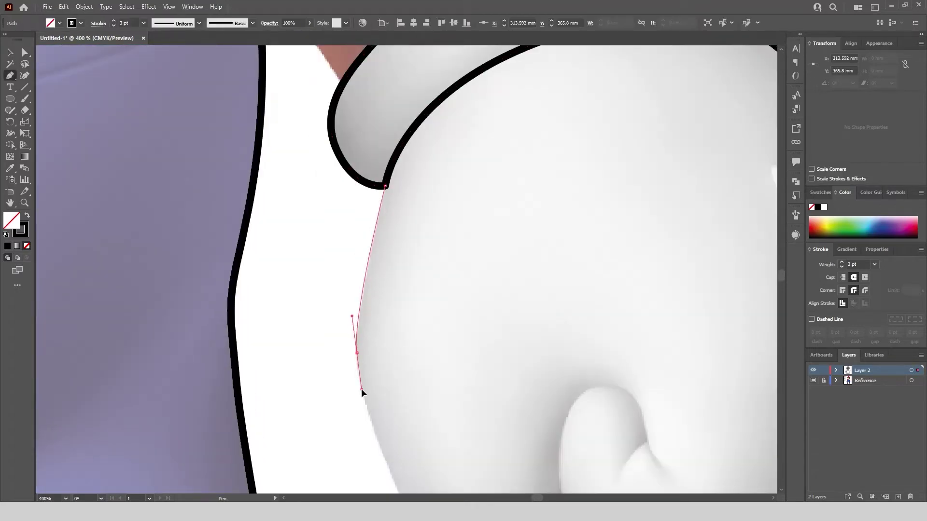
pyautogui.scroll(-2, 362, 389)
pyautogui.scroll(2, 363, 420)
pyautogui.moveTo(404, 364); pyautogui.dragTo(424, 401)
pyautogui.scroll(-2, 406, 345)
pyautogui.scroll(2, 418, 362)
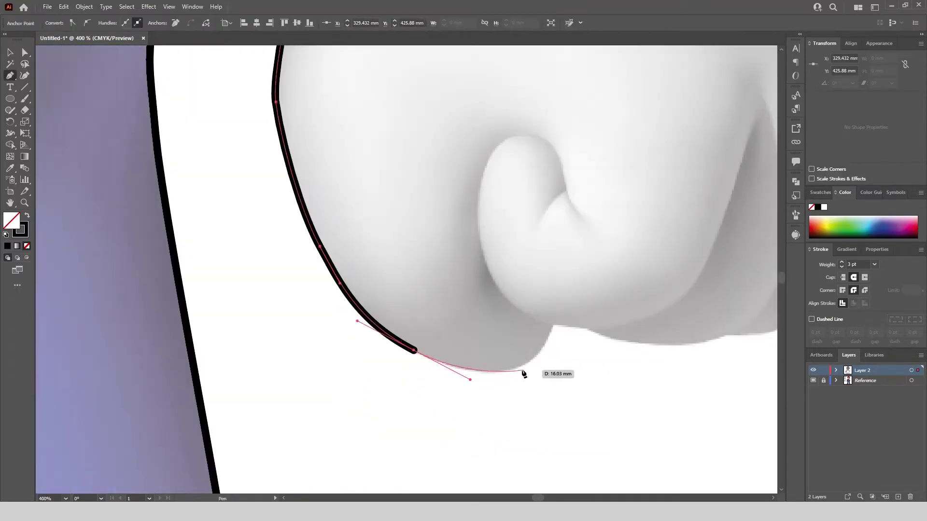
pyautogui.moveTo(524, 368); pyautogui.dragTo(541, 361)
# - Continue the right glove's line along the underside of the curled index finger and up its outer crease
pyautogui.scroll(-1, 521, 305)
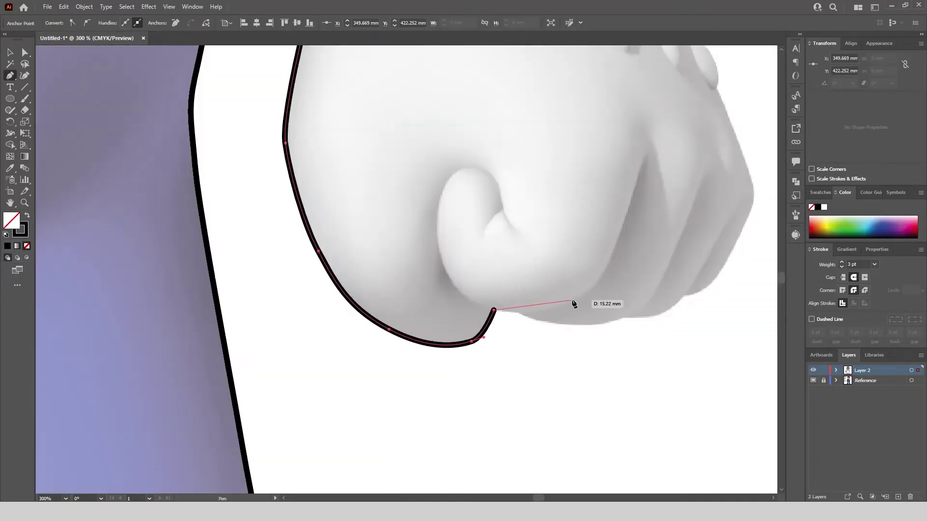
pyautogui.moveTo(614, 278); pyautogui.dragTo(614, 277)
pyautogui.moveTo(646, 157); pyautogui.dragTo(653, 130)
pyautogui.scroll(-2, 520, 193)
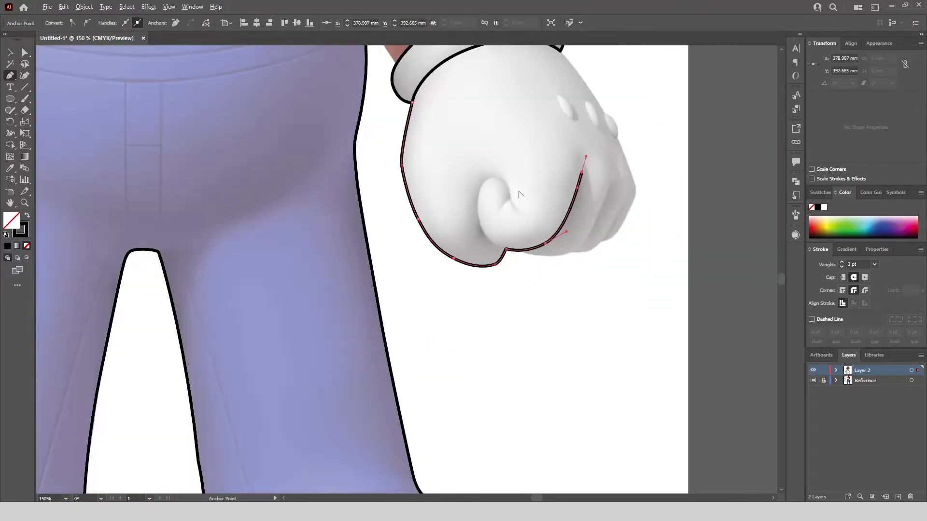
# - Trace the right glove's curled index fingertip around its rounded top and down to the corner on the fist's underside
pyautogui.scroll(3, 520, 207)
pyautogui.click(521, 210)
pyautogui.moveTo(482, 156); pyautogui.dragTo(441, 153)
pyautogui.moveTo(435, 233); pyautogui.dragTo(435, 244)
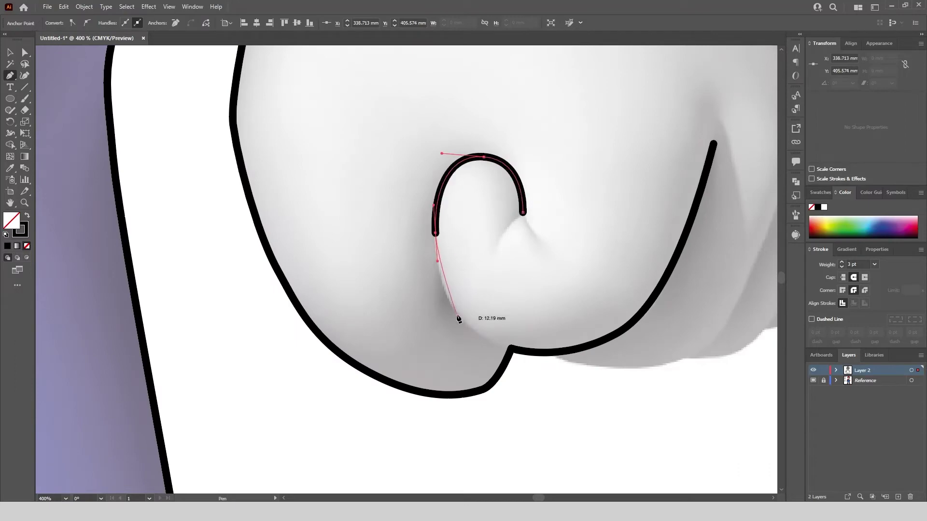
pyautogui.click(511, 348)
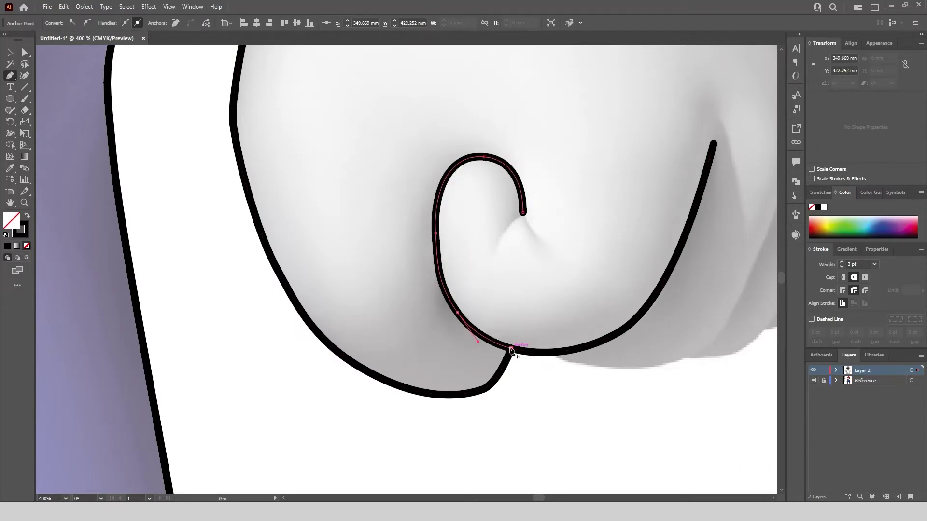
# - Trace the right glove's outer side from the cuff over the knuckle bump to the outermost point of the fist
pyautogui.scroll(-2, 439, 210)
pyautogui.moveTo(439, 210); pyautogui.dragTo(491, 342)
pyautogui.scroll(3, 572, 139)
pyautogui.click(514, 117)
pyautogui.scroll(-2, 514, 118)
pyautogui.scroll(2, 571, 184)
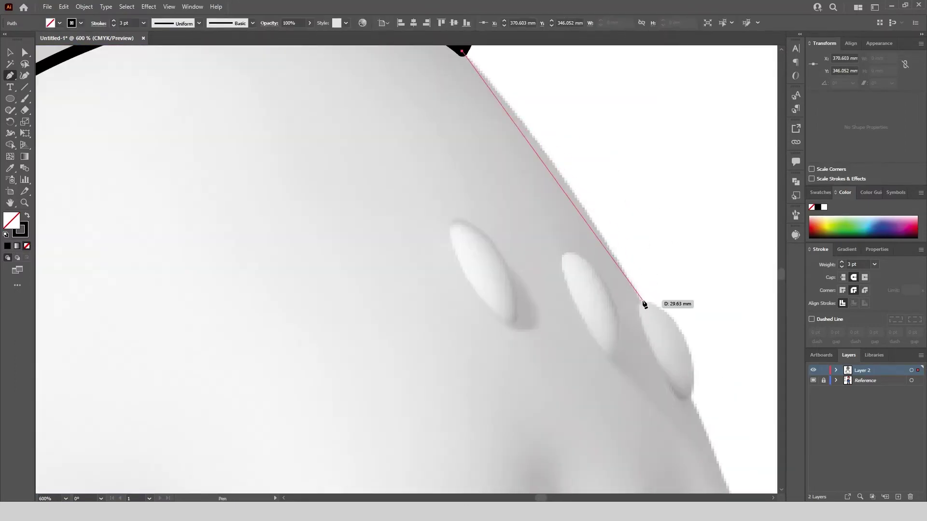
pyautogui.scroll(-2, 646, 304)
pyautogui.moveTo(643, 302)
pyautogui.mouseDown()
pyautogui.moveTo(678, 363)
pyautogui.moveTo(655, 396)
pyautogui.mouseUp()
pyautogui.scroll(1, 666, 390)
pyautogui.scroll(-1, 628, 408)
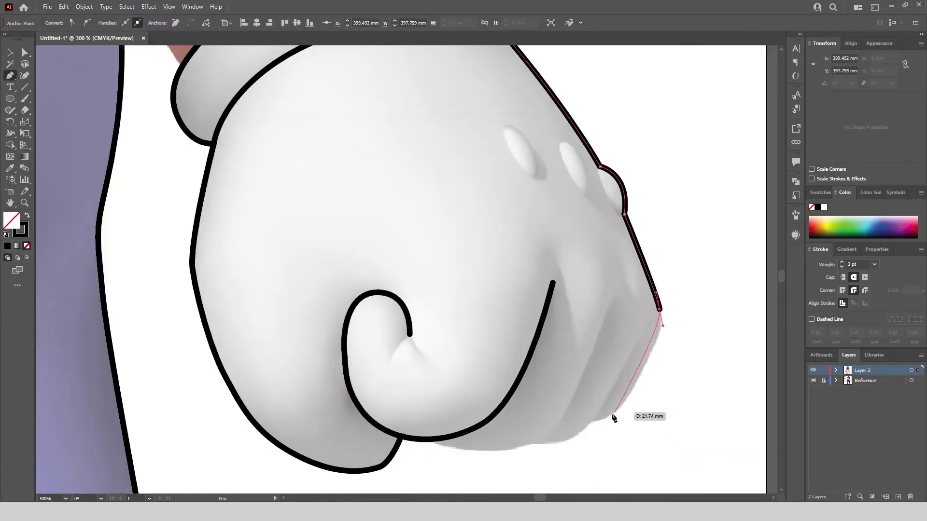
# - Trace the rounded undersides of the right glove's curled fingers, with corners between them, back to the index finger
pyautogui.moveTo(563, 431); pyautogui.dragTo(524, 401)
pyautogui.click(593, 422)
pyautogui.scroll(-1, 593, 422)
pyautogui.scroll(1, 570, 410)
pyautogui.moveTo(464, 402); pyautogui.dragTo(422, 377)
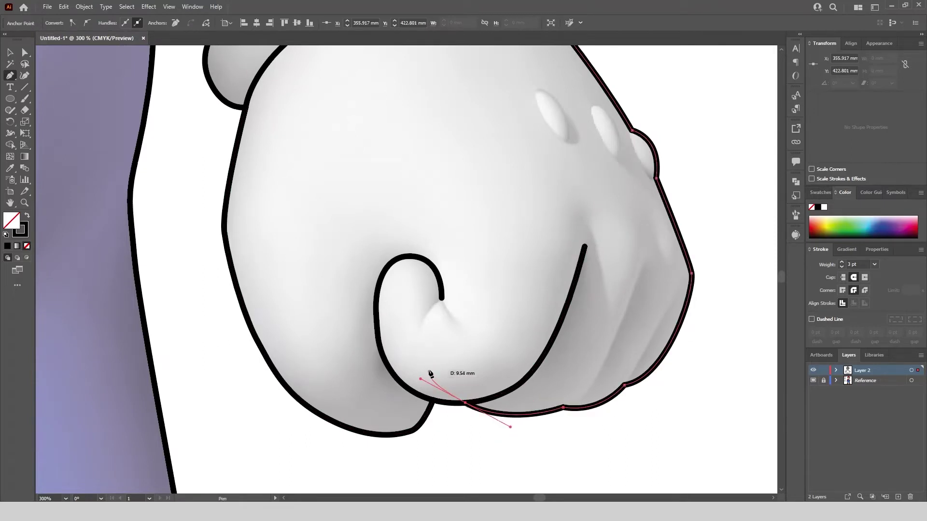
# - Trace the right glove's two outer finger creases down to the corners on the fist's underside
pyautogui.click(646, 265)
pyautogui.moveTo(562, 408); pyautogui.dragTo(520, 424)
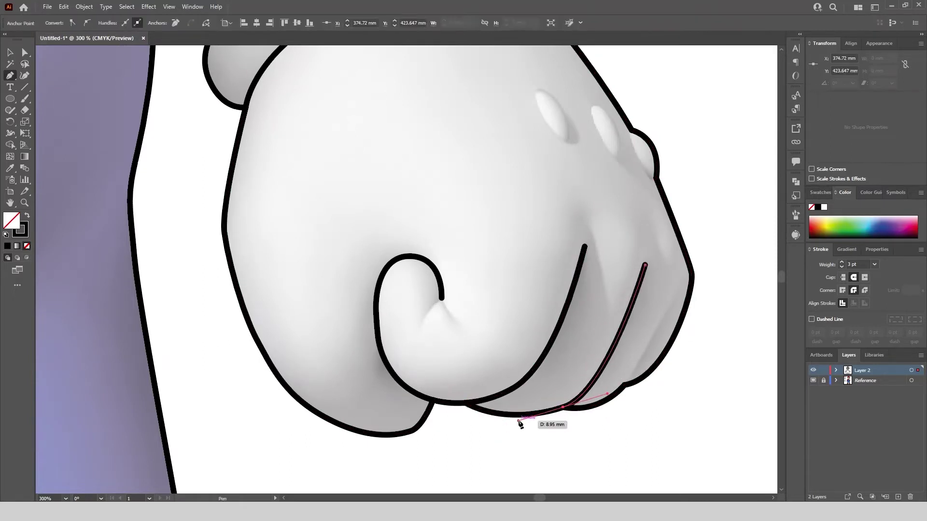
pyautogui.moveTo(626, 385); pyautogui.dragTo(604, 405)
# - Draw two short curved crease lines branching from the end of the right glove's index finger curl
pyautogui.scroll(2, 414, 316)
pyautogui.click(431, 330)
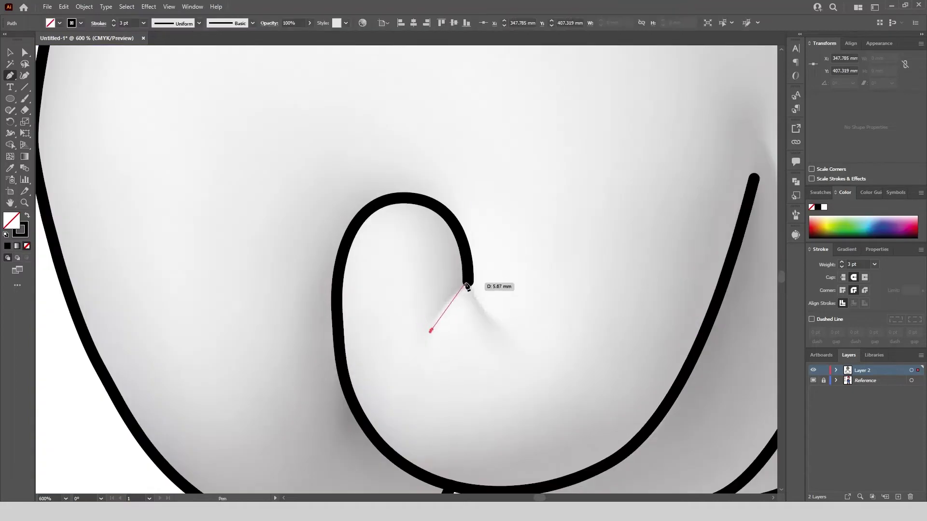
pyautogui.moveTo(468, 281)
pyautogui.mouseDown()
pyautogui.moveTo(499, 259)
pyautogui.moveTo(467, 251)
pyautogui.mouseUp()
pyautogui.keyDown('ctrl'); pyautogui.click(489, 318); pyautogui.keyUp('ctrl')
pyautogui.click(491, 318)
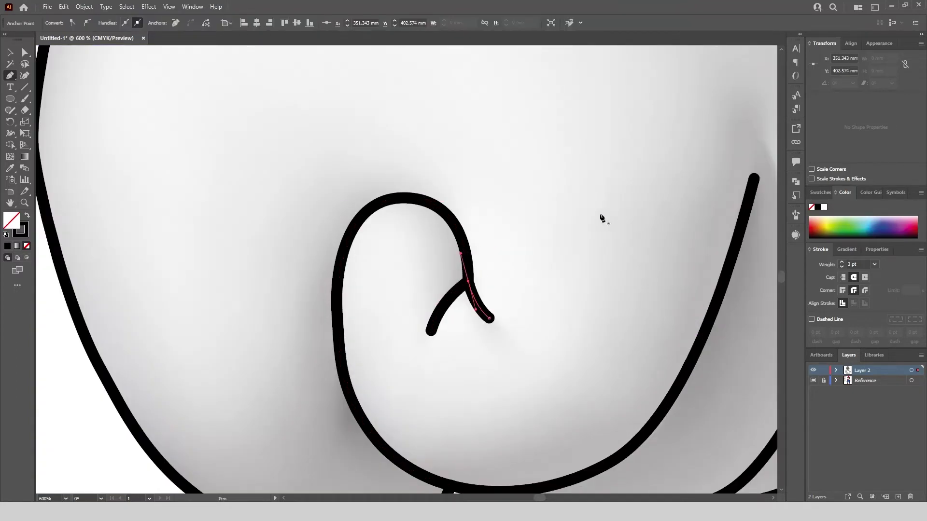
# - Add the matching pair of short creases at the end of the left glove's index finger curl
pyautogui.scroll(-6, 540, 289)
pyautogui.scroll(6, 191, 284)
pyautogui.click(314, 349)
pyautogui.moveTo(349, 307); pyautogui.dragTo(319, 297)
pyautogui.click(390, 360)
# - Deselect the creases, hide the Reference layer to check the line art on its own, and show it again
pyautogui.scroll(-6, 325, 300)
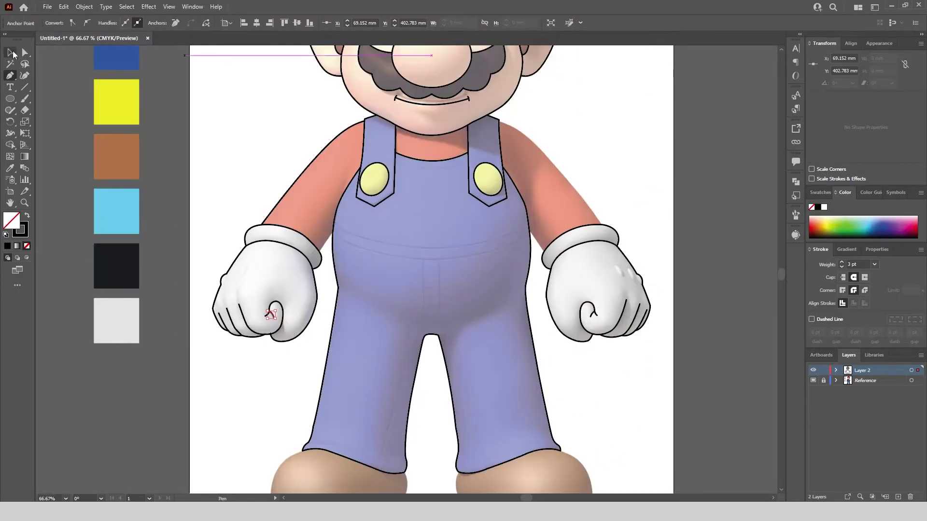
pyautogui.click(13, 54)
pyautogui.click(164, 113)
pyautogui.scroll(-1, 241, 144)
pyautogui.click(813, 380)
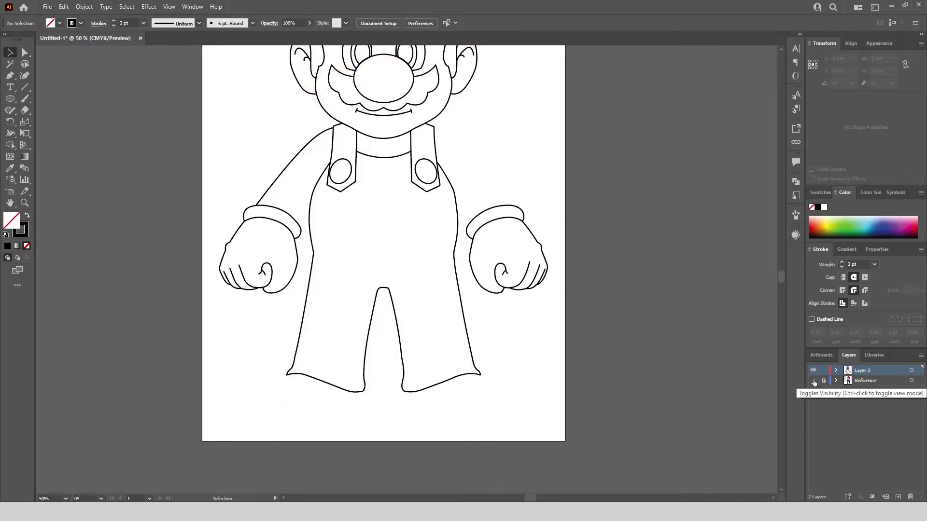
pyautogui.click(812, 381)
# - Trace the underside of the left arm from the glove cuff up to the edge of the overalls
pyautogui.scroll(6, 331, 219)
pyautogui.press('p')
pyautogui.click(250, 291)
pyautogui.click(327, 180)
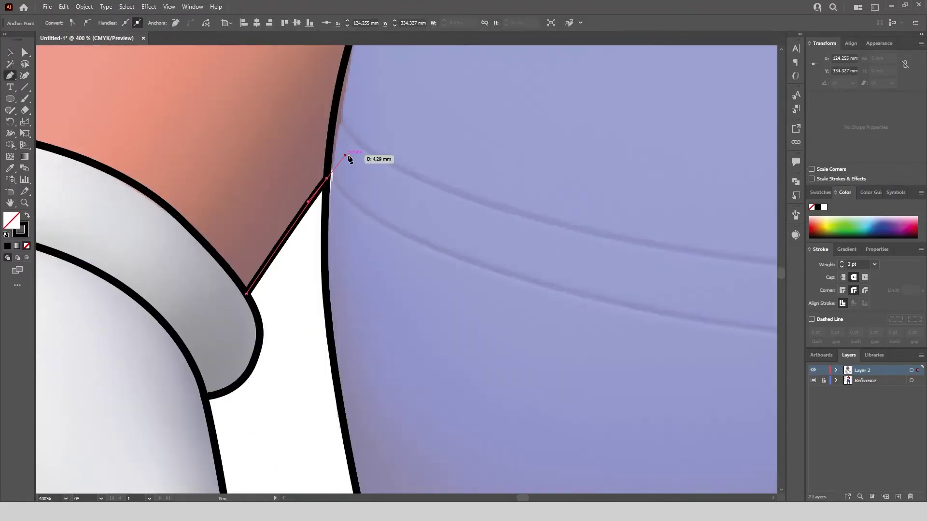
pyautogui.scroll(-5, 350, 160)
pyautogui.scroll(4, 570, 188)
pyautogui.press('Escape')
# - Trace the underside of the right arm from the edge of the overalls down to the glove cuff
pyautogui.click(578, 135)
pyautogui.moveTo(645, 229); pyautogui.dragTo(656, 250)
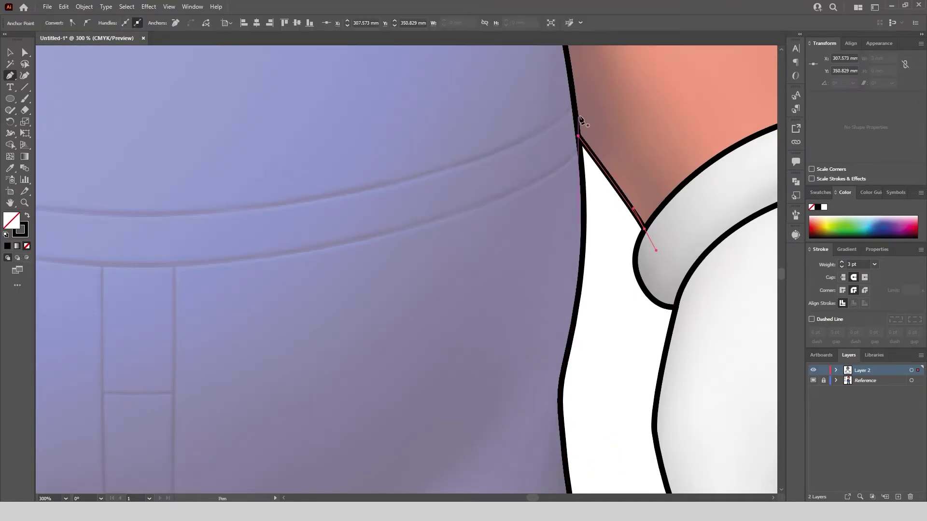
pyautogui.scroll(-4, 579, 124)
pyautogui.scroll(4, 342, 349)
pyautogui.press('Escape')
# - Trace the left shoe's rounded outer side from the trouser hem down to its lower edge
pyautogui.click(386, 247)
pyautogui.moveTo(386, 248); pyautogui.dragTo(436, 170)
pyautogui.moveTo(302, 311); pyautogui.dragTo(281, 420)
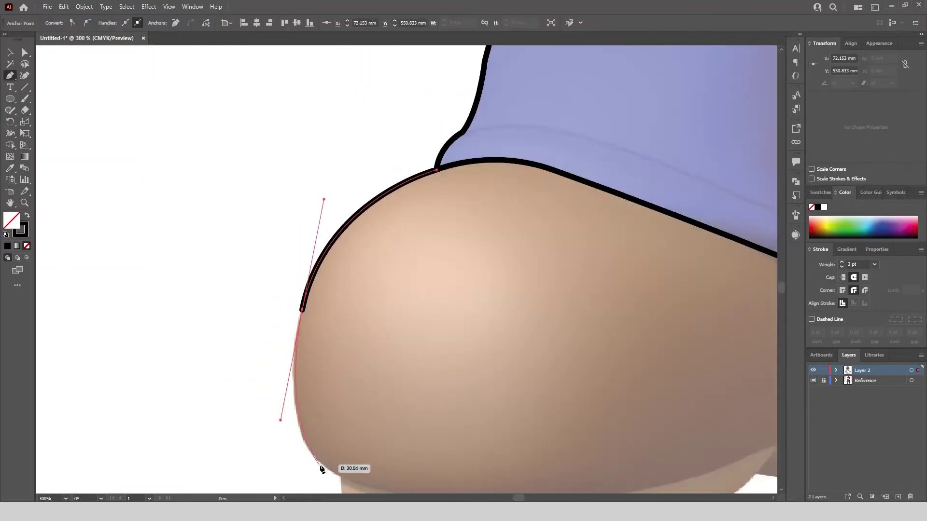
pyautogui.moveTo(370, 490); pyautogui.dragTo(372, 490)
# - Continue the left shoe's outline along its lower edge and up the inner side to the trouser hem
pyautogui.scroll(-3, 375, 437)
pyautogui.scroll(3, 411, 434)
pyautogui.moveTo(576, 403); pyautogui.dragTo(576, 403)
pyautogui.moveTo(697, 345); pyautogui.dragTo(729, 335)
pyautogui.scroll(-2, 724, 336)
pyautogui.scroll(2, 479, 343)
pyautogui.moveTo(479, 377); pyautogui.dragTo(495, 364)
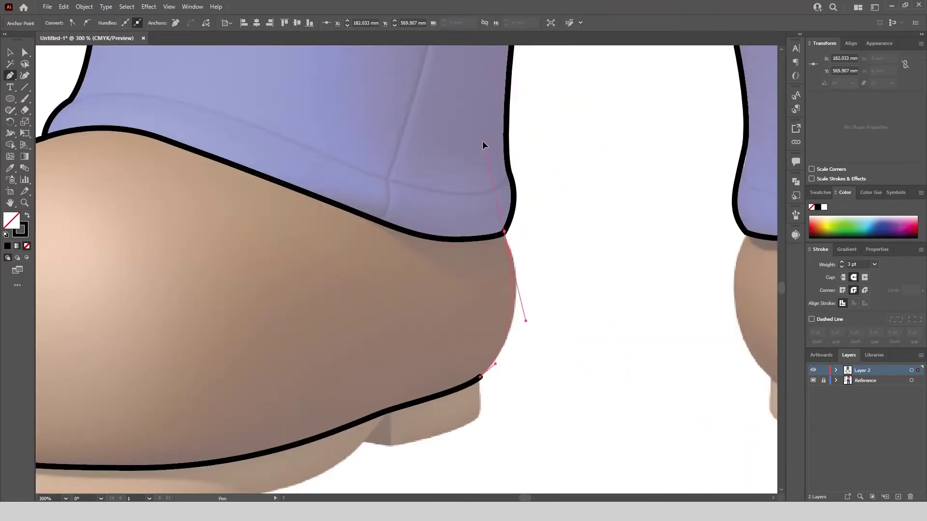
pyautogui.moveTo(471, 148); pyautogui.dragTo(471, 149)
pyautogui.press('Escape')
# - Trace the right shoe's inner side from the trouser hem down and along its lower edge above the sole
pyautogui.scroll(-3, 374, 218)
pyautogui.scroll(5, 512, 227)
pyautogui.click(423, 199)
pyautogui.scroll(-3, 417, 189)
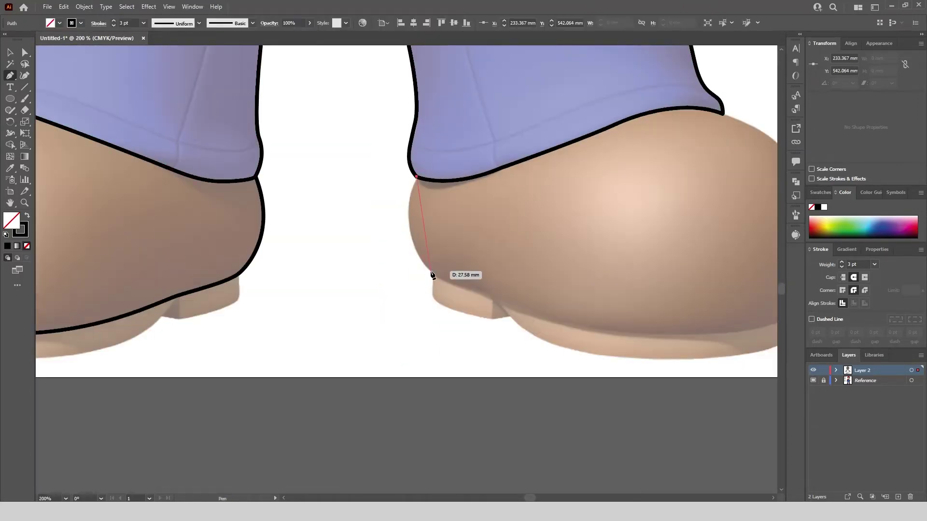
pyautogui.moveTo(475, 318); pyautogui.dragTo(475, 317)
pyautogui.click(432, 273)
pyautogui.scroll(2, 445, 283)
pyautogui.moveTo(554, 317); pyautogui.dragTo(554, 317)
pyautogui.scroll(-1, 554, 317)
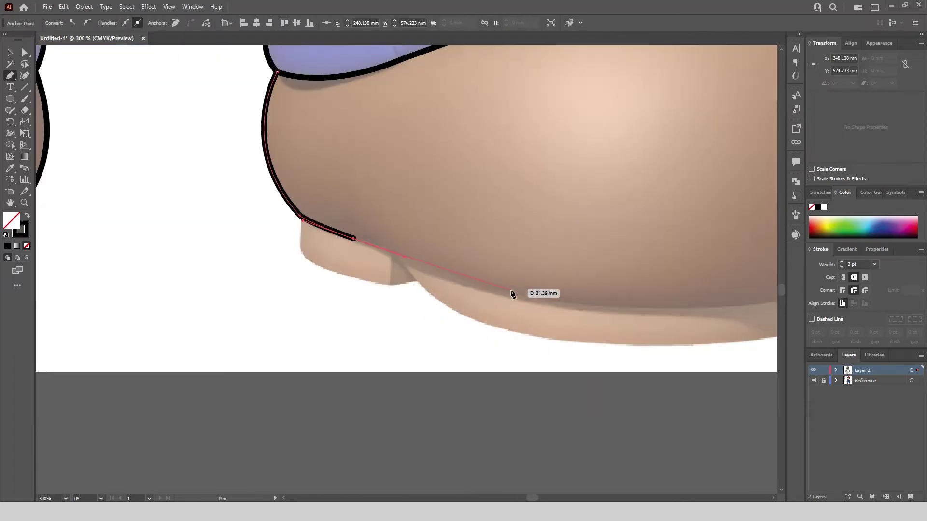
pyautogui.moveTo(612, 318); pyautogui.dragTo(612, 317)
# - Complete the right shoe's outline around its rounded outer side up to the trouser hem and deselect it
pyautogui.hscroll(5, 497, 291)
pyautogui.moveTo(595, 245); pyautogui.dragTo(539, 111)
pyautogui.click(515, 276)
pyautogui.scroll(2, 516, 278)
pyautogui.moveTo(426, 80); pyautogui.dragTo(392, 71)
pyautogui.click(25, 52)
pyautogui.scroll(-2, 544, 246)
pyautogui.click(323, 356)
# - Trace the left shoe's sole from its short outer edge along the curved bottom to the notch before the heel
pyautogui.click(10, 75)
pyautogui.scroll(-1, 431, 191)
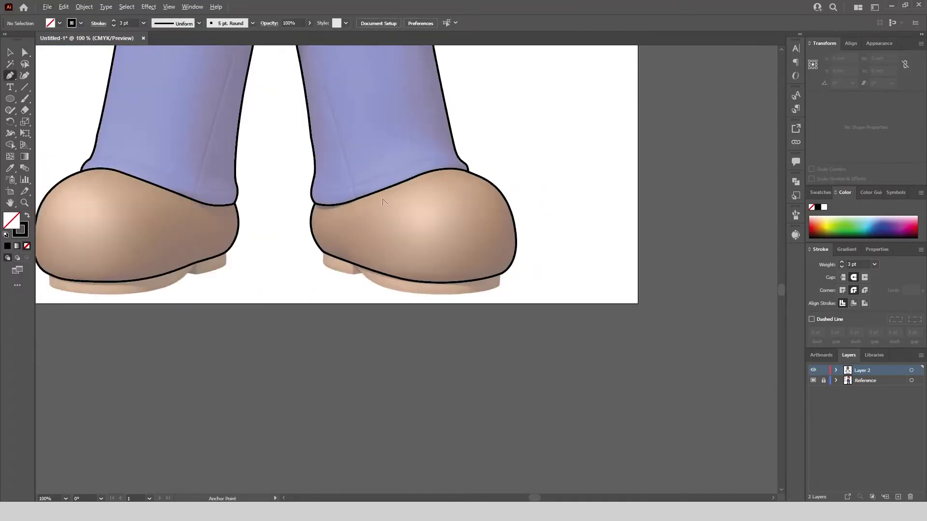
pyautogui.moveTo(137, 270); pyautogui.dragTo(429, 267)
pyautogui.scroll(3, 429, 267)
pyautogui.scroll(2, 164, 314)
pyautogui.click(170, 258)
pyautogui.click(176, 331)
pyautogui.scroll(-2, 176, 331)
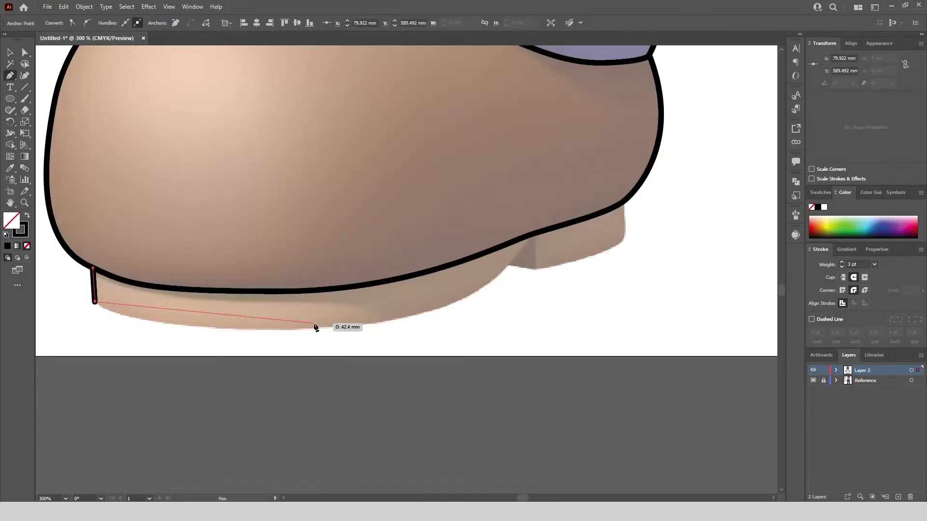
pyautogui.moveTo(472, 317); pyautogui.dragTo(475, 314)
# - Continue the left sole line along the bottom of the heel and straight up to the shoe
pyautogui.click(534, 268)
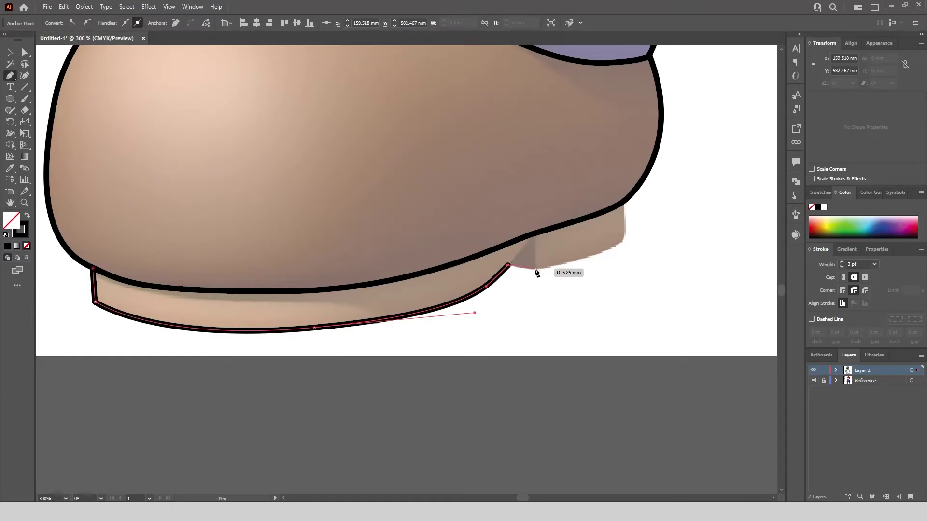
pyautogui.scroll(1, 536, 268)
pyautogui.moveTo(555, 268); pyautogui.dragTo(599, 240)
pyautogui.click(555, 268)
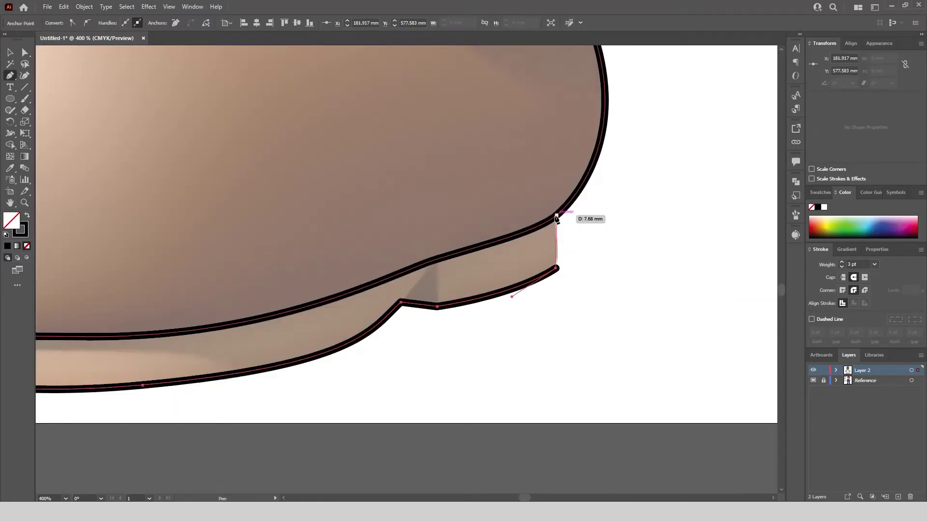
pyautogui.click(557, 216)
# - Round the lower back corner of the left shoe's heel and deselect the path
pyautogui.click(25, 52)
pyautogui.click(556, 268)
pyautogui.scroll(4, 555, 267)
pyautogui.moveTo(551, 269); pyautogui.dragTo(602, 264)
pyautogui.click(591, 290)
pyautogui.scroll(-7, 574, 282)
# - Trace the right shoe's heel from its straight inner edge along the curved bottom to the notch before the sole
pyautogui.click(10, 75)
pyautogui.scroll(-1, 155, 205)
pyautogui.scroll(5, 537, 260)
pyautogui.click(500, 186)
pyautogui.click(501, 260)
pyautogui.scroll(-2, 417, 257)
pyautogui.scroll(2, 597, 320)
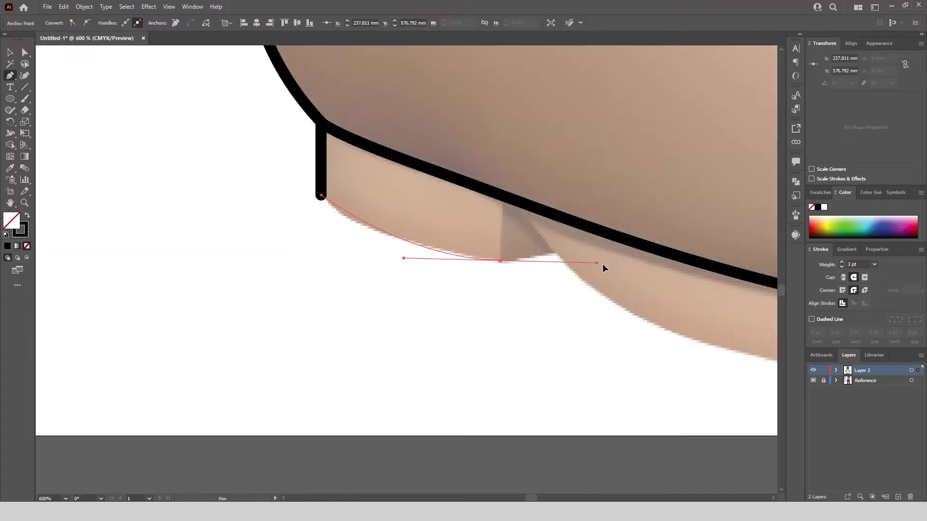
pyautogui.moveTo(653, 280); pyautogui.dragTo(651, 281)
pyautogui.click(553, 251)
# - Continue the right shoe's line along the curved sole bottom and up its short outer edge to the shoe
pyautogui.scroll(-3, 554, 254)
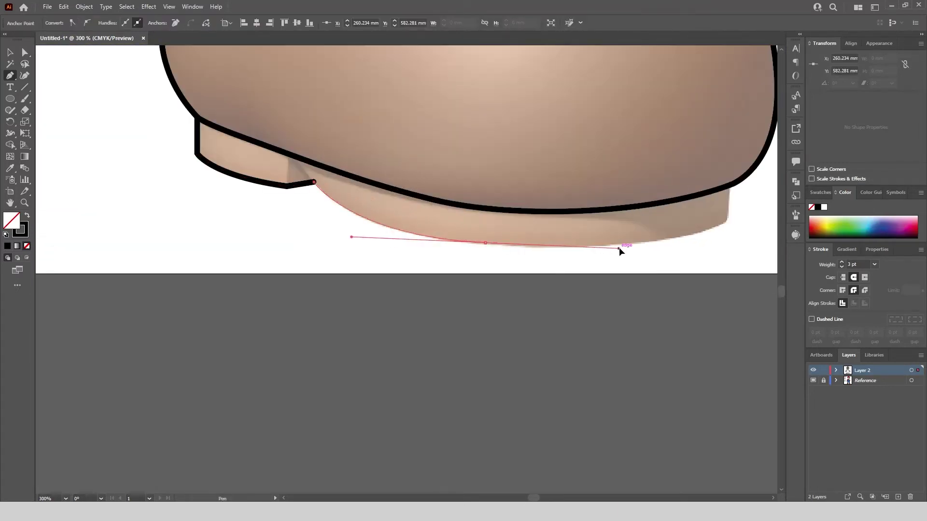
pyautogui.moveTo(618, 249); pyautogui.dragTo(621, 248)
pyautogui.moveTo(727, 220); pyautogui.dragTo(549, 193)
pyautogui.click(488, 220)
pyautogui.scroll(1, 490, 202)
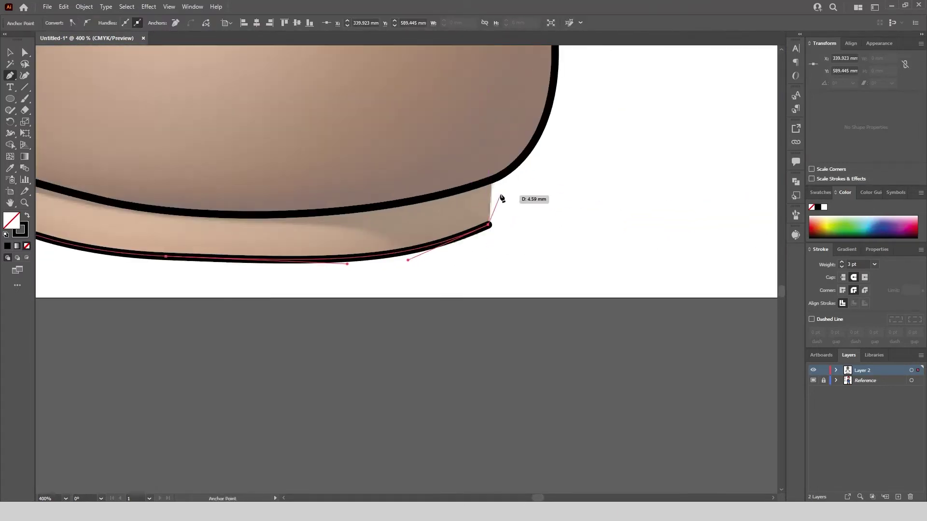
pyautogui.click(491, 181)
# - Round the lower outer corner of the right shoe's sole
pyautogui.press('a')
pyautogui.scroll(2, 503, 238)
pyautogui.click(470, 211)
pyautogui.moveTo(463, 206); pyautogui.dragTo(453, 202)
pyautogui.click(623, 287)
# - Round the lower inner corner of the right shoe's heel and deselect the path
pyautogui.scroll(-4, 632, 294)
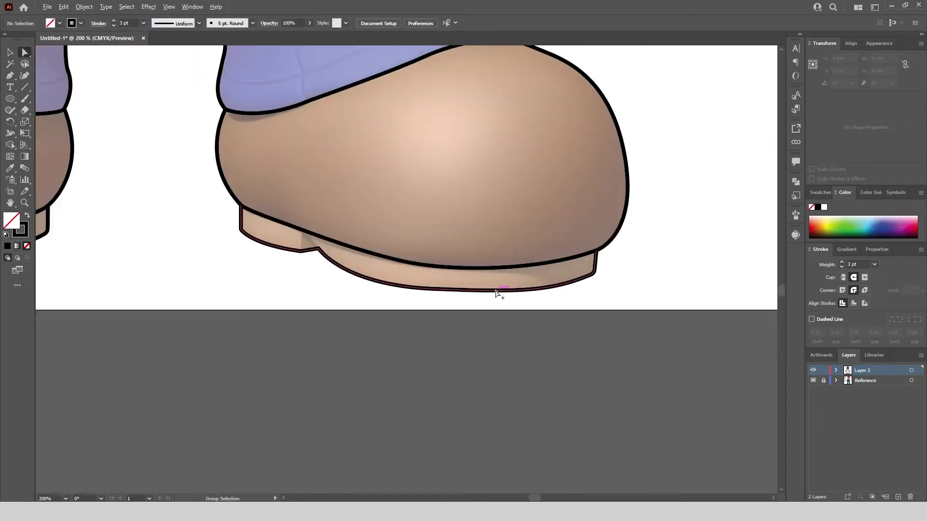
pyautogui.scroll(5, 223, 227)
pyautogui.click(334, 254)
pyautogui.moveTo(345, 248); pyautogui.dragTo(388, 232)
pyautogui.click(437, 320)
# - Hide the Reference layer and inspect the whole figure's line art for missing outlines
pyautogui.scroll(-8, 437, 321)
pyautogui.press('v')
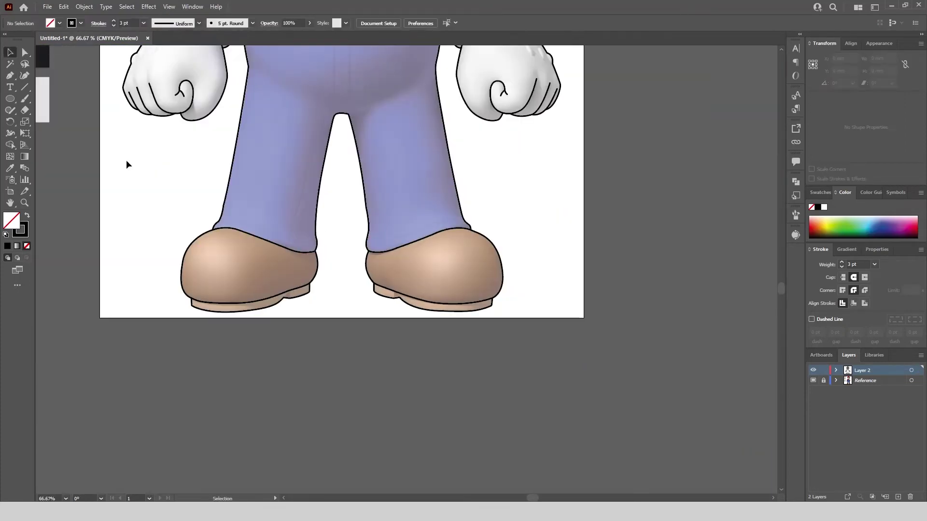
pyautogui.scroll(-1, 317, 181)
pyautogui.scroll(12, 340, 175)
pyautogui.click(813, 380)
pyautogui.scroll(-1, 552, 349)
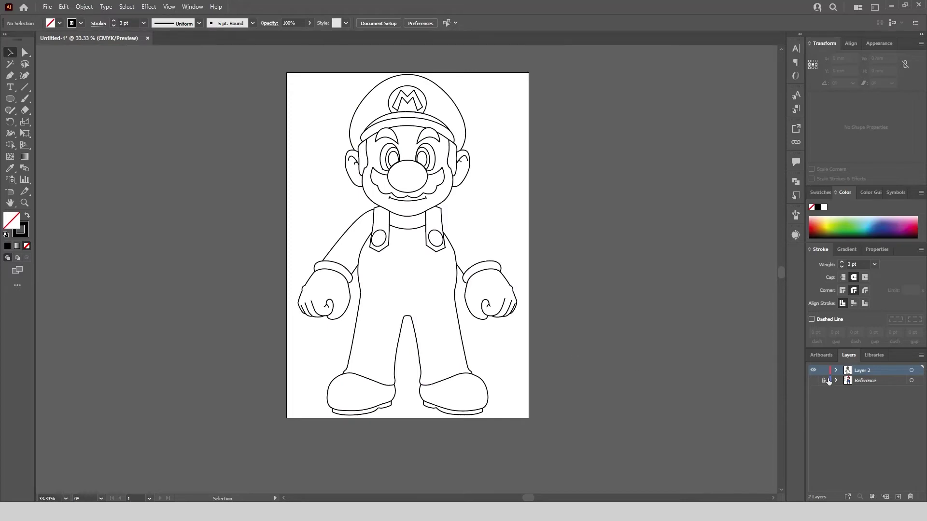
pyautogui.hotkey('ctrl', 'shift', 'w')
# - Trace the right arm's upper edge from the overall strap over the shoulder down to the glove cuff
pyautogui.scroll(4, 453, 215)
pyautogui.click(407, 169)
pyautogui.scroll(1, 464, 203)
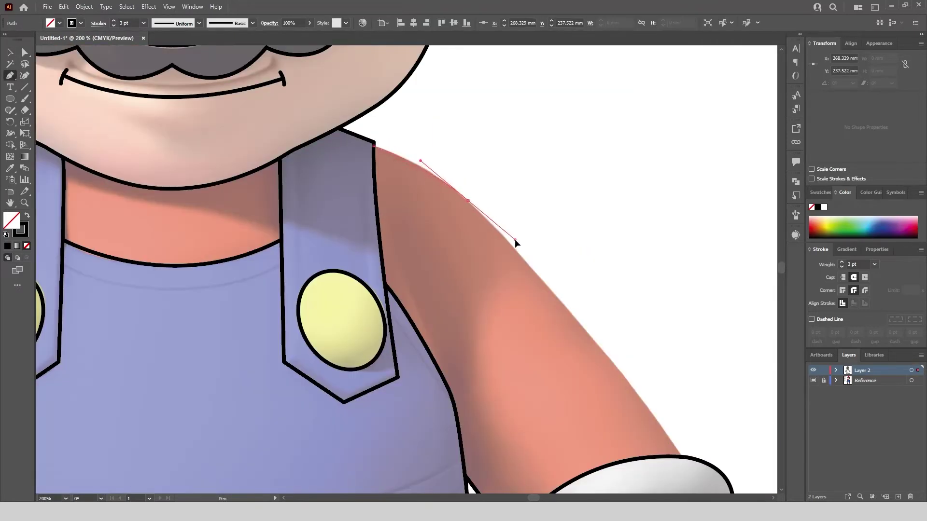
pyautogui.scroll(-2, 514, 239)
pyautogui.scroll(-1, 618, 372)
pyautogui.moveTo(620, 373); pyautogui.dragTo(637, 399)
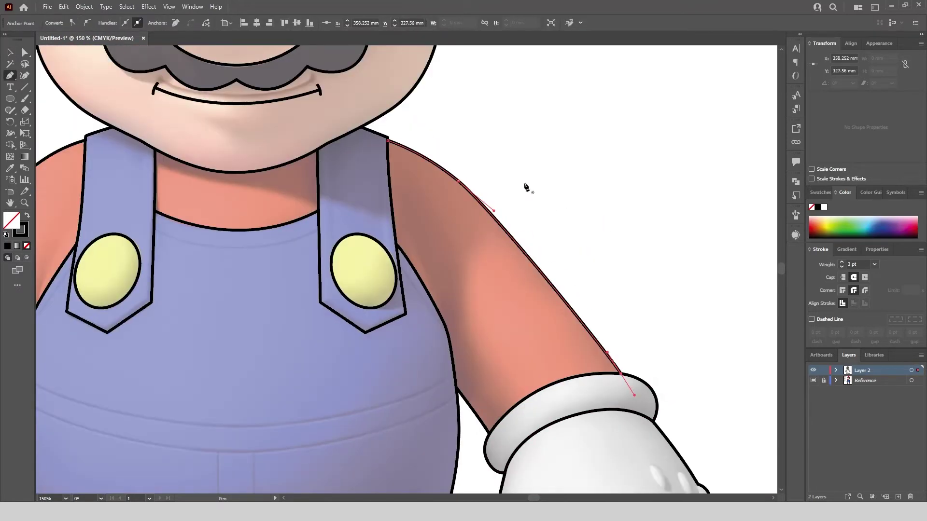
pyautogui.scroll(-2, 512, 179)
# - Draw a 3.21 by 10.048 mm ellipse rotated to 334.2° on the left glove's innermost knuckle mark and copy it onto the middle mark
pyautogui.scroll(7, 173, 308)
pyautogui.moveTo(365, 164)
pyautogui.mouseDown()
pyautogui.moveTo(397, 303)
pyautogui.moveTo(372, 306)
pyautogui.mouseUp()
pyautogui.press('v')
pyautogui.moveTo(369, 208); pyautogui.dragTo(340, 213)
pyautogui.scroll(-1, 359, 254)
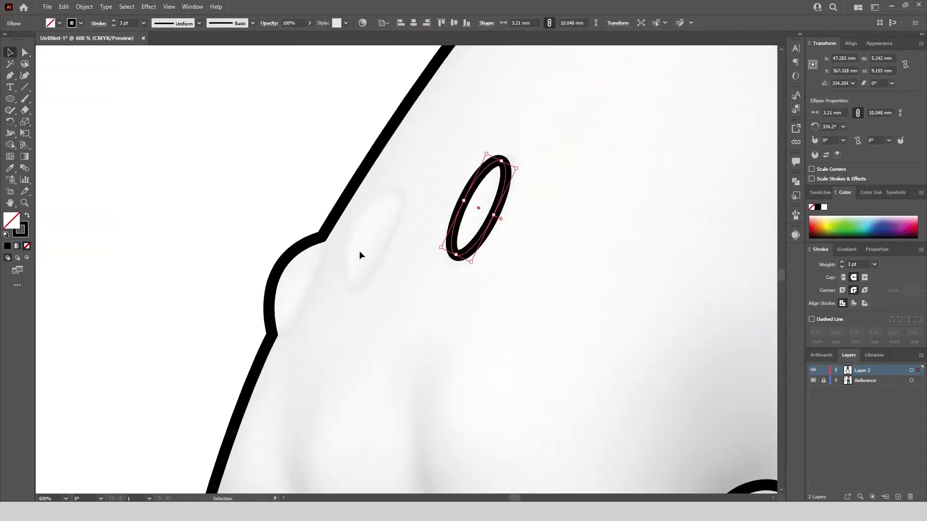
pyautogui.moveTo(475, 190); pyautogui.dragTo(370, 219)
# - Draw a curve across the base of the left glove's outer knuckle bump and deselect it
pyautogui.press('p')
pyautogui.click(272, 334)
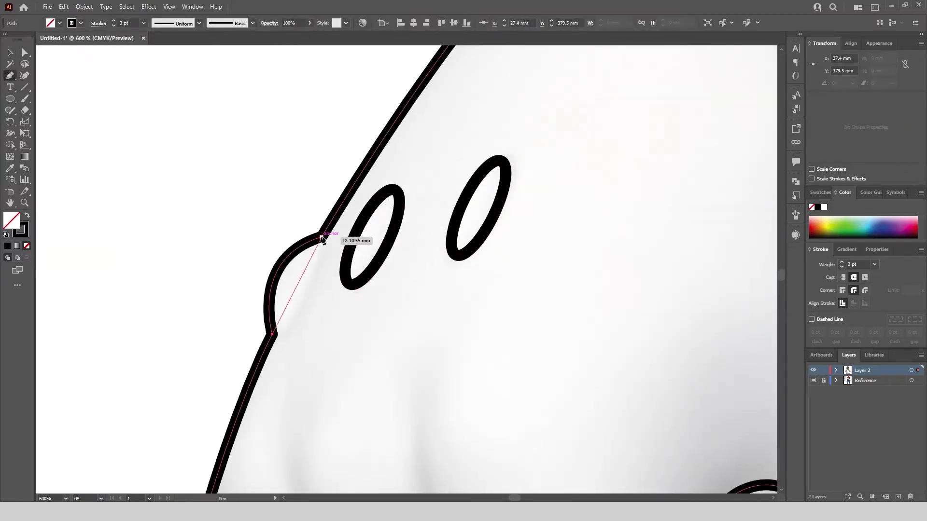
pyautogui.moveTo(321, 237); pyautogui.dragTo(331, 164)
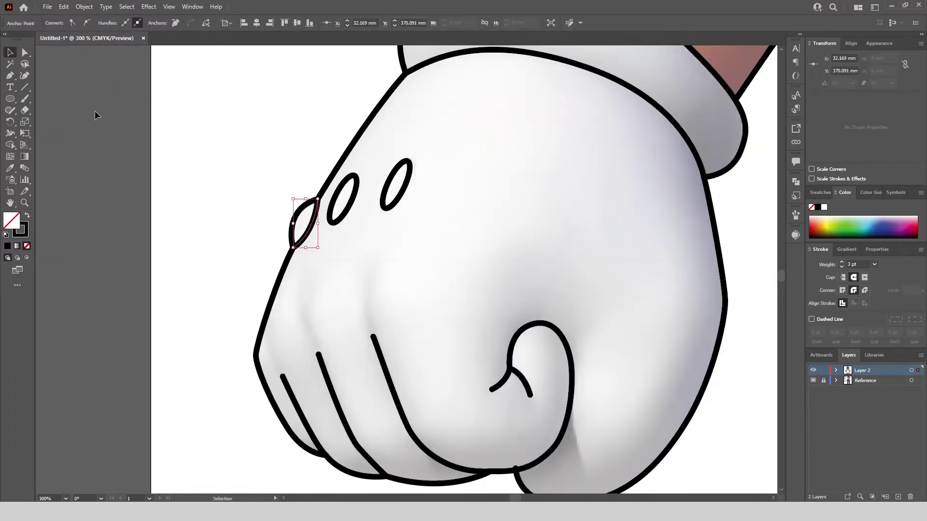
pyautogui.scroll(-4, 95, 111)
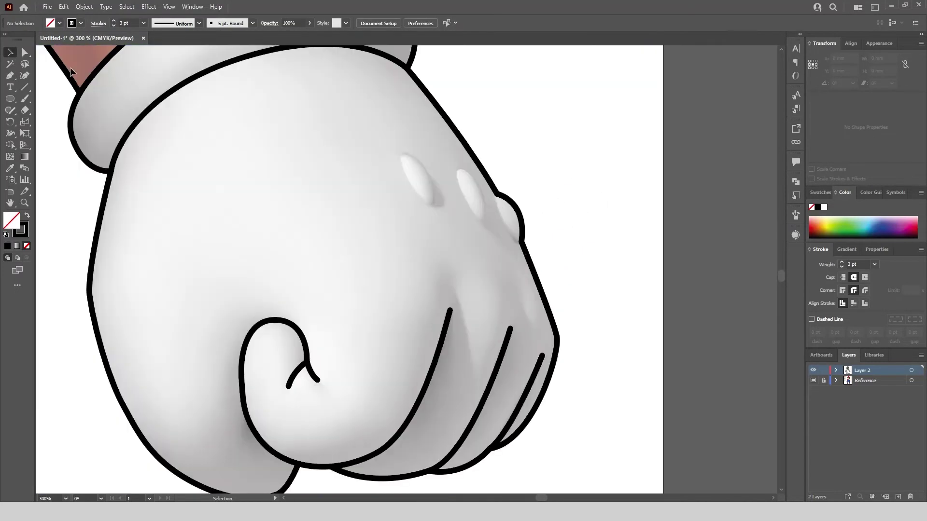
# - Copy the left glove's knuckle ellipse onto the right glove's two inner knuckle marks, rotated to about 28.4°
pyautogui.scroll(-4, 449, 167)
pyautogui.scroll(1, 132, 164)
pyautogui.scroll(-1, 65, 179)
pyautogui.click(47, 174)
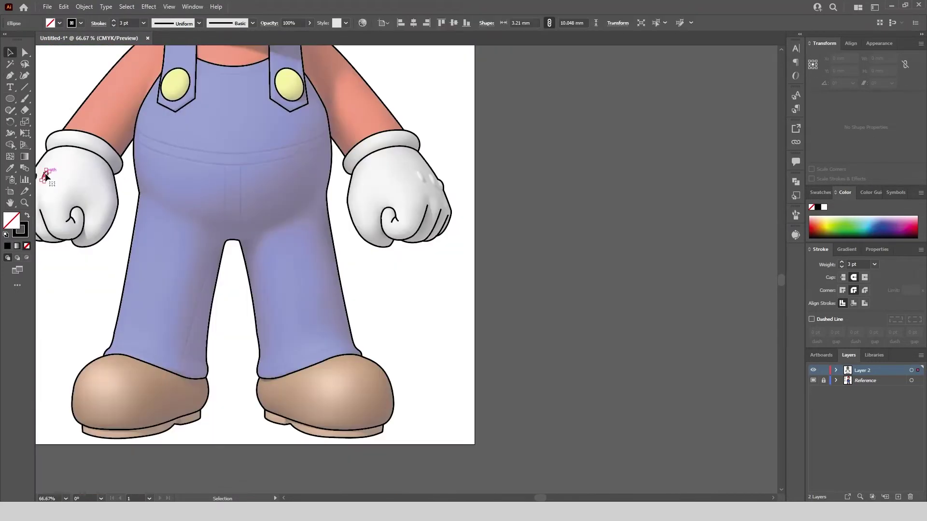
pyautogui.scroll(2, 47, 175)
pyautogui.moveTo(48, 177); pyautogui.dragTo(698, 170)
pyautogui.hotkey('ctrl', '-')
pyautogui.moveTo(111, 256); pyautogui.dragTo(731, 366)
pyautogui.scroll(2, 604, 313)
pyautogui.scroll(1, 724, 369)
pyautogui.moveTo(652, 370); pyautogui.dragTo(645, 378)
# - Draw a curve across the base of the right glove's outer knuckle bump and deselect it
pyautogui.press('p')
pyautogui.scroll(-2, 181, 96)
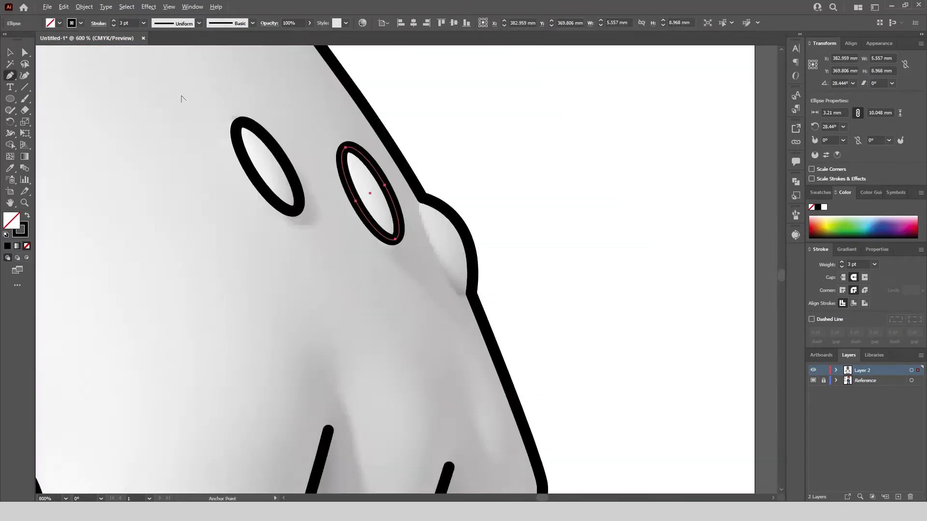
pyautogui.scroll(1, 420, 199)
pyautogui.click(424, 199)
pyautogui.moveTo(488, 325); pyautogui.dragTo(571, 387)
pyautogui.scroll(-3, 541, 280)
pyautogui.press('v')
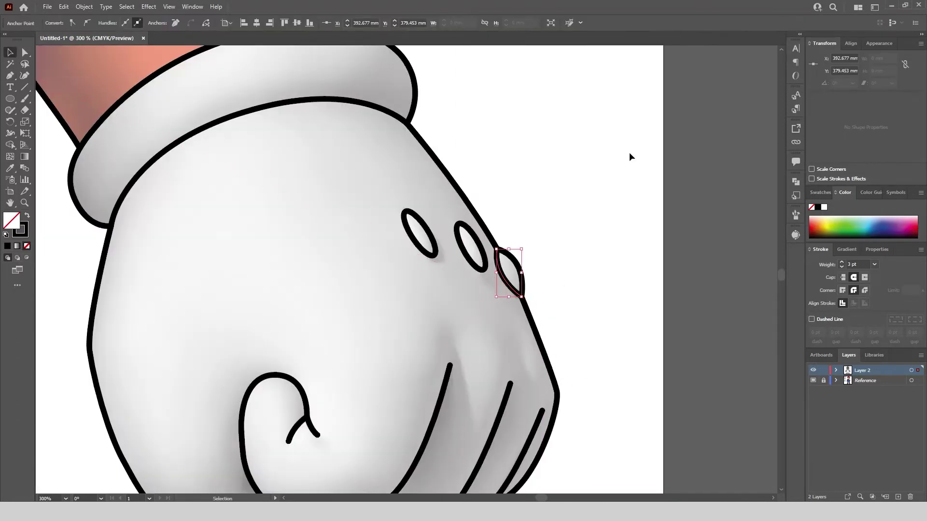
pyautogui.click(629, 156)
# - Hide the Reference layer to check the complete line art and turn it back on
pyautogui.scroll(-6, 610, 263)
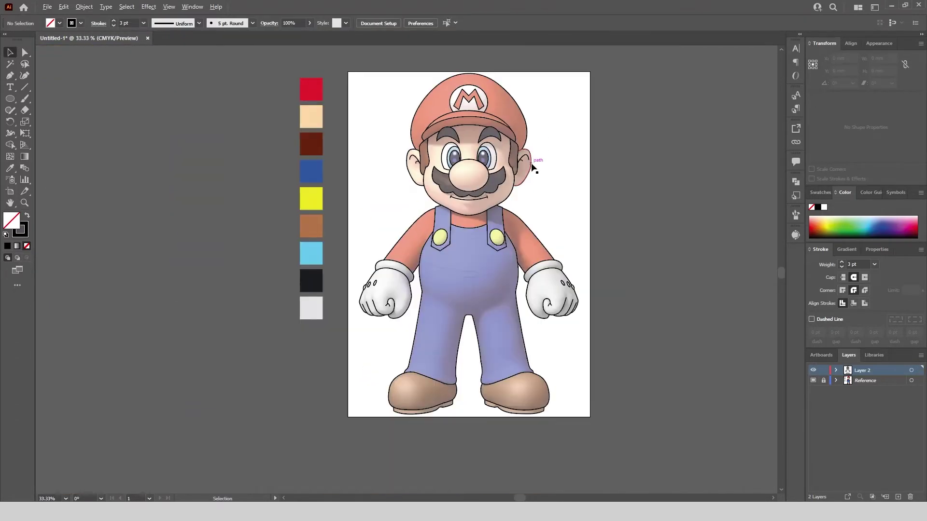
pyautogui.click(814, 380)
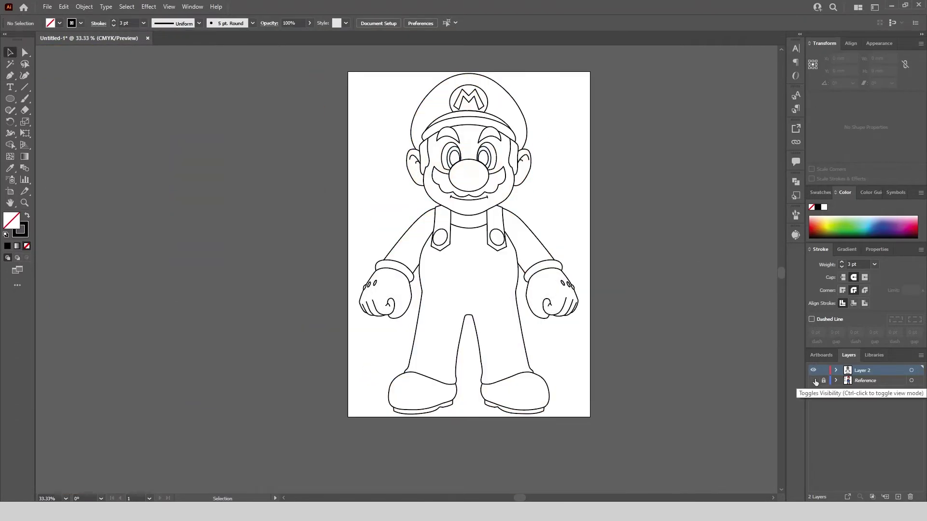
pyautogui.click(814, 381)
# - Draw the upper waistband seam as a curve across the overalls with the Pen tool and adjust its middle anchor point
pyautogui.scroll(4, 512, 267)
pyautogui.press('p')
pyautogui.scroll(2, 77, 226)
pyautogui.click(124, 243)
pyautogui.scroll(-2, 172, 268)
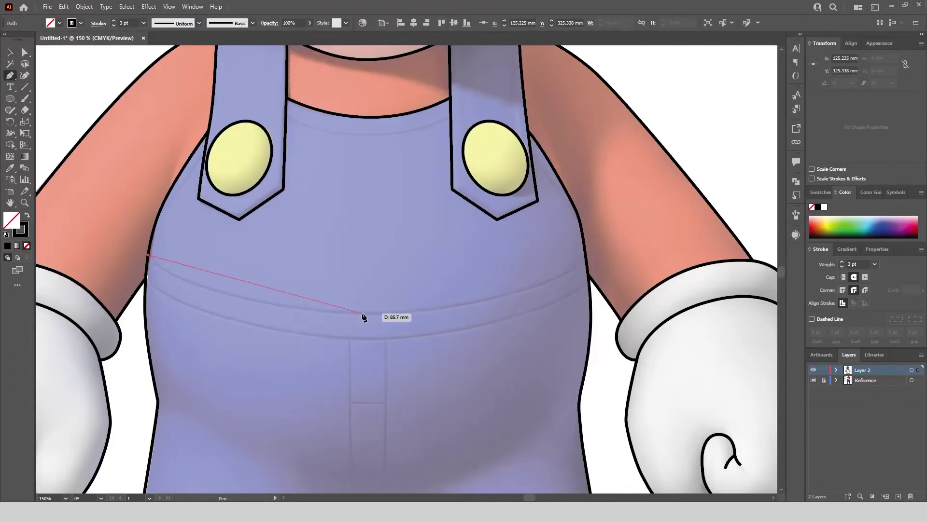
pyautogui.moveTo(516, 314); pyautogui.dragTo(536, 318)
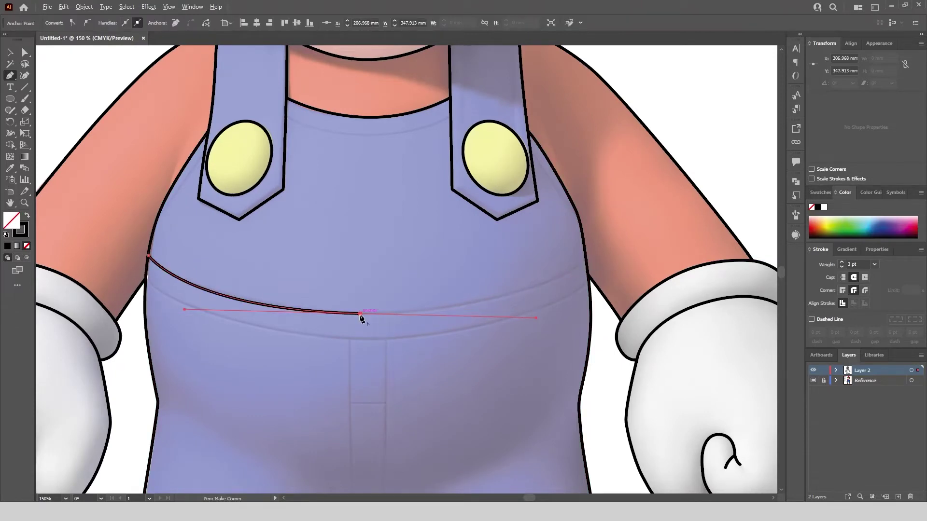
pyautogui.click(26, 54)
pyautogui.scroll(3, 319, 287)
pyautogui.moveTo(431, 363); pyautogui.dragTo(430, 359)
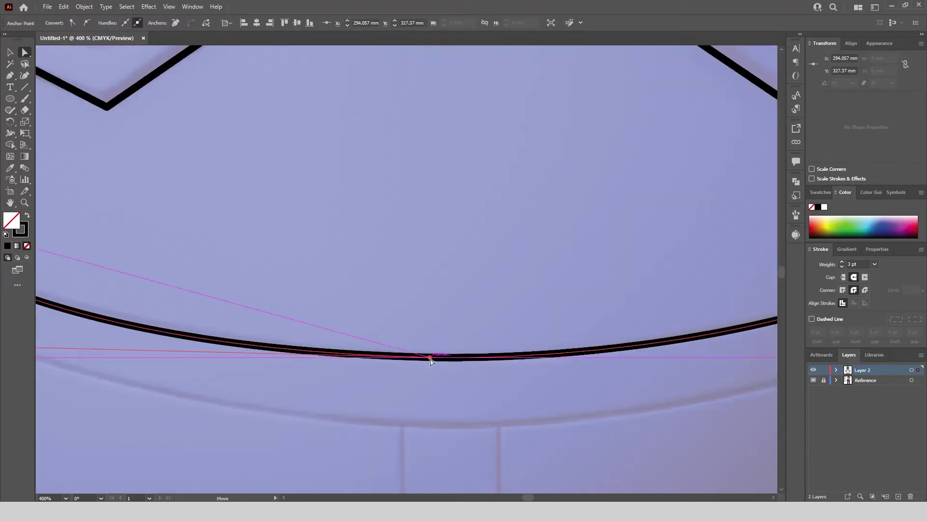
pyautogui.click(406, 295)
pyautogui.scroll(-3, 405, 295)
# - Draw the lower waistband seam as a second curve from side to side of the overalls and deselect it
pyautogui.click(10, 76)
pyautogui.scroll(-1, 442, 201)
pyautogui.scroll(3, 326, 282)
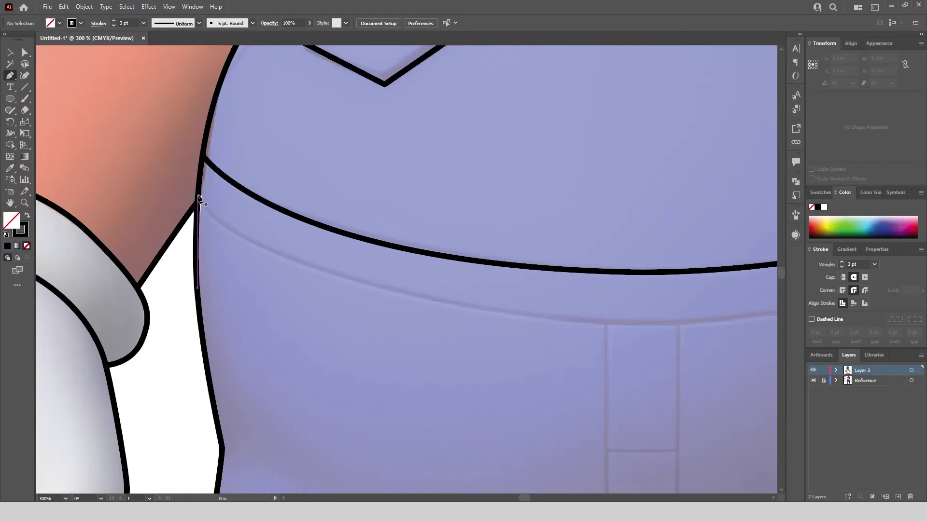
pyautogui.click(198, 199)
pyautogui.scroll(-2, 251, 229)
pyautogui.click(546, 267)
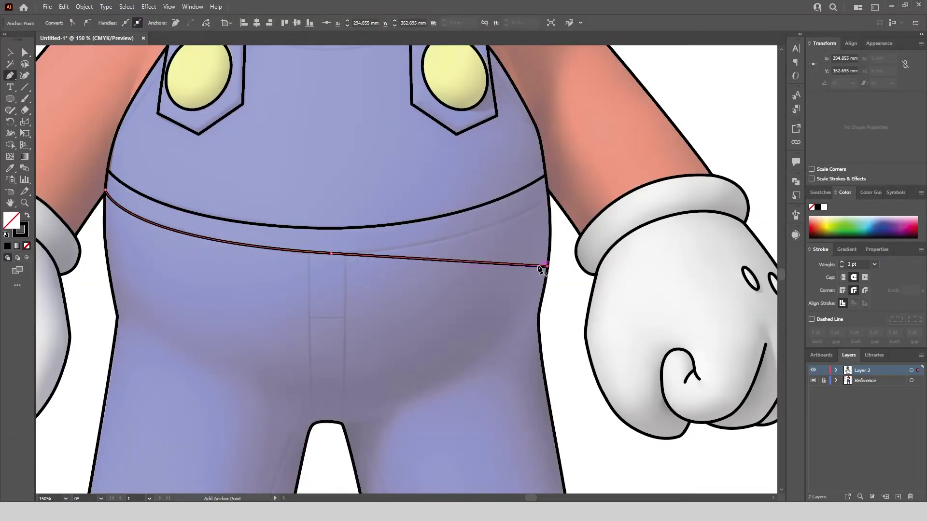
pyautogui.click(332, 253)
pyautogui.scroll(-1, 332, 253)
pyautogui.scroll(2, 485, 205)
pyautogui.scroll(-2, 467, 229)
pyautogui.moveTo(467, 230); pyautogui.dragTo(537, 196)
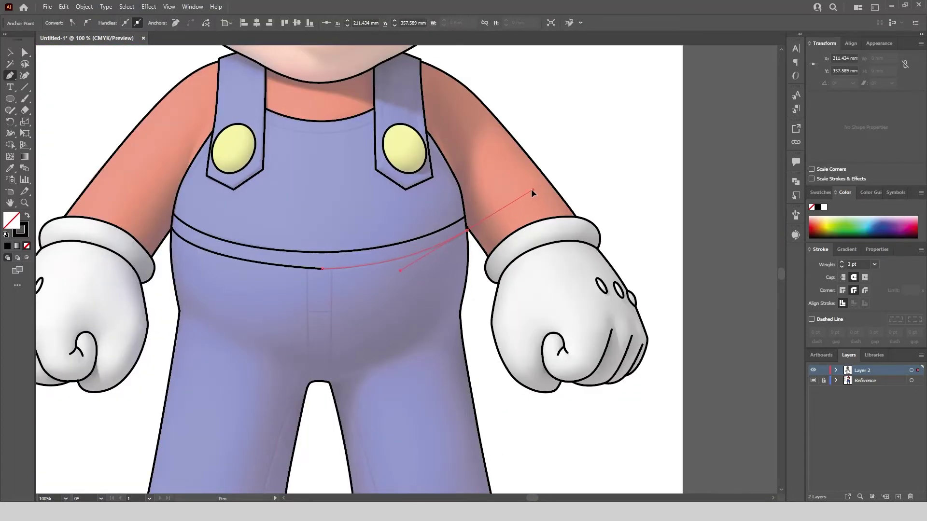
pyautogui.click(24, 52)
pyautogui.scroll(4, 286, 229)
pyautogui.click(389, 280)
pyautogui.scroll(-5, 389, 283)
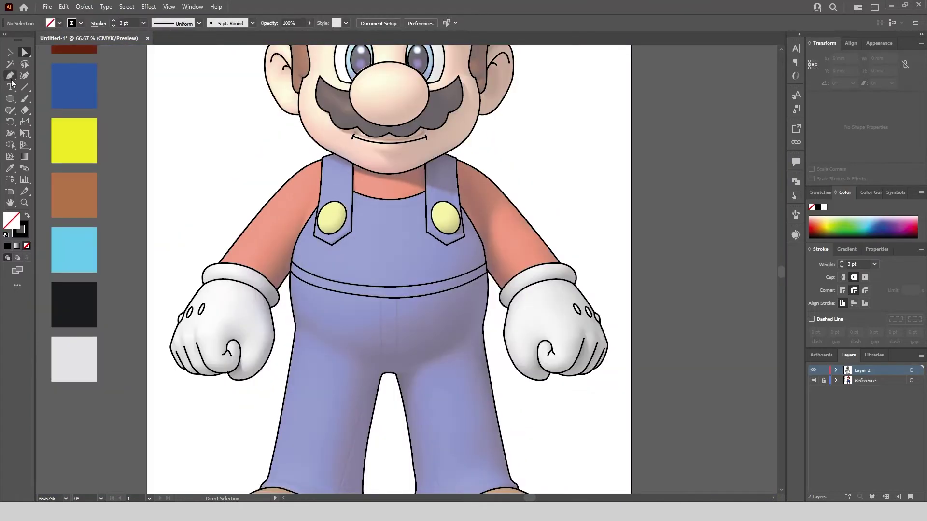
# - Draw the two vertical fly lines from the waistband down to the crotch and check them with the Reference layer hidden
pyautogui.click(10, 76)
pyautogui.scroll(3, 370, 358)
pyautogui.click(415, 169)
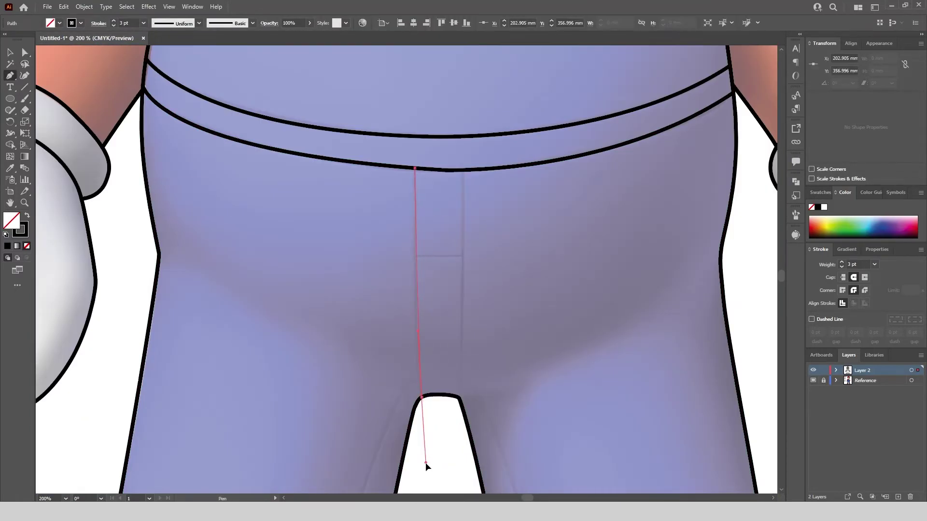
pyautogui.moveTo(425, 462); pyautogui.dragTo(425, 463)
pyautogui.click(462, 170)
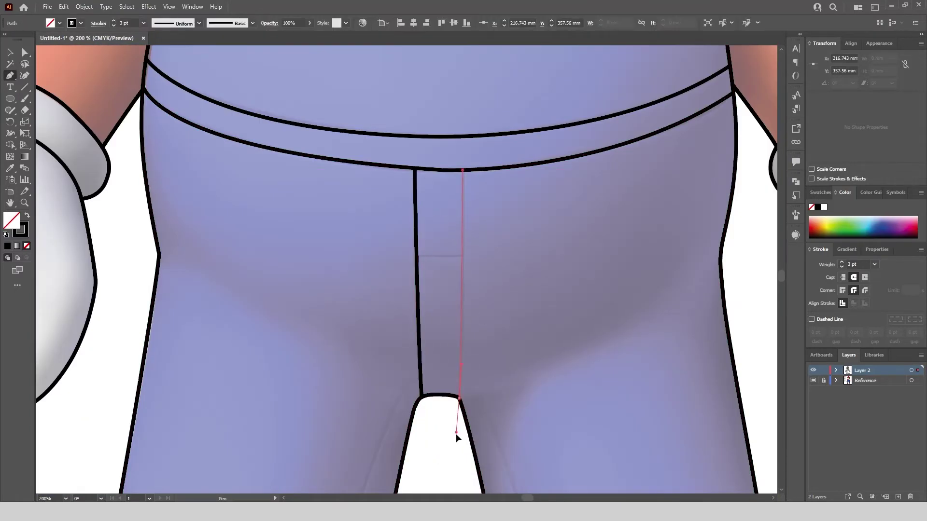
pyautogui.moveTo(455, 434); pyautogui.dragTo(455, 454)
pyautogui.scroll(-3, 443, 328)
pyautogui.click(10, 52)
pyautogui.click(278, 123)
pyautogui.scroll(-1, 278, 123)
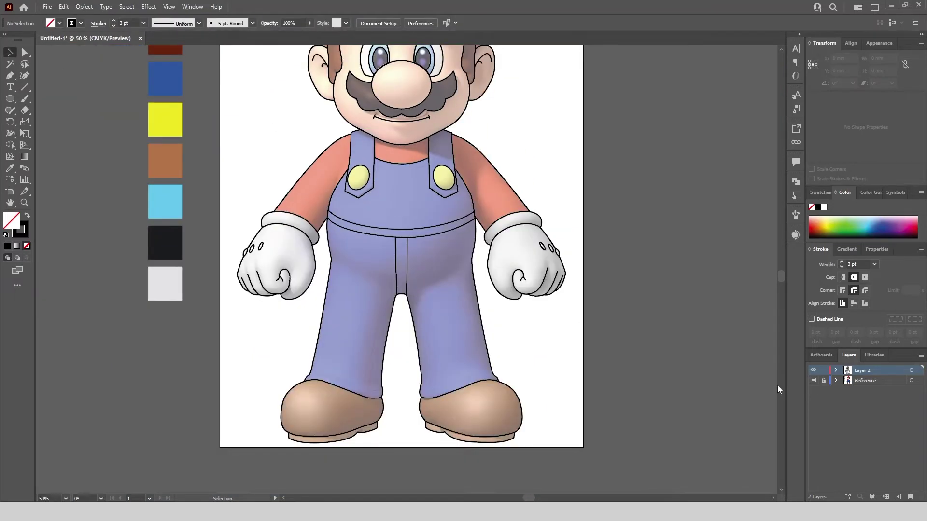
pyautogui.click(813, 380)
pyautogui.click(813, 380)
# - Trace the hem seam of the left trouser leg above the shoe, from the outer to the inner leg edge
pyautogui.scroll(2, 396, 373)
pyautogui.press('p')
pyautogui.scroll(5, 212, 384)
pyautogui.click(237, 370)
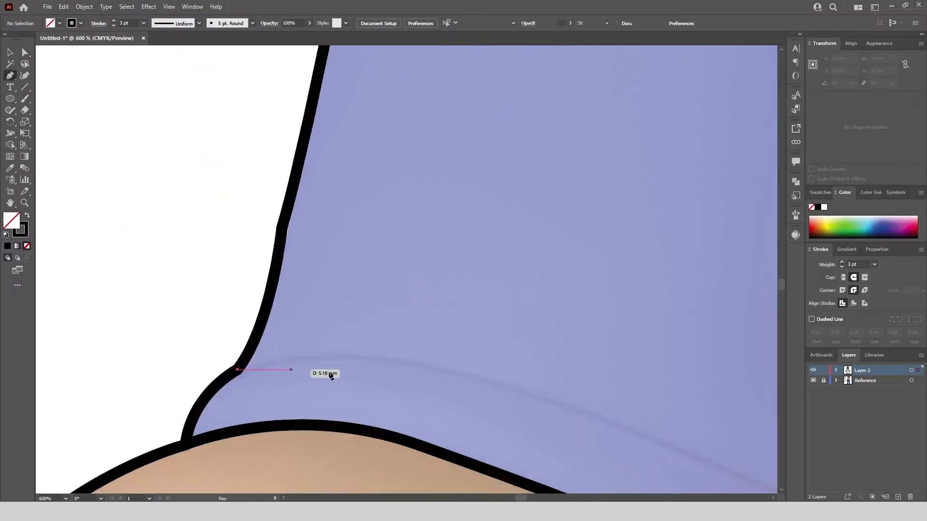
pyautogui.moveTo(581, 417); pyautogui.dragTo(598, 417)
pyautogui.scroll(-1, 599, 417)
pyautogui.moveTo(599, 417); pyautogui.dragTo(251, 251)
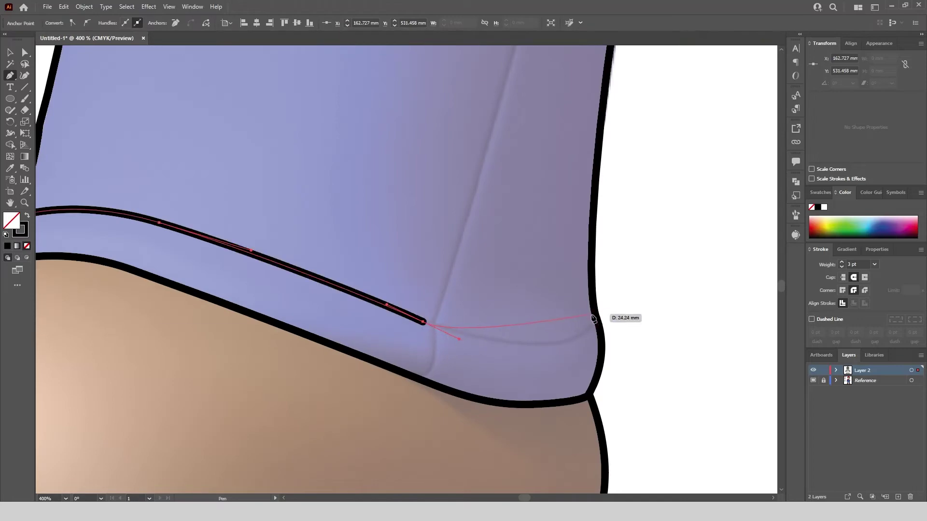
# - Trace the left leg's inner seam from the bottom of the hem up to the left fly line
pyautogui.click(423, 381)
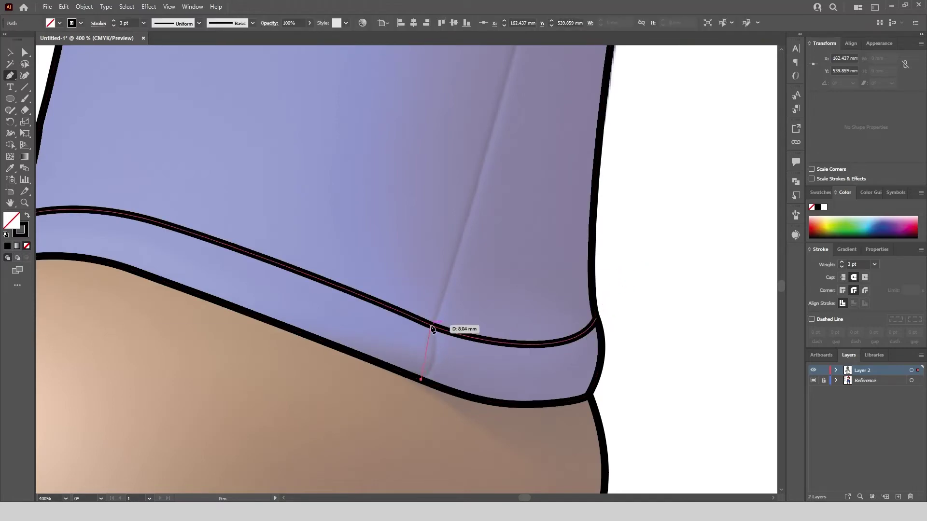
pyautogui.moveTo(432, 325); pyautogui.dragTo(414, 284)
pyautogui.click(432, 325)
pyautogui.scroll(-1, 432, 328)
pyautogui.moveTo(511, 62); pyautogui.dragTo(391, 360)
pyautogui.scroll(-2, 419, 282)
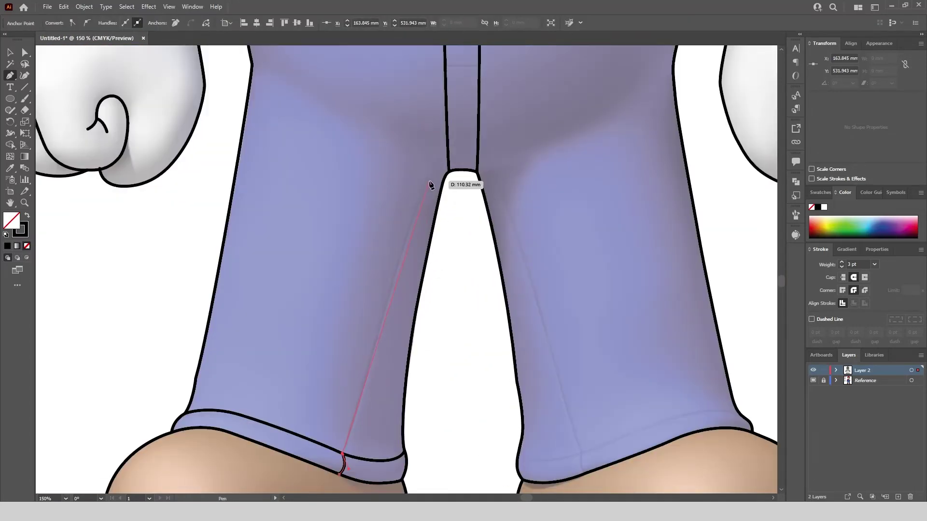
pyautogui.scroll(2, 432, 167)
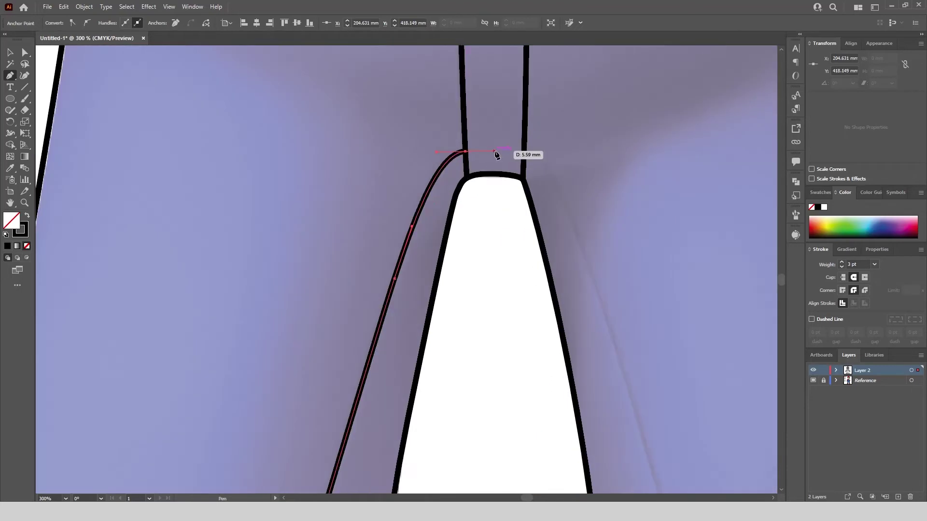
# - Trace the right leg's inner seam from the right fly line down to the bottom of the hem
pyautogui.click(527, 152)
pyautogui.scroll(-4, 566, 217)
pyautogui.moveTo(566, 215); pyautogui.dragTo(559, 312)
pyautogui.scroll(3, 564, 219)
pyautogui.scroll(-1, 533, 222)
pyautogui.scroll(3, 559, 311)
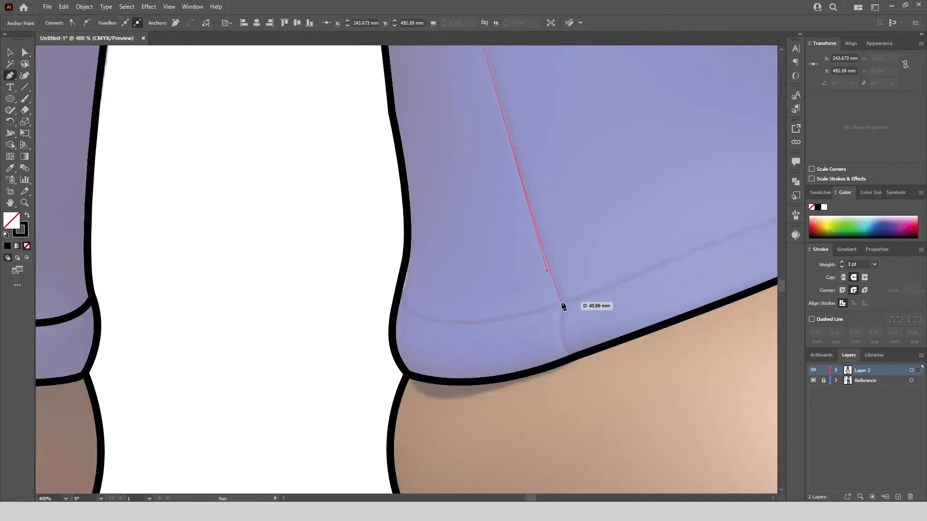
pyautogui.click(562, 324)
# - Trace the right trouser leg's hem seam from the inner to the outer leg edge and deselect it
pyautogui.click(400, 287)
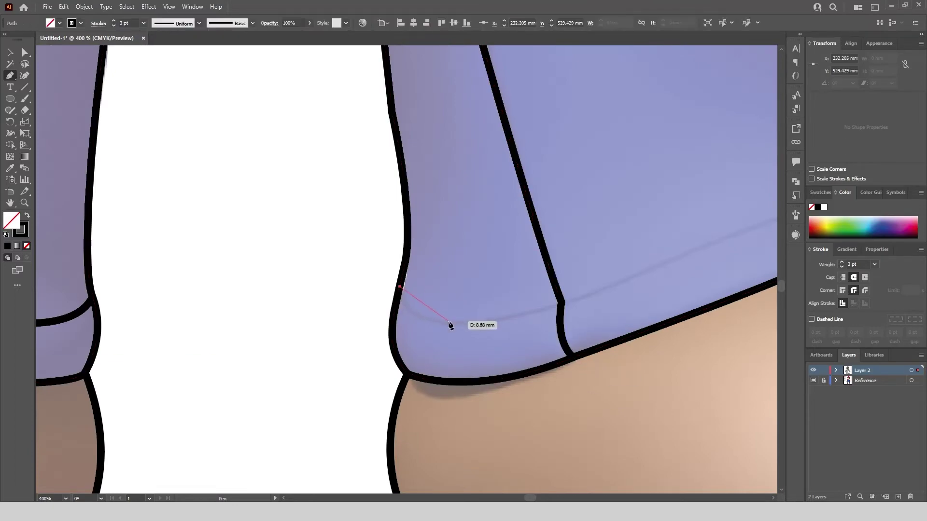
pyautogui.moveTo(449, 321); pyautogui.dragTo(502, 321)
pyautogui.moveTo(635, 271); pyautogui.dragTo(647, 271)
pyautogui.moveTo(734, 232); pyautogui.dragTo(488, 313)
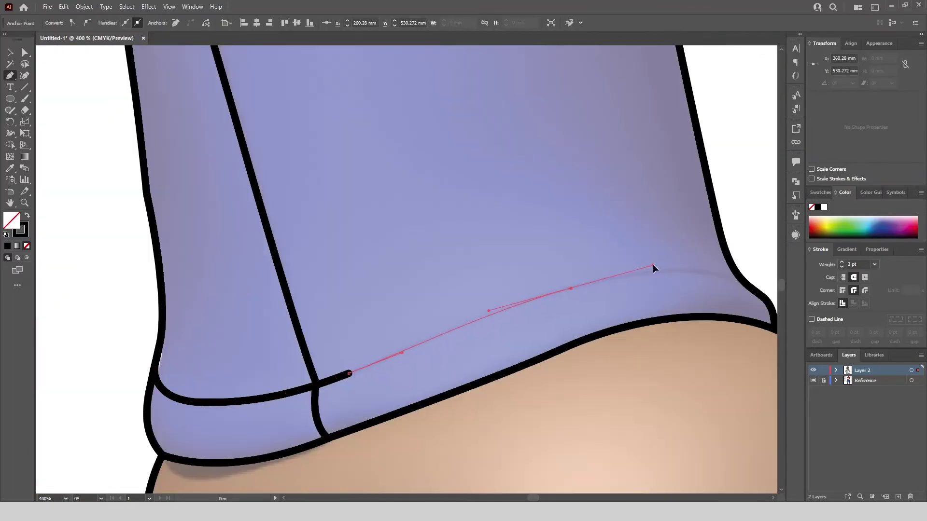
pyautogui.moveTo(652, 266); pyautogui.dragTo(654, 265)
pyautogui.hscroll(5, 579, 275)
pyautogui.scroll(-4, 567, 231)
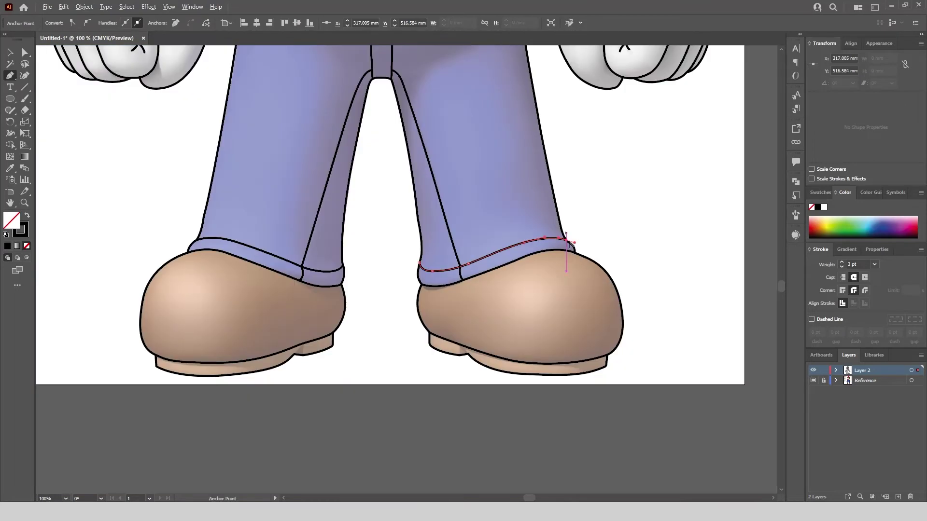
pyautogui.click(102, 212)
# - Check the complete line art with the Reference layer hidden and turn the layer back on
pyautogui.scroll(-4, 360, 265)
pyautogui.scroll(2, 356, 274)
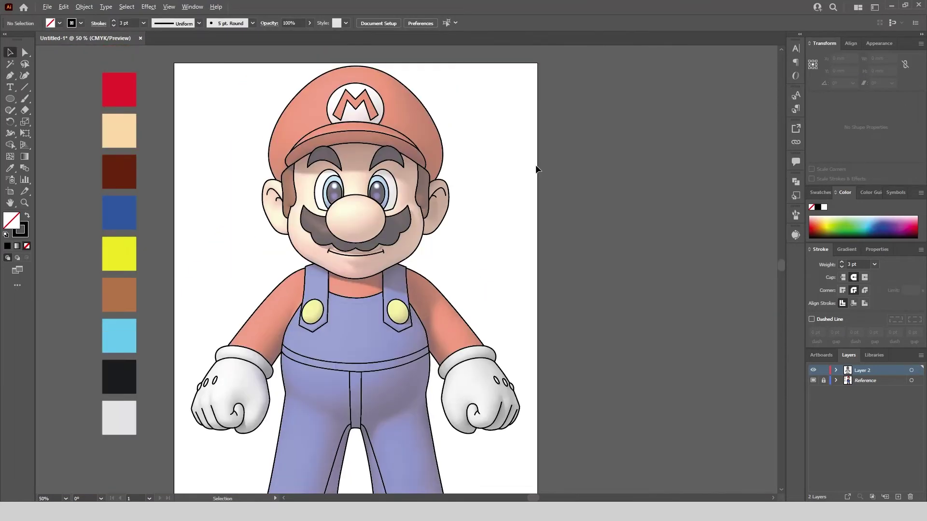
pyautogui.scroll(-1, 536, 169)
pyautogui.click(813, 381)
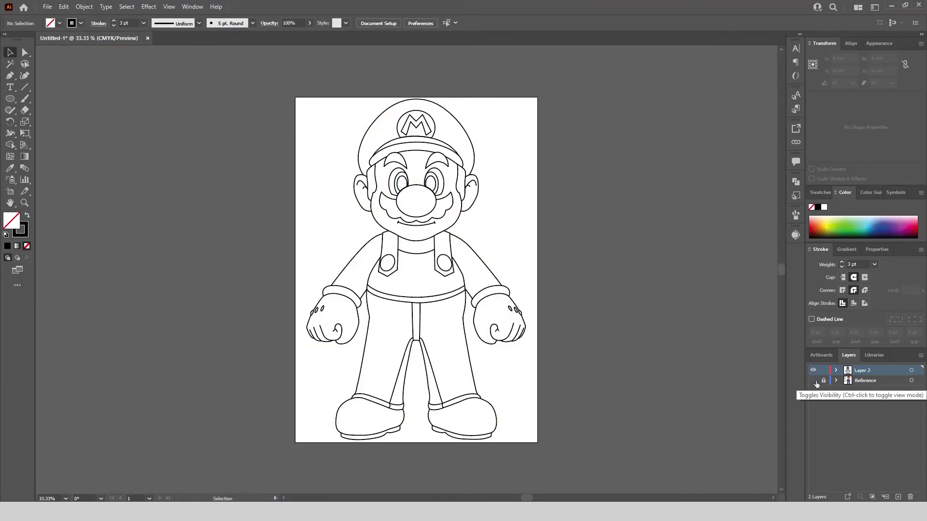
pyautogui.click(813, 381)
# - Select every line-art path that matches the cap outline and convert the strokes to outlined shapes
pyautogui.scroll(3, 405, 119)
pyautogui.click(399, 68)
pyautogui.click(126, 7)
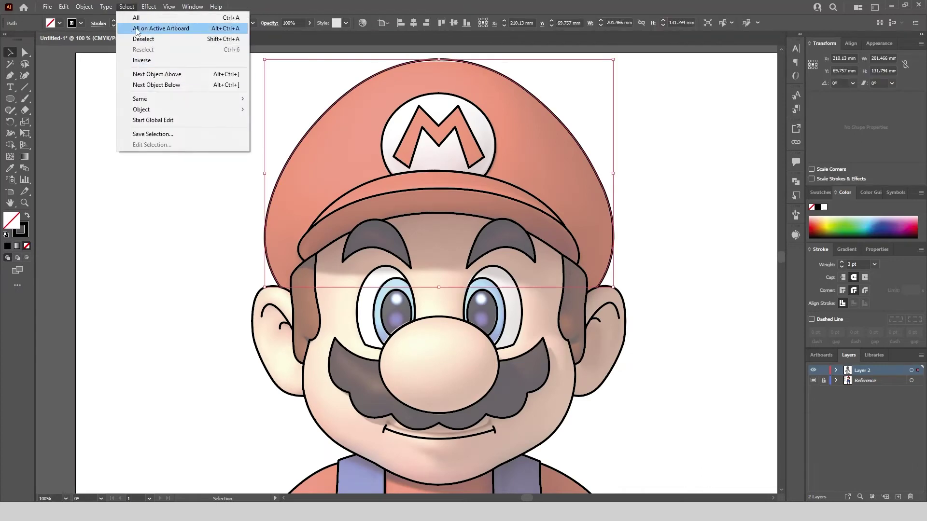
pyautogui.moveTo(145, 99)
pyautogui.click(297, 153)
pyautogui.click(84, 7)
pyautogui.moveTo(144, 236)
pyautogui.click(277, 261)
# - Combine the outlined strokes with the Pathfinder, make them one compound path and deselect it
pyautogui.scroll(3, 531, 225)
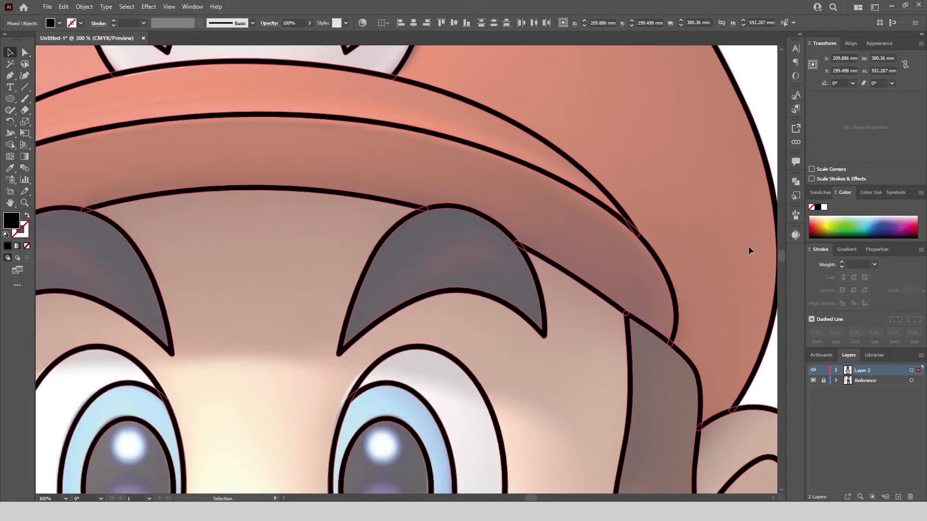
pyautogui.click(796, 181)
pyautogui.scroll(-2, 681, 204)
pyautogui.click(84, 6)
pyautogui.moveTo(118, 411)
pyautogui.click(223, 412)
pyautogui.scroll(-2, 546, 189)
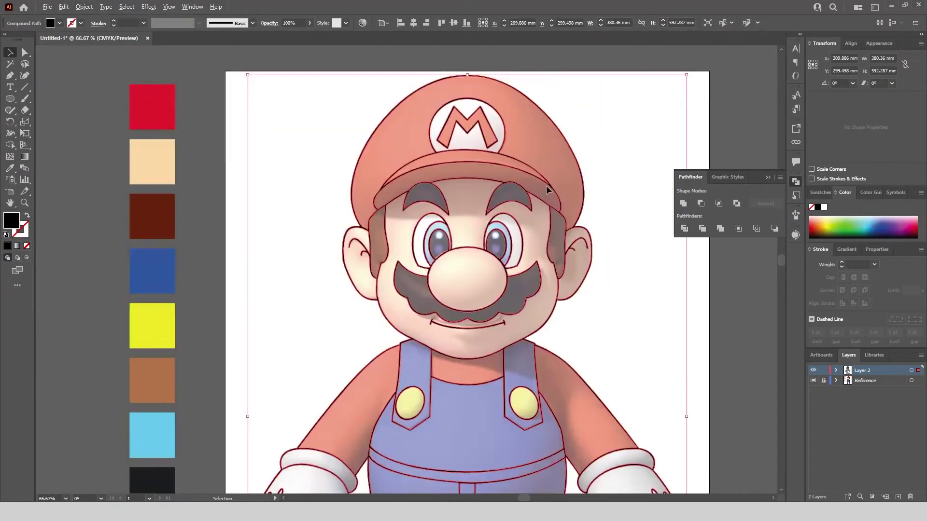
pyautogui.scroll(-1, 507, 198)
pyautogui.click(687, 279)
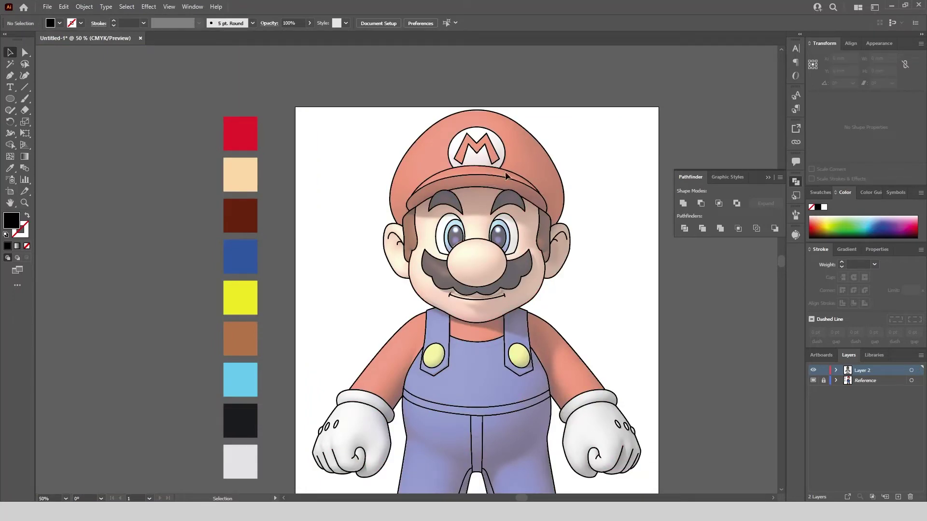
# - Sample the red swatch and fill the cap, its M, the sleeves and the collar with the Live Paint Bucket
pyautogui.click(915, 370)
pyautogui.moveTo(10, 145); pyautogui.dragTo(33, 164)
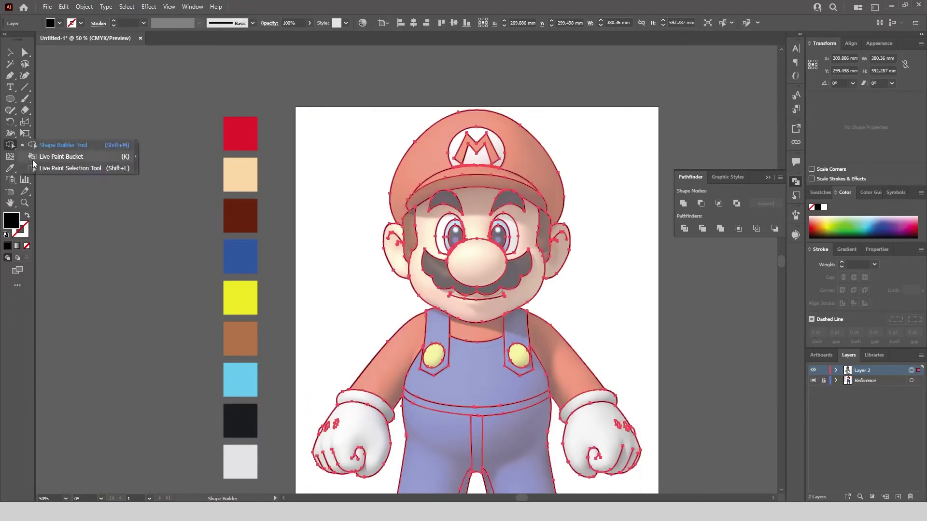
pyautogui.press('v')
pyautogui.click(194, 181)
pyautogui.hotkey('ctrl', 'a')
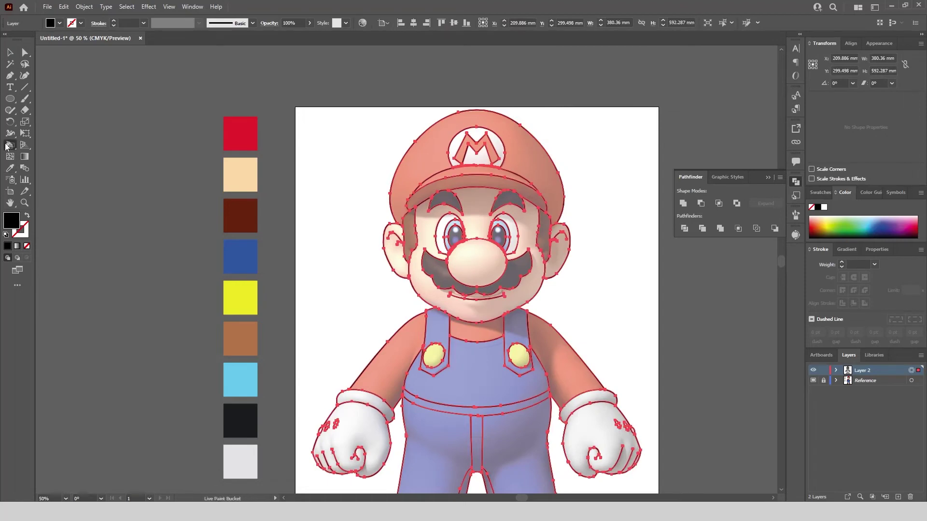
pyautogui.press('v')
pyautogui.click(81, 93)
pyautogui.click(224, 139)
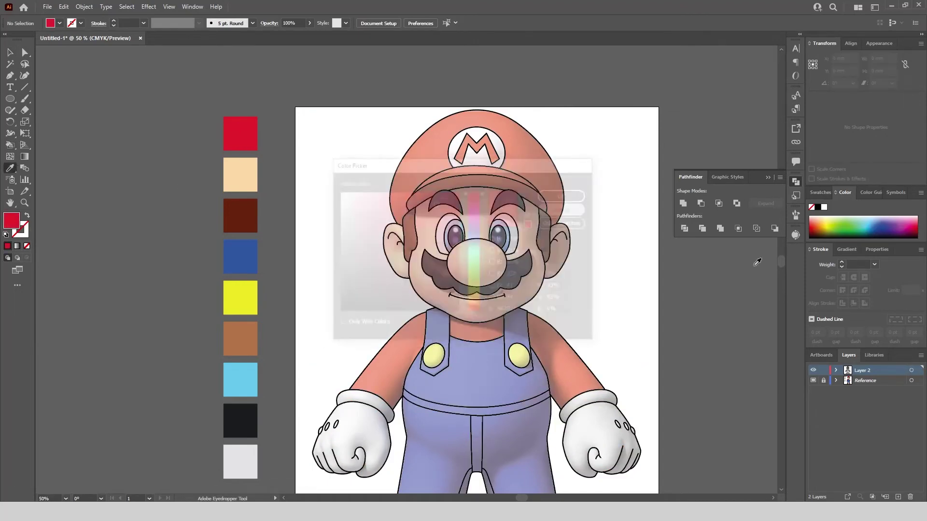
pyautogui.hotkey('ctrl', 'a')
pyautogui.doubleClick(18, 226)
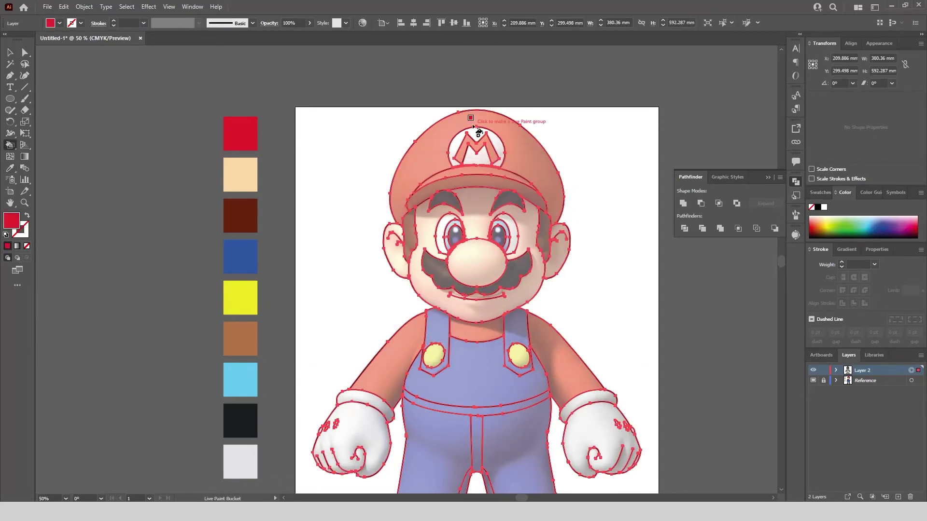
pyautogui.scroll(8, 470, 149)
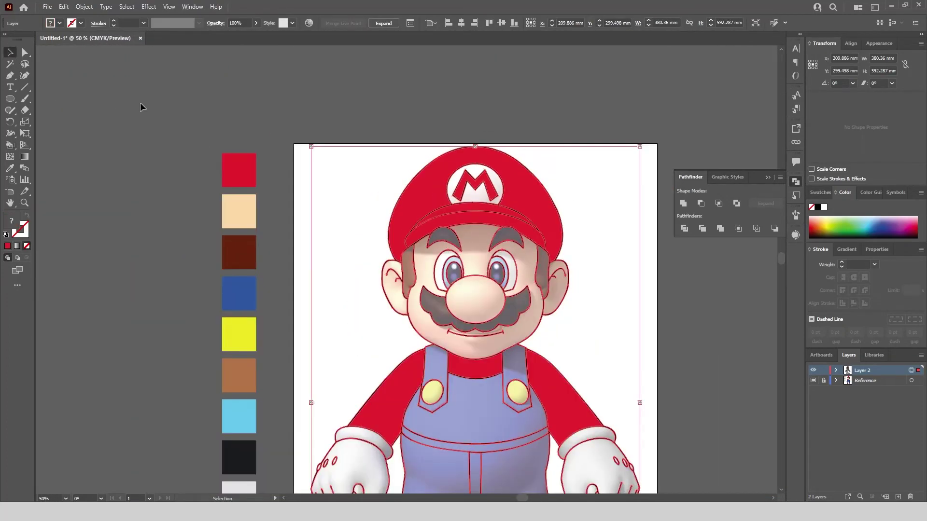
pyautogui.click(141, 106)
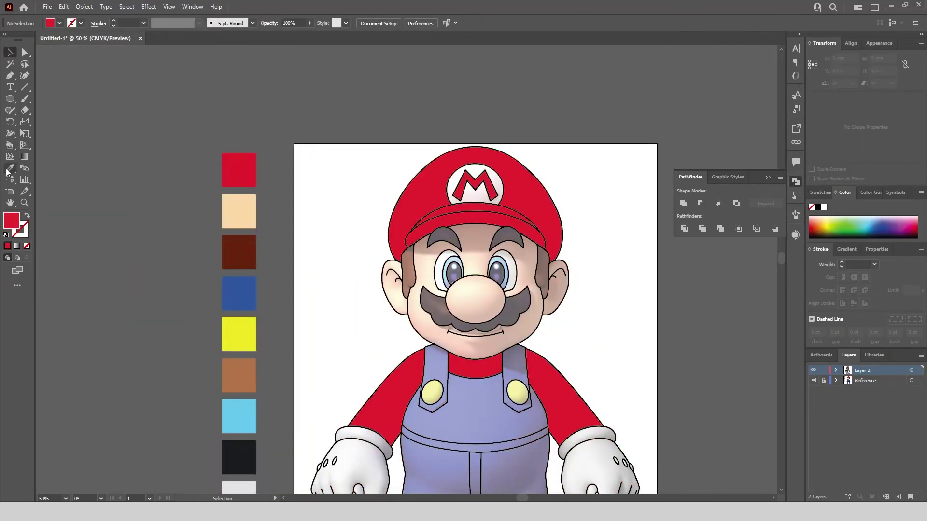
# - Fill the face and ears with the peach swatch colour using the Live Paint Bucket
pyautogui.click(911, 370)
pyautogui.click(10, 144)
pyautogui.scroll(4, 432, 234)
pyautogui.click(417, 287)
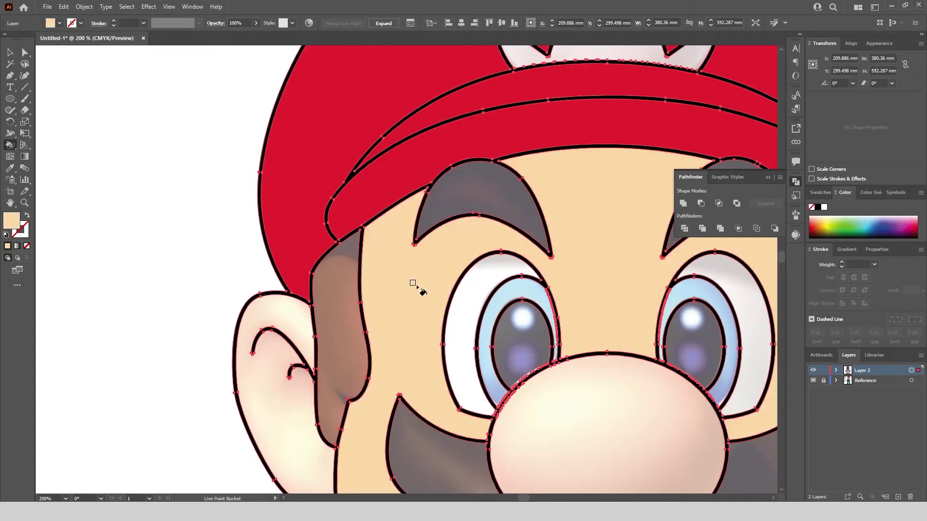
pyautogui.scroll(-2, 417, 287)
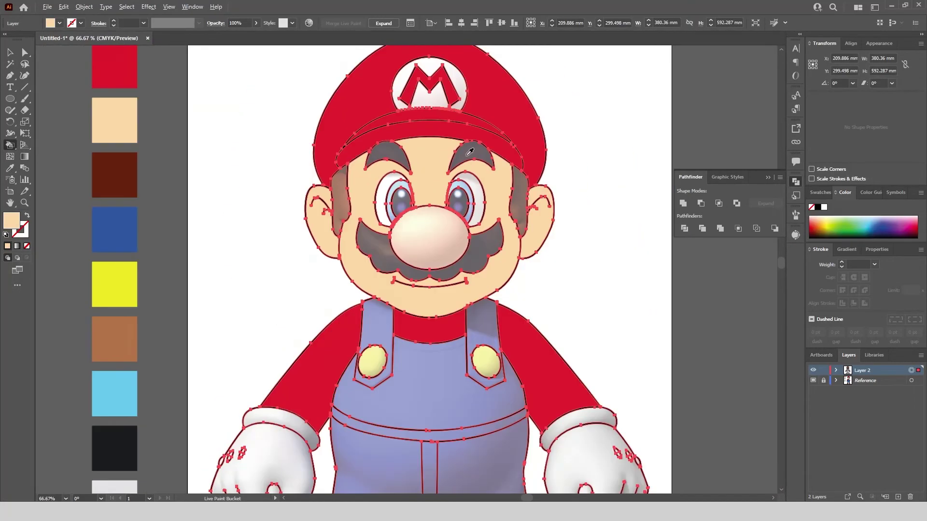
pyautogui.hotkey('ctrl', '-')
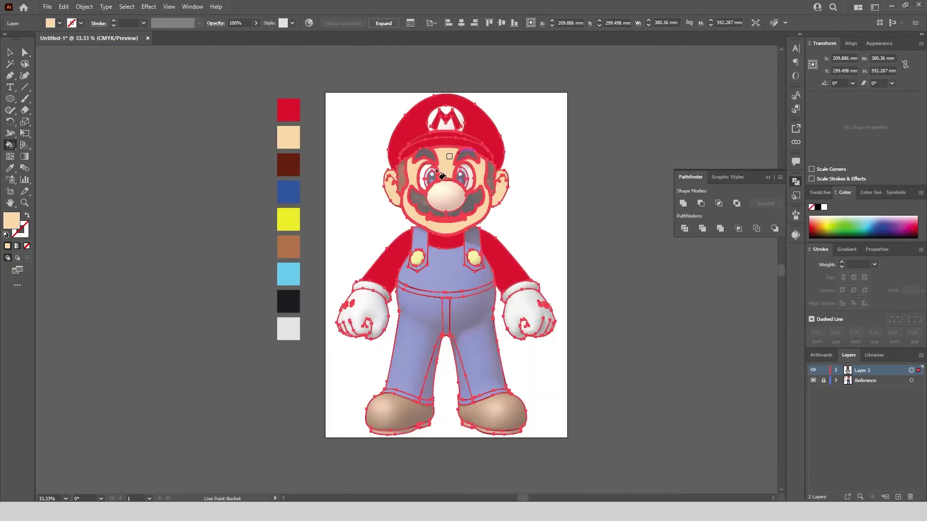
# - Sample the dark brown swatch and fill both sideburns with it using the Live Paint Bucket
pyautogui.press('v')
pyautogui.hotkey('ctrl', '+')
pyautogui.hotkey('ctrl', '+')
pyautogui.press('i')
pyautogui.click(911, 371)
pyautogui.click(11, 145)
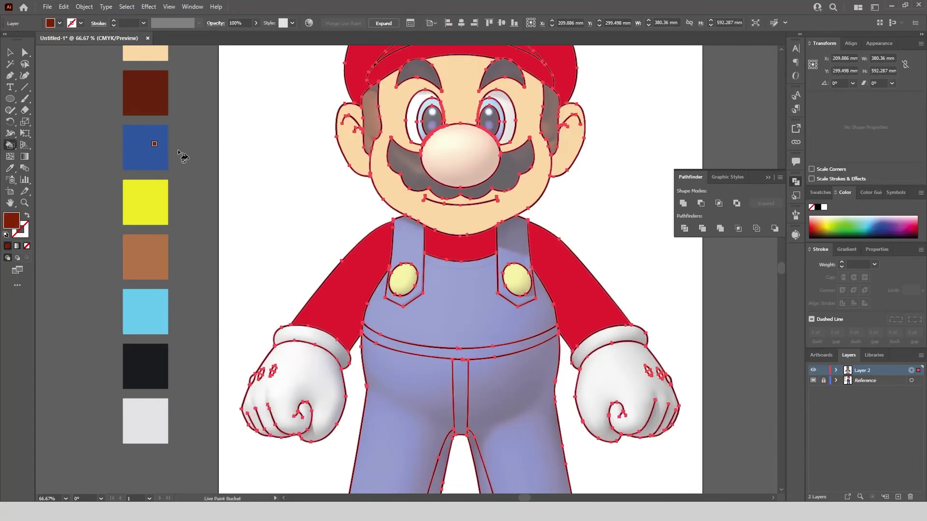
pyautogui.scroll(2, 395, 89)
pyautogui.click(341, 168)
pyautogui.scroll(2, 567, 156)
pyautogui.click(468, 145)
pyautogui.scroll(-2, 509, 144)
# - Sample the peach swatch, fill the nose with it using the Live Paint Bucket and deselect the artwork
pyautogui.press('v')
pyautogui.click(137, 163)
pyautogui.press('i')
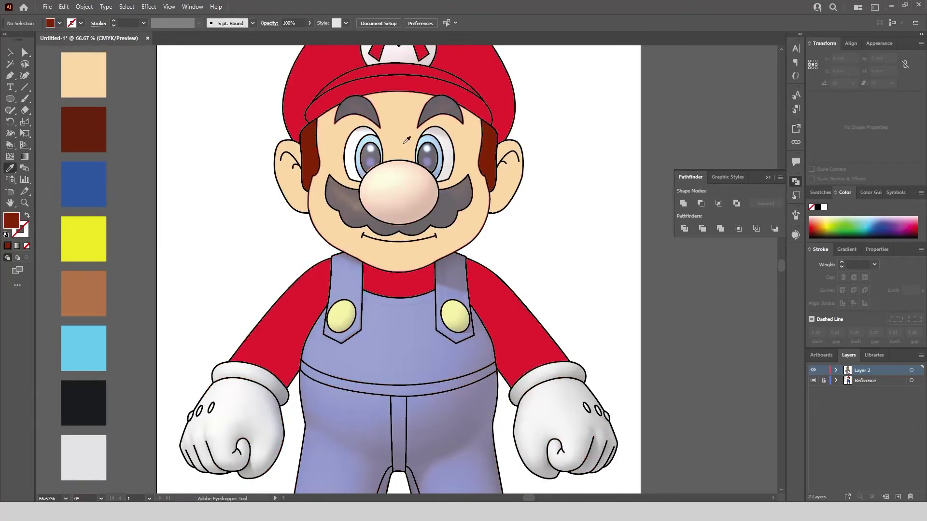
pyautogui.click(911, 370)
pyautogui.click(10, 144)
pyautogui.scroll(2, 381, 172)
pyautogui.click(400, 189)
pyautogui.scroll(-2, 418, 182)
pyautogui.click(12, 53)
pyautogui.click(188, 149)
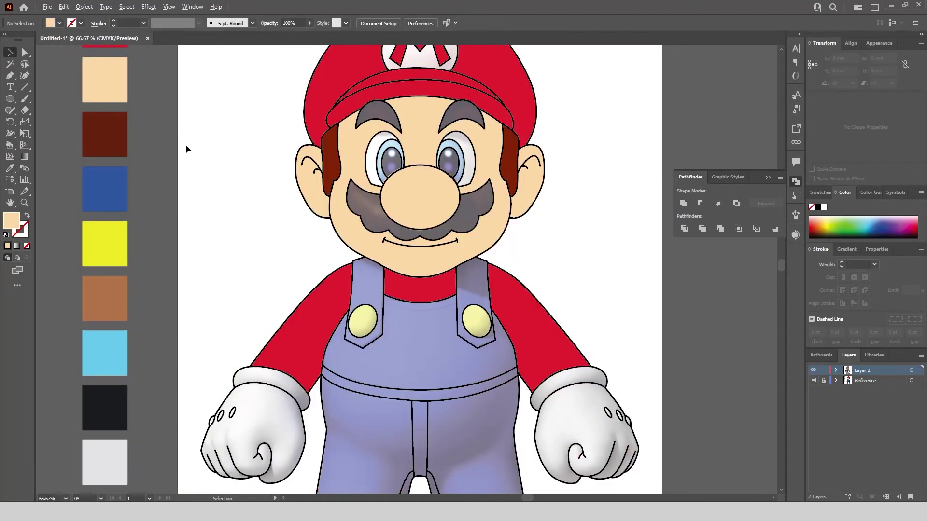
pyautogui.click(912, 371)
pyautogui.click(10, 145)
pyautogui.scroll(2, 356, 307)
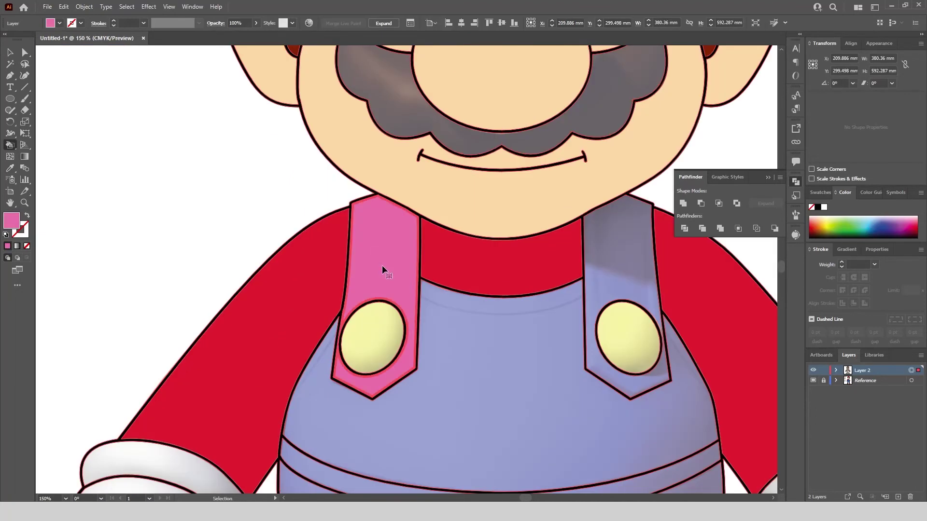
pyautogui.hotkey('ctrl', 'z')
pyautogui.scroll(-2, 309, 271)
pyautogui.click(10, 53)
pyautogui.click(145, 169)
# - Sample the blue swatch and set the same blue as the fill colour for the Live Paint Bucket
pyautogui.press('i')
pyautogui.click(66, 168)
pyautogui.doubleClick(11, 221)
pyautogui.click(565, 209)
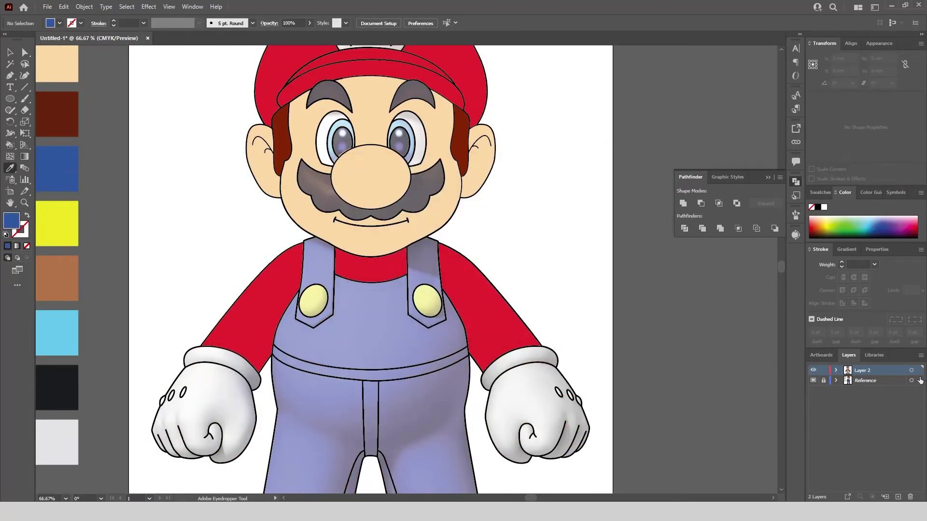
pyautogui.click(916, 371)
pyautogui.click(10, 145)
pyautogui.doubleClick(12, 220)
pyautogui.hotkey('ctrl', 'v')
pyautogui.click(564, 194)
# - Fill the overall straps, bib, waistband and main trouser areas with blue
pyautogui.scroll(2, 338, 264)
pyautogui.click(288, 277)
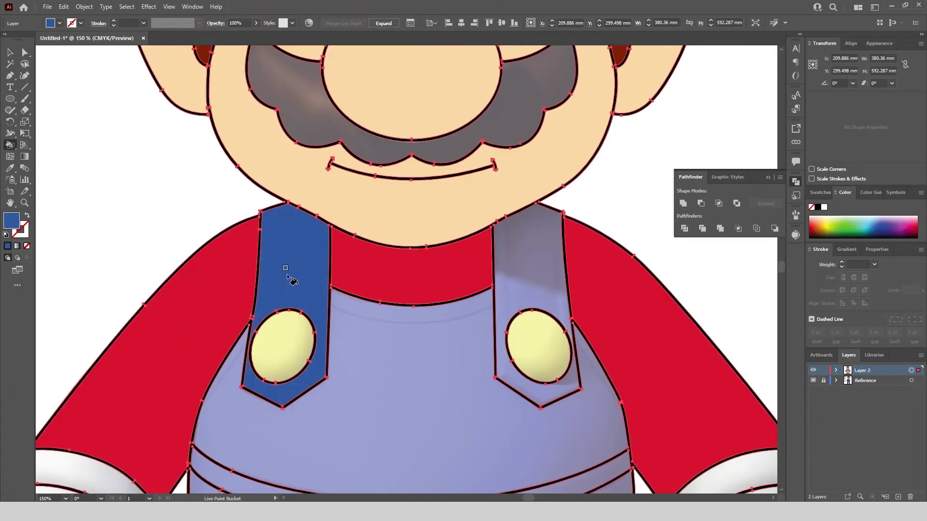
pyautogui.click(529, 270)
pyautogui.click(428, 399)
pyautogui.scroll(-5, 338, 376)
pyautogui.click(413, 335)
pyautogui.hotkey('ctrl', '-')
pyautogui.hotkey('ctrl', '-')
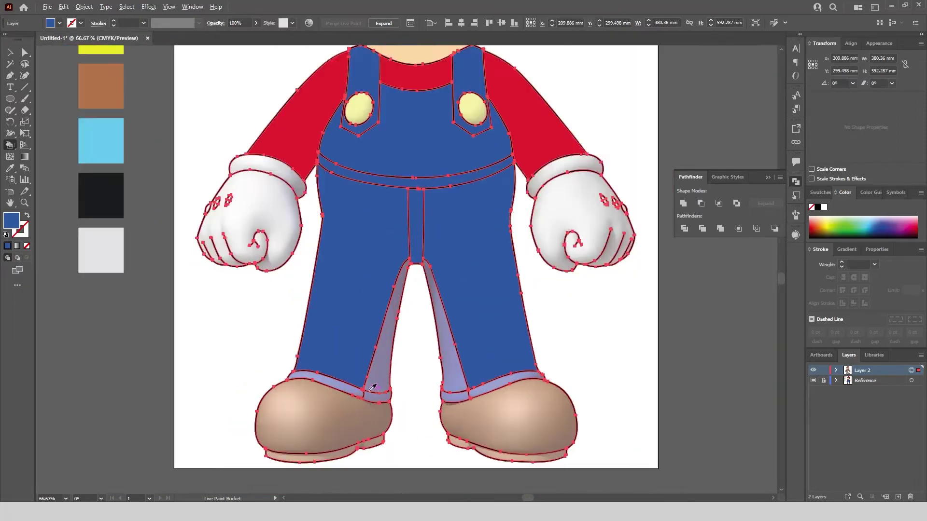
# - Fill the inner leg strips and the trouser cuffs with the same blue
pyautogui.scroll(4, 372, 388)
pyautogui.click(379, 372)
pyautogui.click(376, 419)
pyautogui.click(316, 412)
pyautogui.click(715, 338)
pyautogui.scroll(-2, 509, 325)
pyautogui.click(670, 379)
pyautogui.scroll(-3, 669, 382)
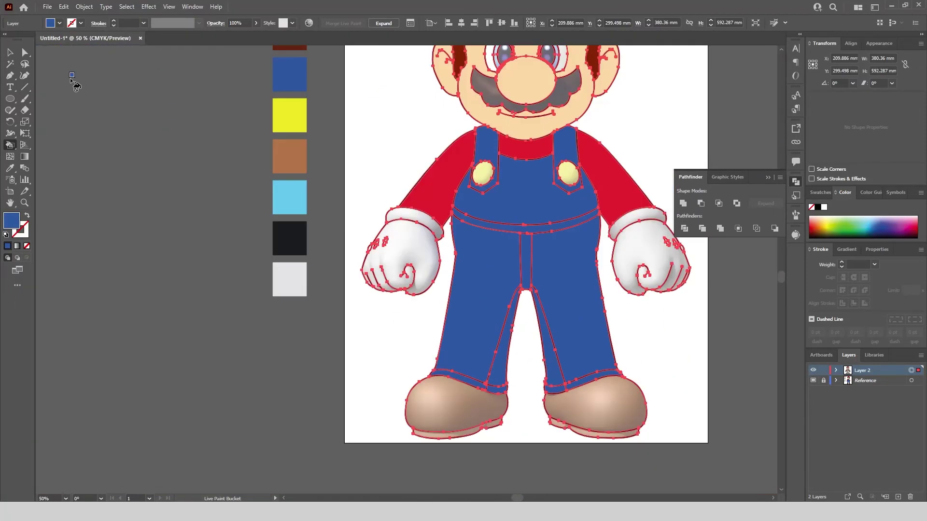
# - Sample the yellow swatch, fill both overall buttons with it using the Live Paint Bucket and deselect the artwork
pyautogui.hotkey('ctrl', 'shift', 'a')
pyautogui.press('i')
pyautogui.click(911, 371)
pyautogui.press('k')
pyautogui.scroll(3, 363, 253)
pyautogui.click(362, 240)
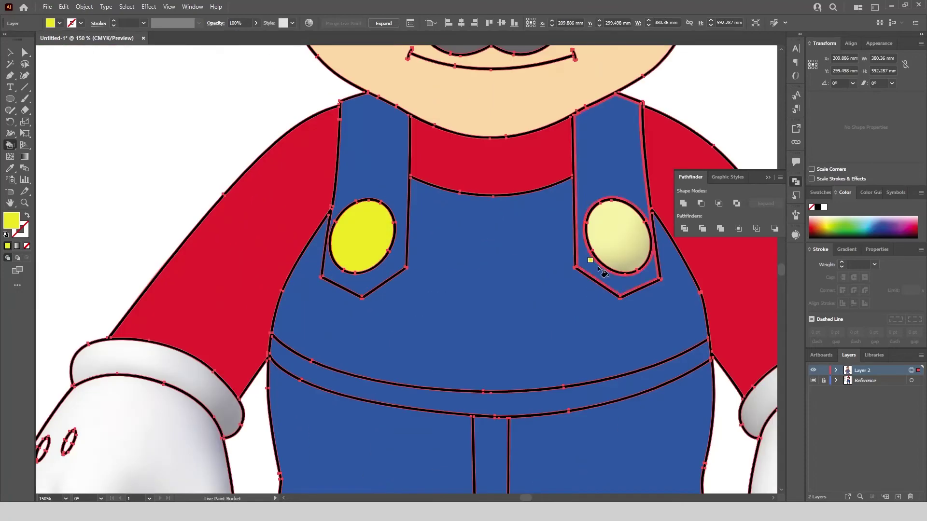
pyautogui.click(611, 237)
pyautogui.scroll(-3, 443, 161)
pyautogui.press('v')
pyautogui.click(141, 192)
# - Fill both shoes and their soles with the light brown swatch colour using the Live Paint Bucket, and deselect the artwork
pyautogui.hotkey('ctrl', 'a')
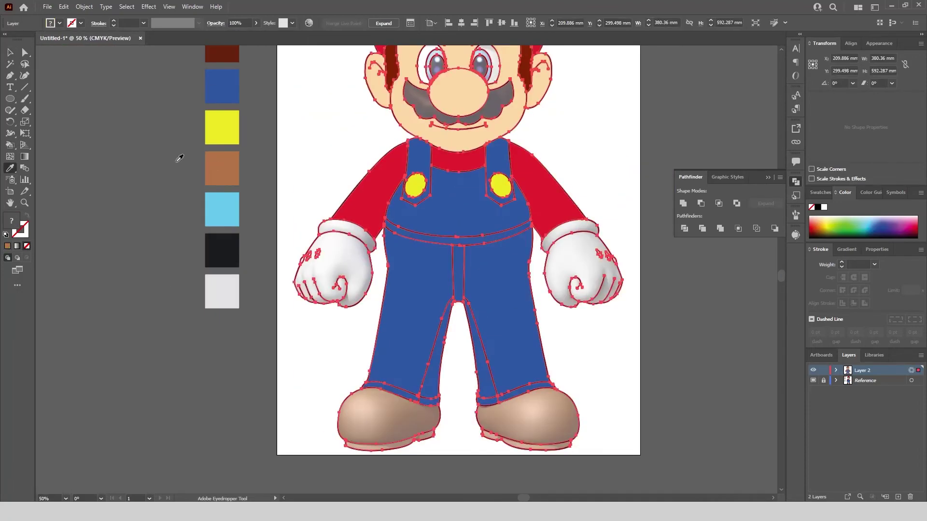
pyautogui.scroll(3, 391, 429)
pyautogui.scroll(-1, 391, 430)
pyautogui.click(392, 386)
pyautogui.click(732, 361)
pyautogui.click(508, 417)
pyautogui.scroll(-3, 509, 419)
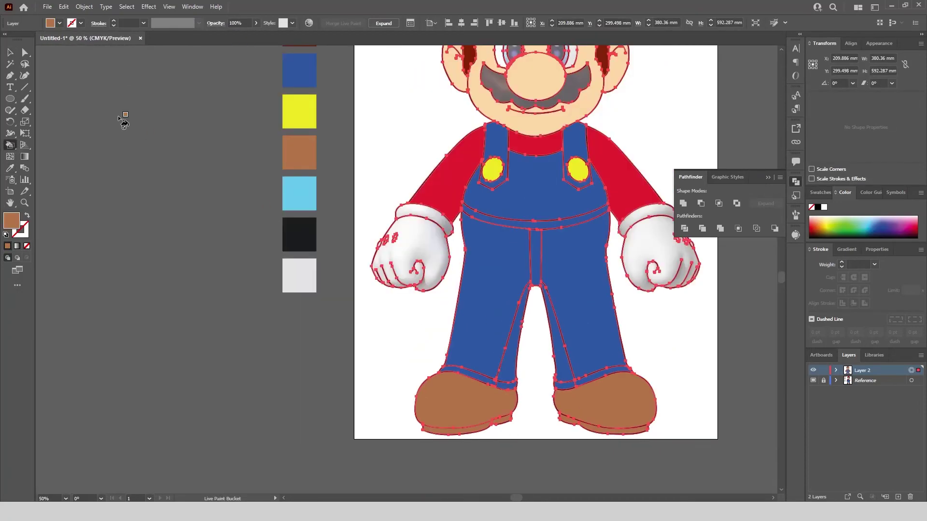
pyautogui.press('v')
pyautogui.click(122, 117)
# - Sample the light blue swatch, fill both irises with it using the Live Paint Bucket and deselect the artwork
pyautogui.click(304, 192)
pyautogui.scroll(-1, 176, 282)
pyautogui.click(911, 371)
pyautogui.press('k')
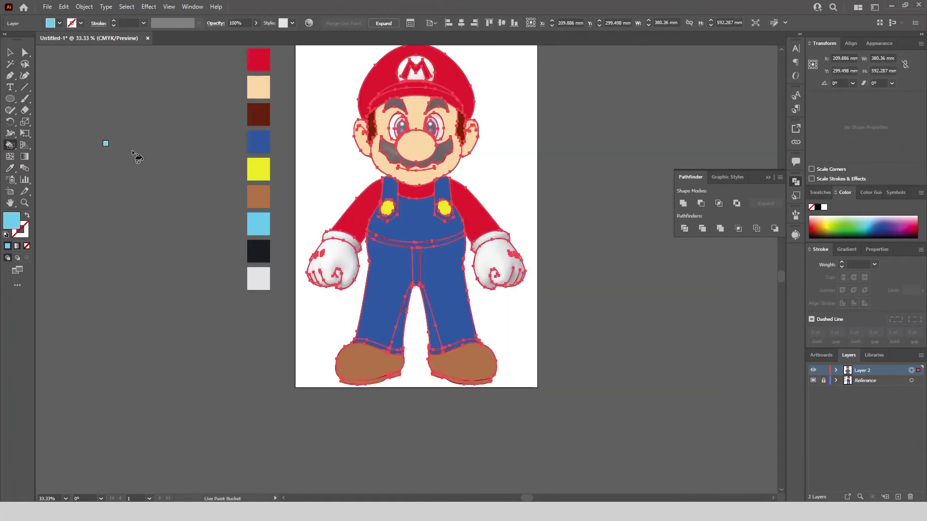
pyautogui.scroll(7, 395, 122)
pyautogui.click(435, 112)
pyautogui.scroll(5, 512, 106)
pyautogui.click(501, 158)
pyautogui.scroll(-6, 507, 143)
pyautogui.press('v')
pyautogui.click(96, 193)
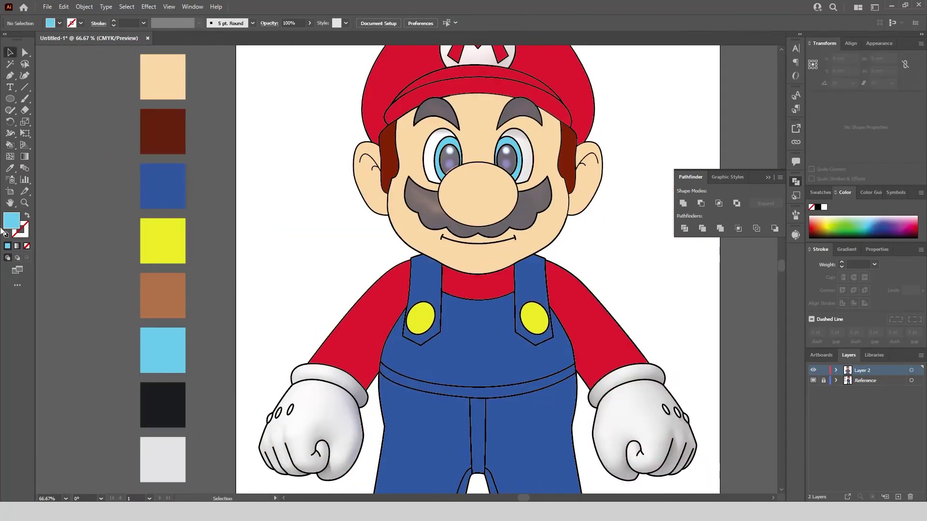
# - Fill the pupils, eyebrows and moustache with the black swatch colour using the Live Paint Bucket, and deselect the artwork
pyautogui.hotkey('ctrl', 'a')
pyautogui.scroll(3, 436, 140)
pyautogui.click(429, 166)
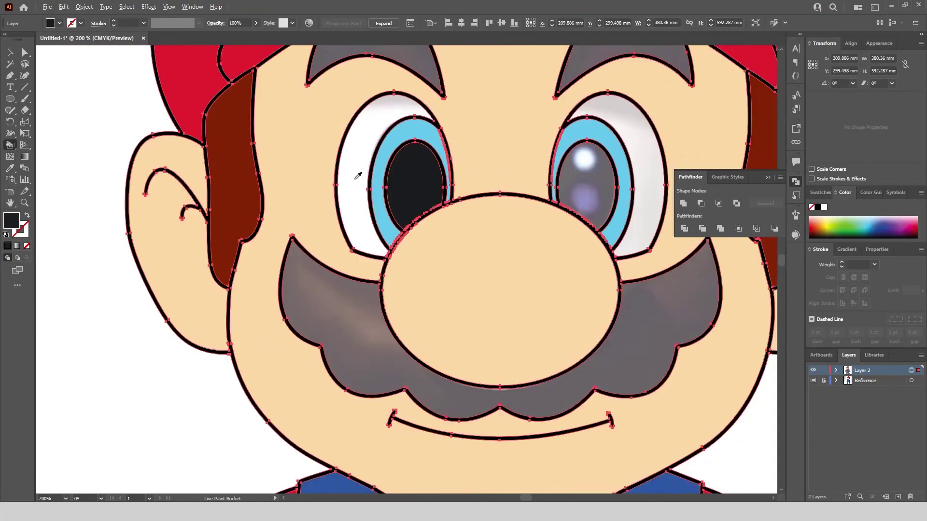
pyautogui.click(501, 188)
pyautogui.scroll(1, 376, 181)
pyautogui.click(349, 59)
pyautogui.click(550, 67)
pyautogui.scroll(-2, 517, 62)
pyautogui.click(411, 203)
pyautogui.scroll(-1, 411, 203)
pyautogui.press('v')
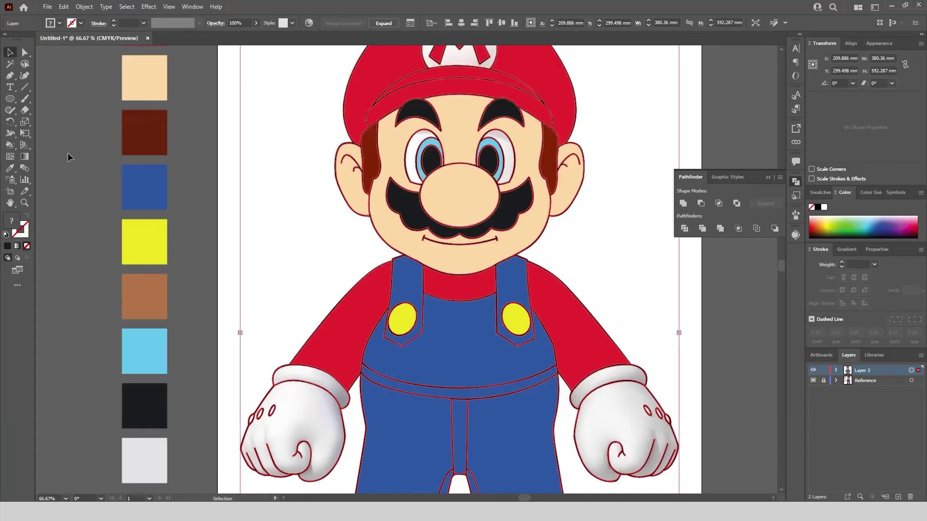
pyautogui.click(68, 155)
# - Fill the left-hand glove, its cuff and its knuckle marks with the light grey swatch colour
pyautogui.scroll(-1, 319, 168)
pyautogui.scroll(-1, 278, 229)
pyautogui.click(911, 370)
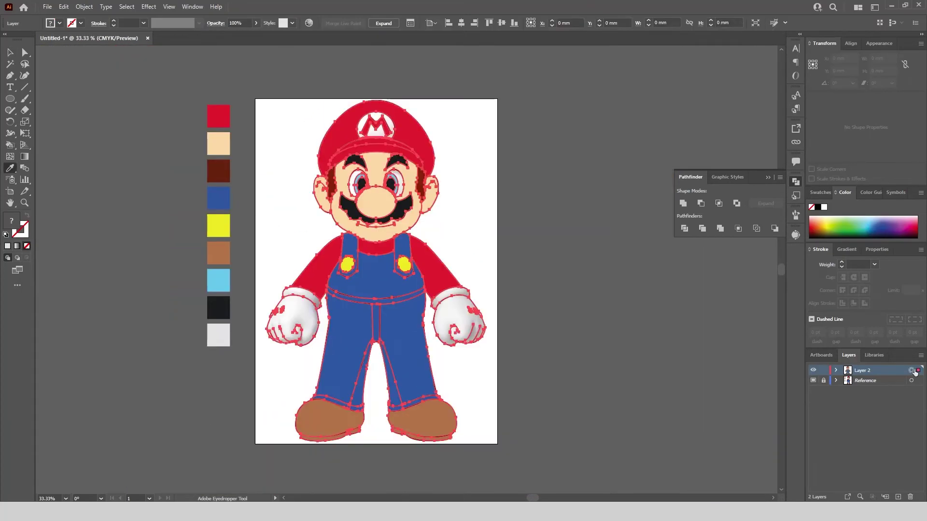
pyautogui.click(10, 146)
pyautogui.scroll(10, 294, 319)
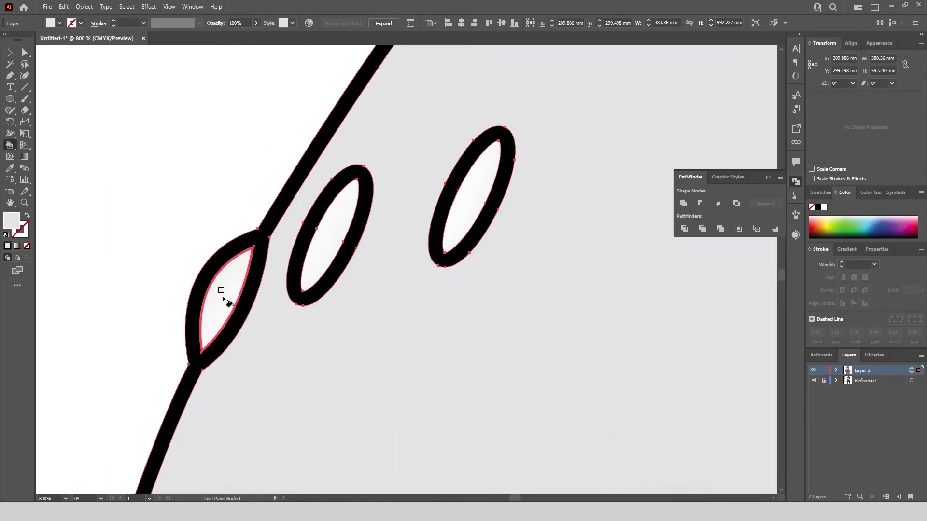
pyautogui.click(467, 207)
pyautogui.scroll(-8, 308, 252)
# - Fill the other glove, its cuff and knuckle marks, and the cap's round badge with light grey
pyautogui.scroll(4, 573, 248)
pyautogui.click(573, 250)
pyautogui.click(549, 146)
pyautogui.scroll(-2, 608, 265)
pyautogui.scroll(5, 689, 260)
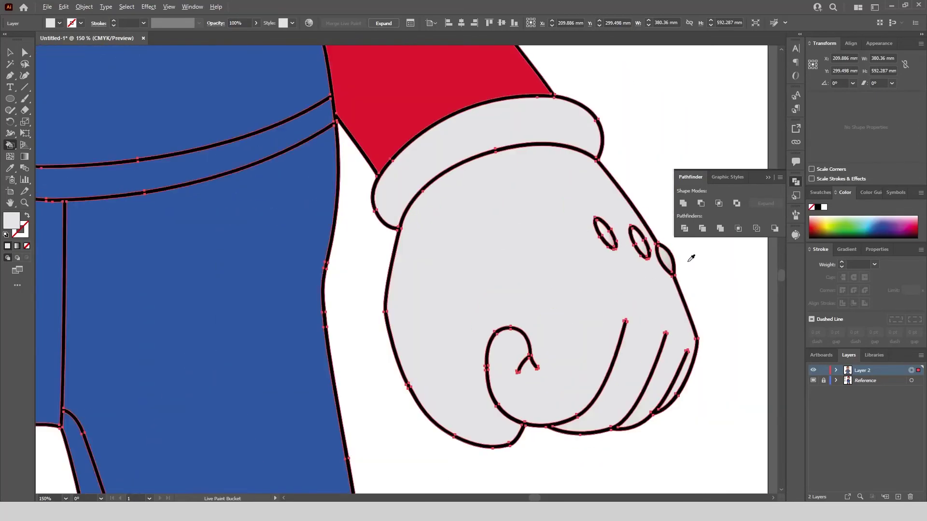
pyautogui.click(623, 250)
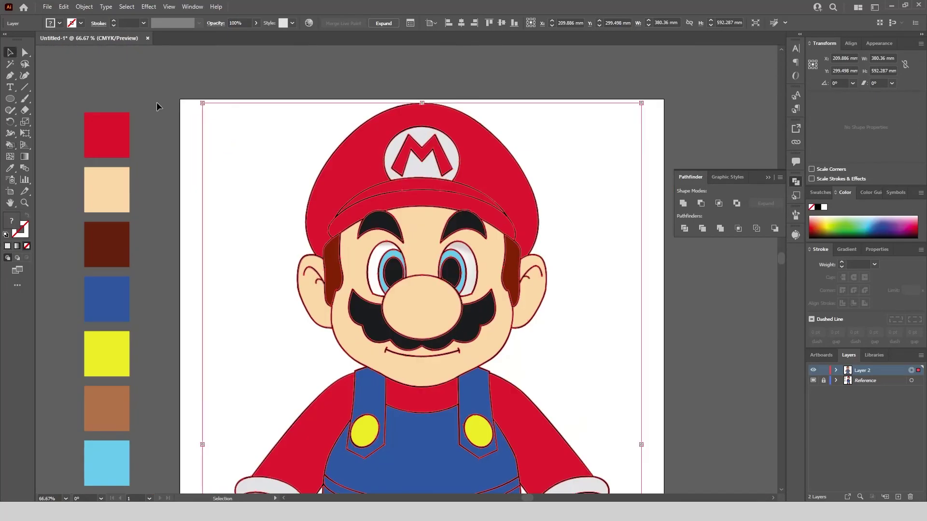
pyautogui.click(157, 103)
# - Fill the whites of both eyes with white using the Live Paint Bucket and deselect the artwork
pyautogui.scroll(-1, 329, 98)
pyautogui.click(911, 371)
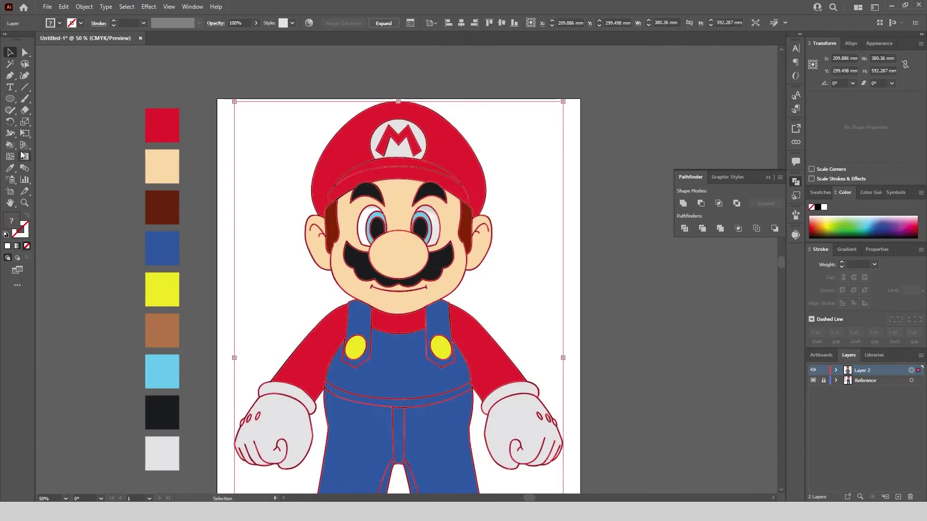
pyautogui.press('k')
pyautogui.scroll(5, 365, 223)
pyautogui.click(368, 222)
pyautogui.scroll(-2, 368, 221)
pyautogui.scroll(3, 555, 234)
pyautogui.click(539, 194)
pyautogui.scroll(-4, 435, 158)
pyautogui.press('v')
pyautogui.click(214, 115)
# - Toggle the Reference layer's visibility to check the coloured artwork for unfilled areas
pyautogui.scroll(-3, 227, 120)
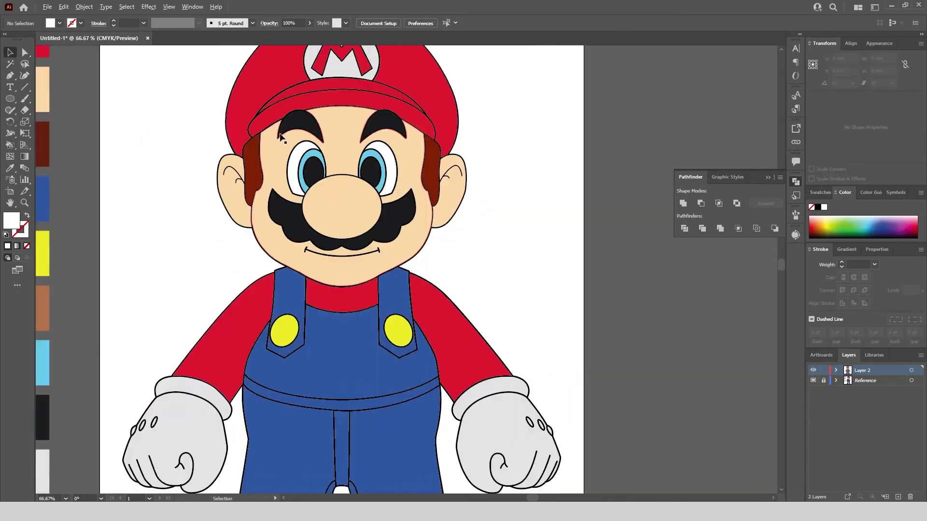
pyautogui.click(814, 380)
pyautogui.click(814, 380)
pyautogui.click(814, 380)
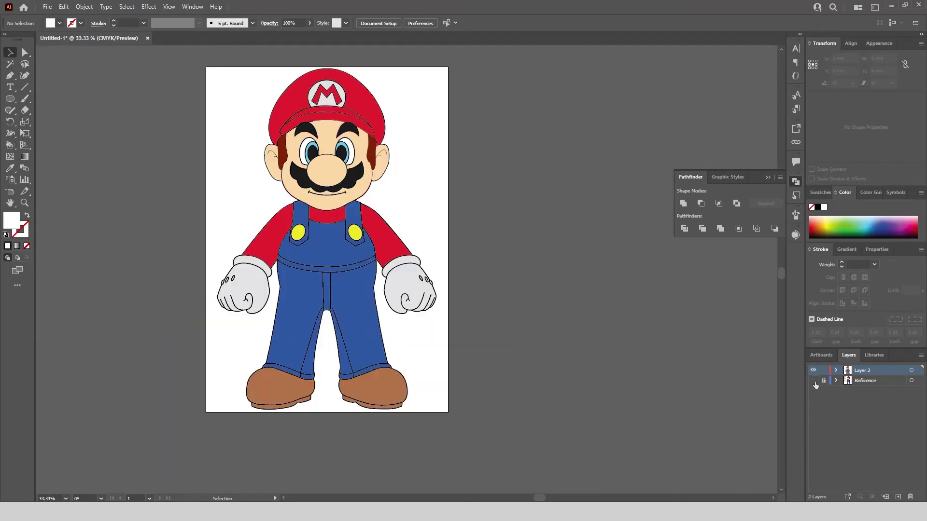
pyautogui.click(814, 381)
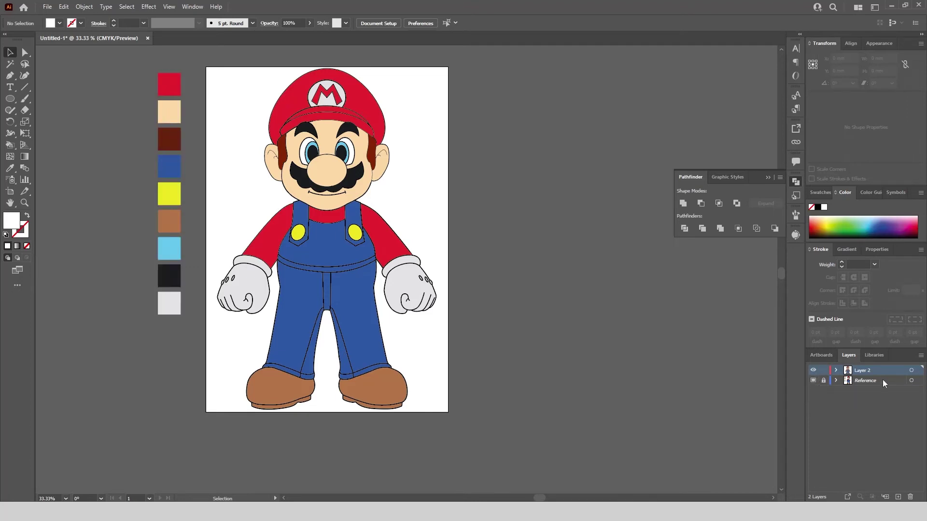
# - Delete the Reference layer and expand the Live Paint group of the whole character
pyautogui.moveTo(883, 381); pyautogui.dragTo(911, 497)
pyautogui.hotkey('ctrl', 'a')
pyautogui.click(84, 7)
pyautogui.moveTo(125, 311)
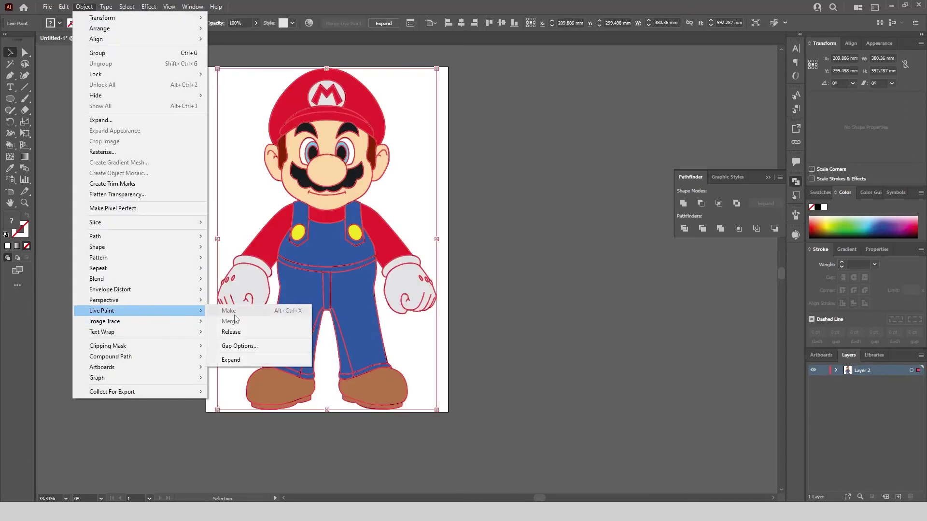
pyautogui.click(254, 360)
# - Expand Layer 2's contents list, ungroup the expanded artwork into separate paths and deselect it
pyautogui.click(835, 370)
pyautogui.rightClick(330, 159)
pyautogui.click(357, 232)
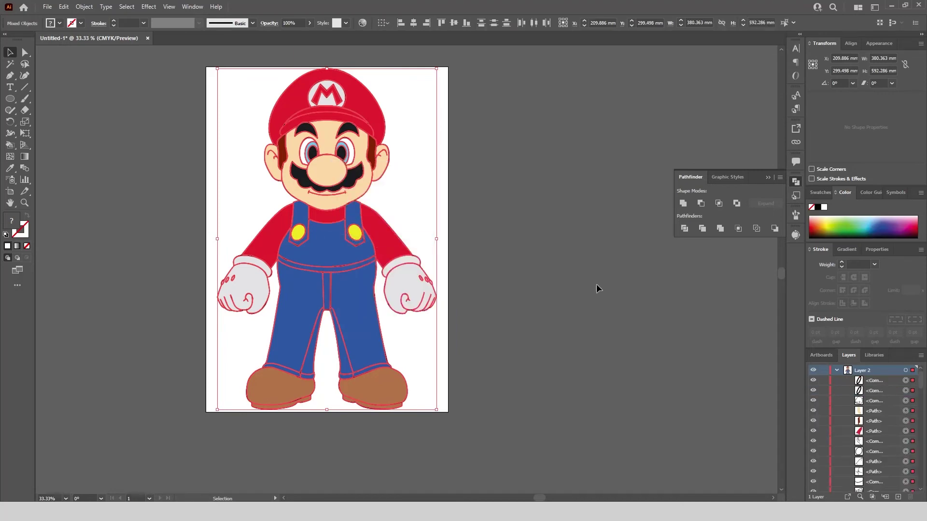
pyautogui.click(596, 283)
# - Select a red cap shape and every other shape with the same red fill
pyautogui.scroll(4, 402, 108)
pyautogui.click(367, 178)
pyautogui.click(126, 6)
pyautogui.moveTo(165, 97)
pyautogui.click(340, 154)
pyautogui.hotkey('ctrl', '-')
pyautogui.hotkey('ctrl', '-')
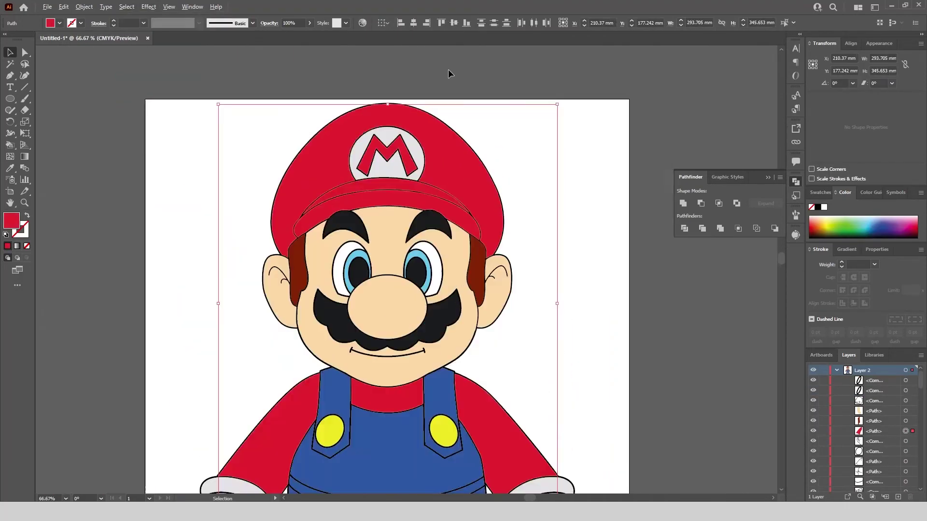
# - Make the selected red shapes one compound path and hide it
pyautogui.click(84, 6)
pyautogui.moveTo(198, 357)
pyautogui.click(226, 356)
pyautogui.click(814, 431)
# - Select the peach face shape and every other shape with the same peach fill
pyautogui.scroll(-1, 396, 185)
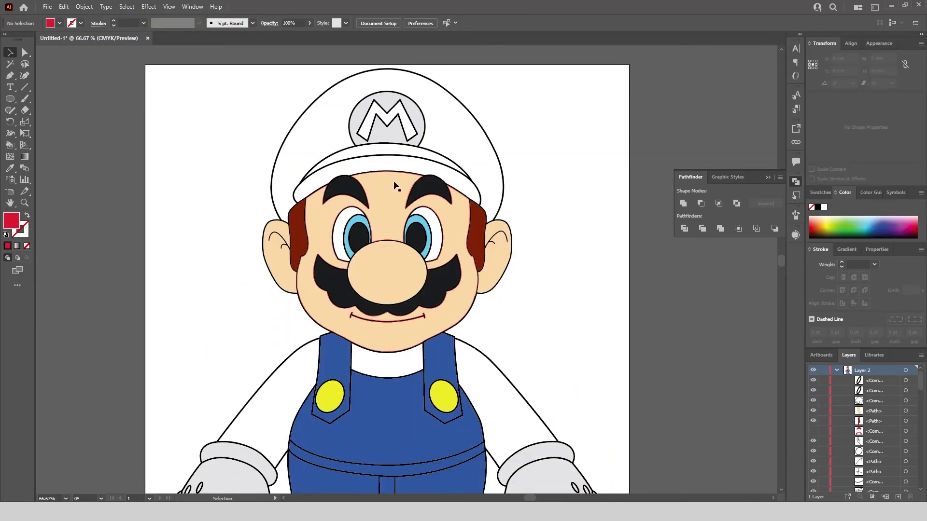
pyautogui.click(395, 185)
pyautogui.click(126, 7)
pyautogui.moveTo(145, 100)
pyautogui.click(292, 138)
# - Combine the selected peach skin shapes into one compound path and hide it
pyautogui.click(84, 6)
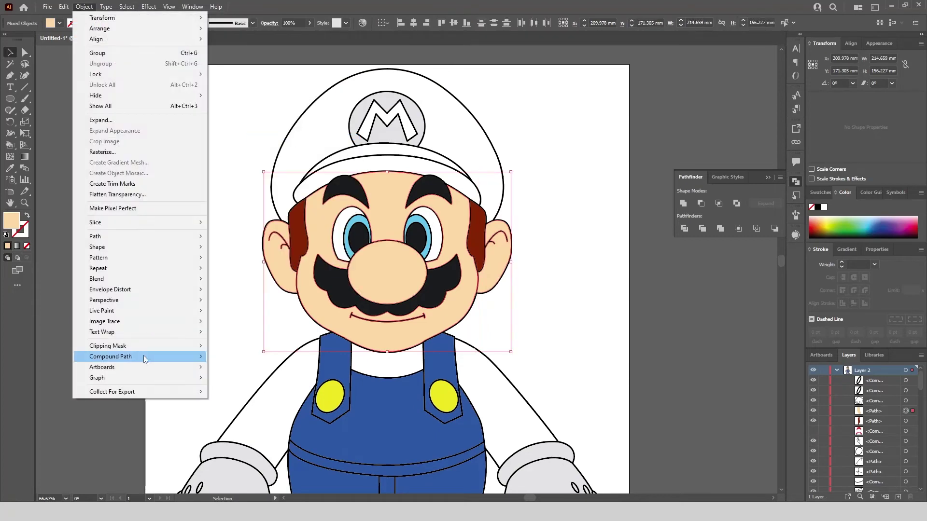
pyautogui.moveTo(146, 357)
pyautogui.click(226, 356)
pyautogui.click(813, 411)
# - Select all shapes with the overalls' blue fill, combine them into one compound path and hide it
pyautogui.scroll(-2, 457, 196)
pyautogui.click(401, 311)
pyautogui.click(127, 6)
pyautogui.moveTo(165, 97)
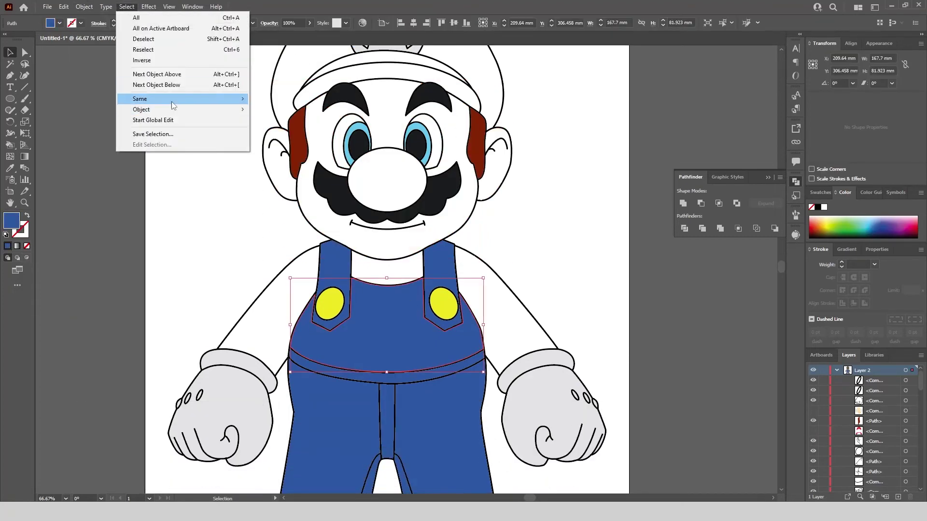
pyautogui.click(291, 138)
pyautogui.click(84, 7)
pyautogui.moveTo(159, 356)
pyautogui.click(225, 357)
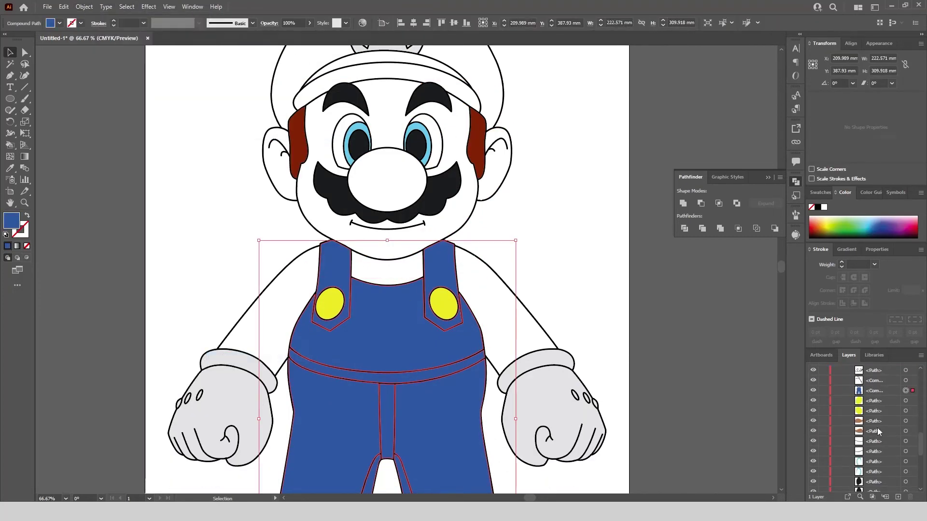
pyautogui.click(813, 390)
# - Select both yellow overall buttons by matching fill, make them one compound path and hide it
pyautogui.click(443, 303)
pyautogui.click(127, 6)
pyautogui.moveTo(166, 97)
pyautogui.click(292, 138)
pyautogui.click(84, 7)
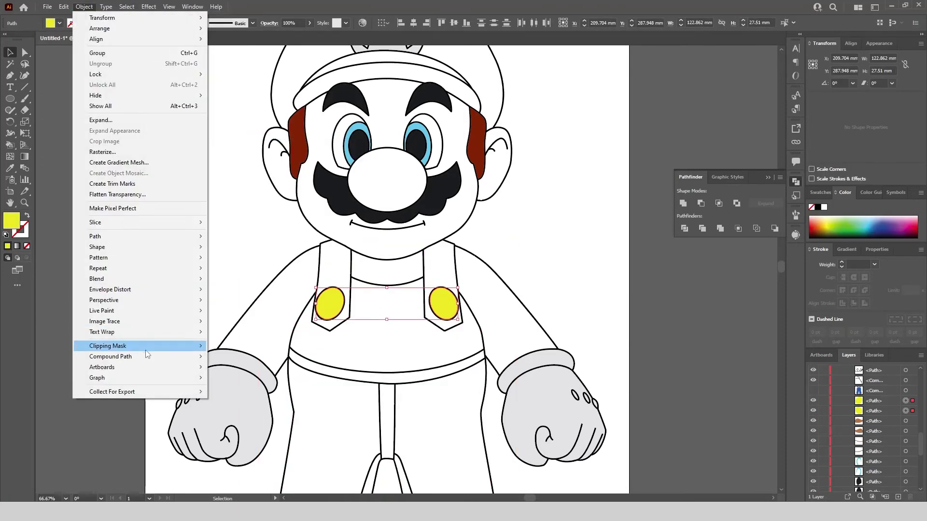
pyautogui.moveTo(147, 356)
pyautogui.click(226, 357)
pyautogui.click(813, 400)
# - Select every shape with the gloves' light grey fill, merge them into one compound path and hide it
pyautogui.click(555, 435)
pyautogui.click(127, 6)
pyautogui.moveTo(165, 98)
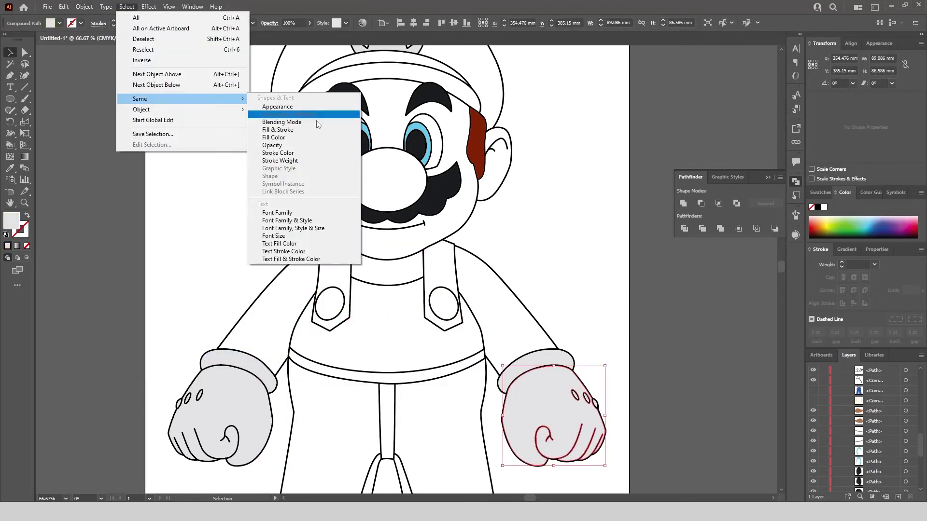
pyautogui.click(292, 139)
pyautogui.click(84, 6)
pyautogui.moveTo(159, 355)
pyautogui.click(231, 357)
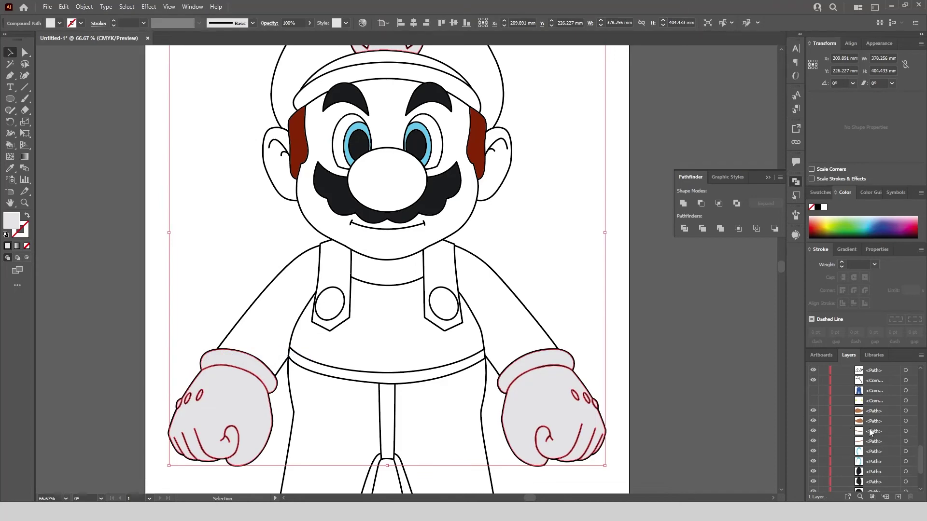
pyautogui.click(813, 467)
# - Select all shapes with the shoes' brown fill, turn them into one compound path and hide it
pyautogui.hotkey('ctrl', '-')
pyautogui.click(450, 375)
pyautogui.hotkey('ctrl', '+')
pyautogui.hotkey('ctrl', '+')
pyautogui.hotkey('ctrl', '+')
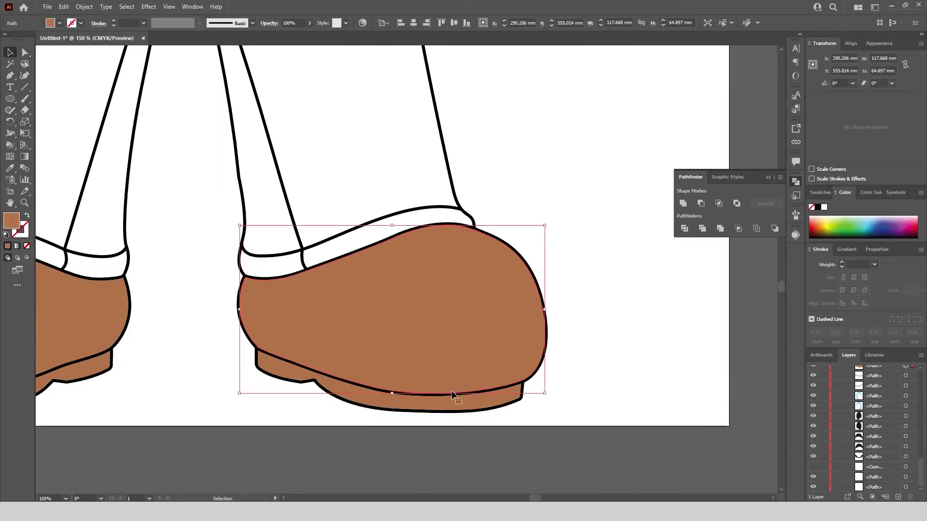
pyautogui.click(126, 7)
pyautogui.moveTo(160, 99)
pyautogui.click(302, 137)
pyautogui.click(84, 7)
pyautogui.moveTo(163, 357)
pyautogui.click(226, 357)
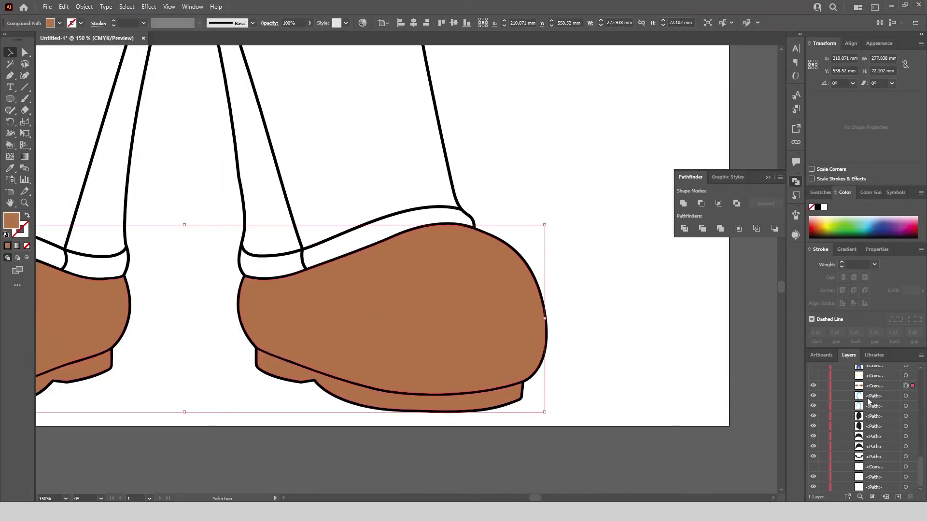
pyautogui.click(813, 386)
# - Select the dark eyebrows, pupils and moustache by matching fill and recolour them with the outline's black using the Eyedropper
pyautogui.scroll(-4, 555, 411)
pyautogui.hotkey('ctrl', '+')
pyautogui.hotkey('ctrl', '+')
pyautogui.hotkey('ctrl', '+')
pyautogui.click(518, 137)
pyautogui.click(127, 6)
pyautogui.moveTo(159, 98)
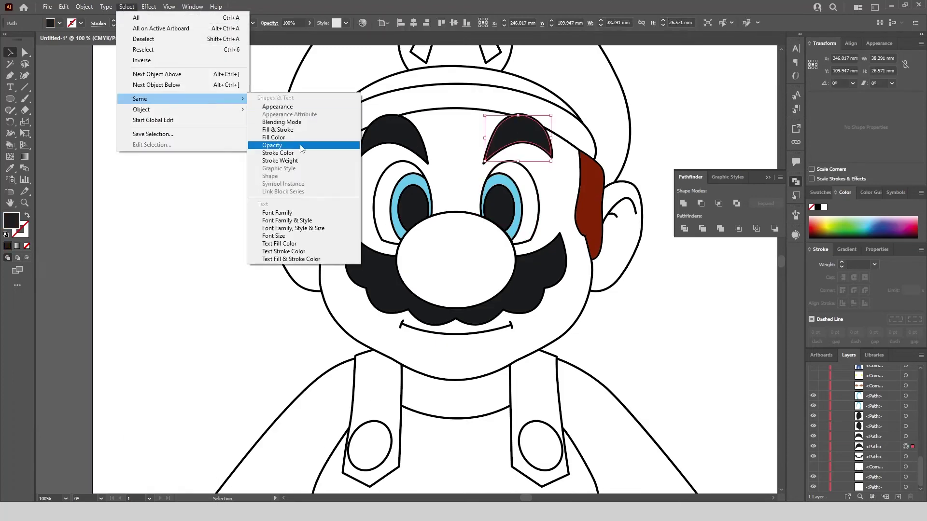
pyautogui.click(303, 136)
pyautogui.scroll(4, 276, 186)
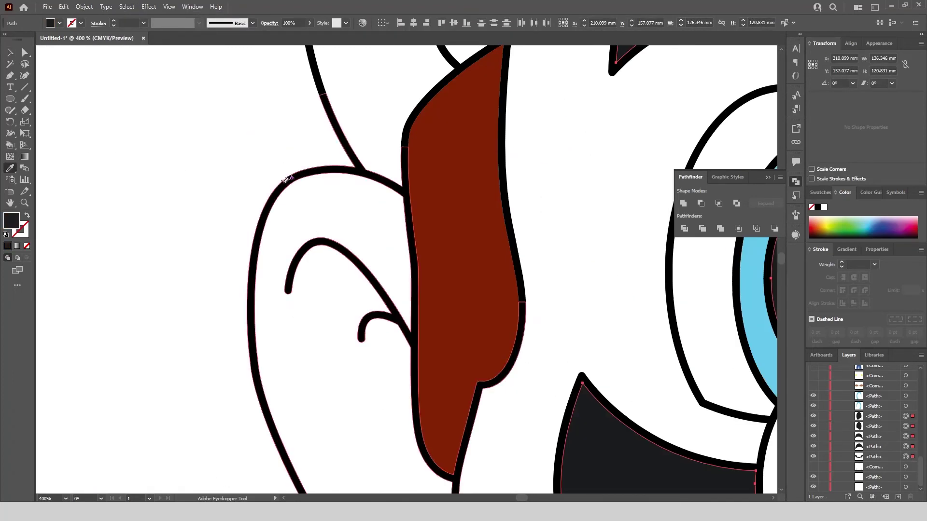
pyautogui.click(286, 185)
pyautogui.scroll(-4, 286, 190)
pyautogui.click(11, 52)
pyautogui.click(143, 135)
# - Select both dark red sideburns by matching fill, combine them into one compound path and hide it
pyautogui.click(324, 205)
pyautogui.click(126, 6)
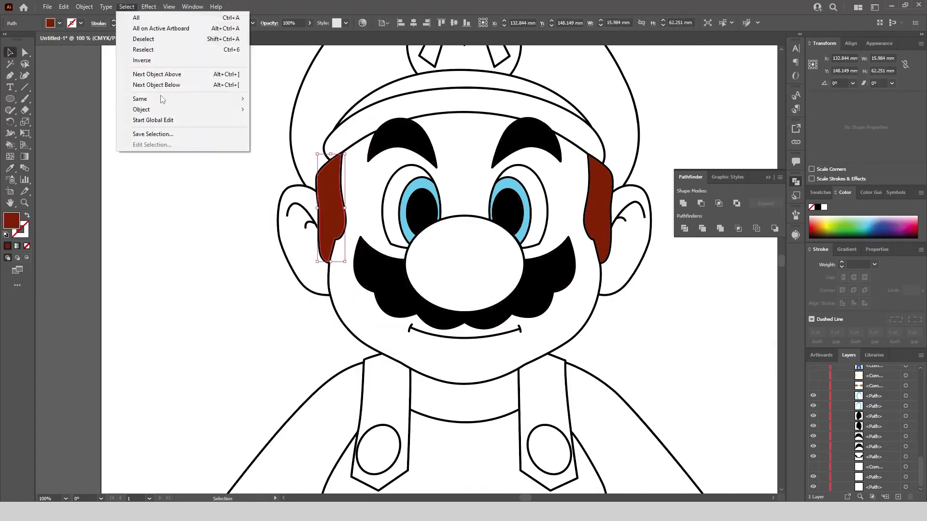
pyautogui.moveTo(160, 97)
pyautogui.click(300, 139)
pyautogui.click(84, 7)
pyautogui.moveTo(124, 352)
pyautogui.click(228, 354)
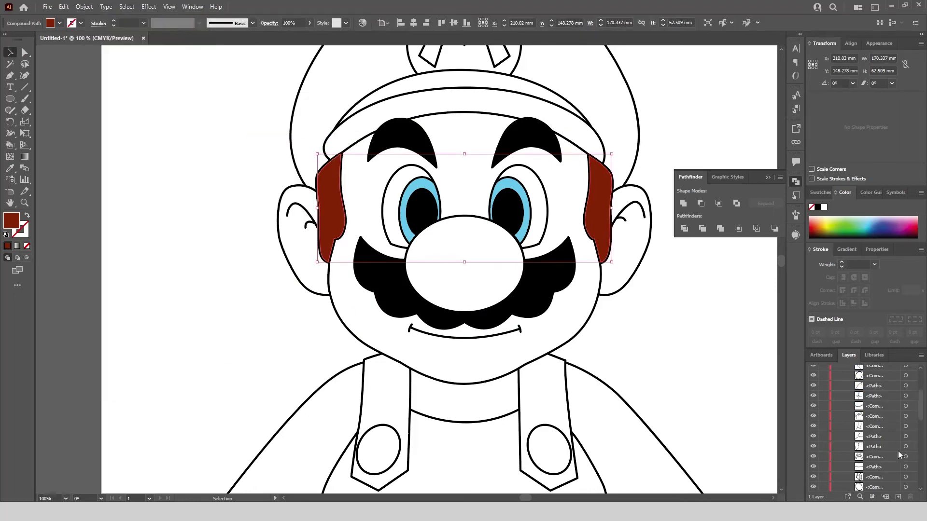
pyautogui.click(812, 421)
# - Select all black outlines and facial shapes by matching fill, make them one compound path and hide it
pyautogui.click(524, 137)
pyautogui.click(126, 6)
pyautogui.moveTo(161, 97)
pyautogui.click(297, 138)
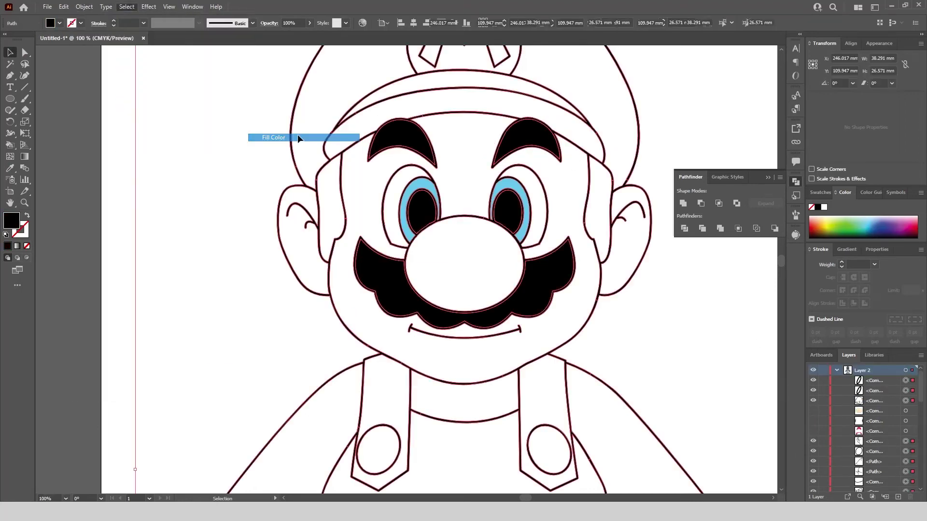
pyautogui.click(84, 6)
pyautogui.moveTo(124, 355)
pyautogui.click(231, 355)
pyautogui.click(812, 380)
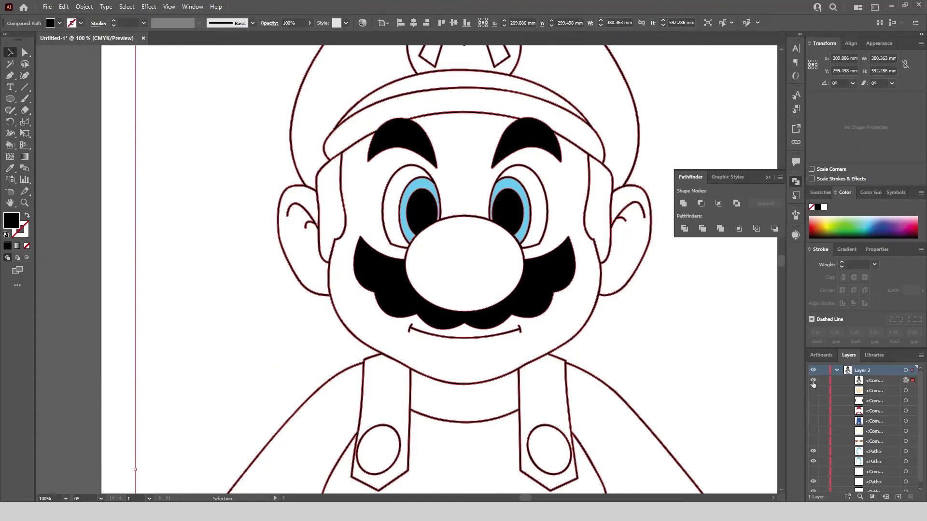
# - Select both light blue irises by matching fill, combine them into one compound path and hide it
pyautogui.click(427, 185)
pyautogui.click(127, 6)
pyautogui.moveTo(160, 98)
pyautogui.click(297, 137)
pyautogui.click(84, 6)
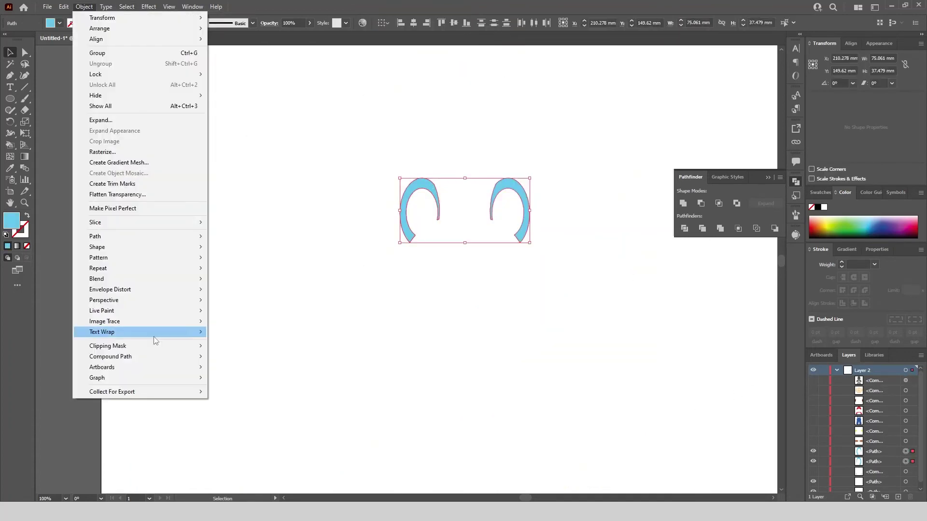
pyautogui.moveTo(124, 355)
pyautogui.click(231, 356)
pyautogui.click(814, 452)
# - Select both white eye shapes by matching fill, make them one compound path and hide it
pyautogui.click(911, 471)
pyautogui.click(127, 6)
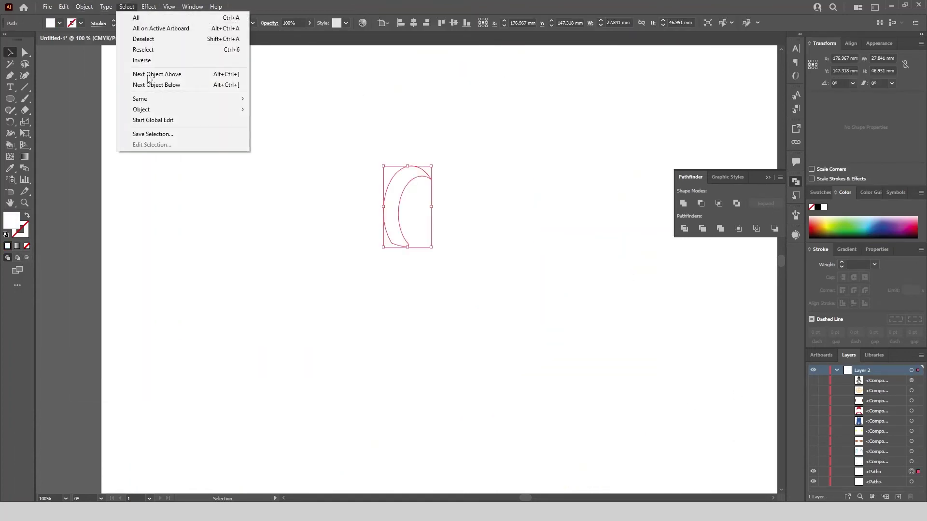
pyautogui.moveTo(160, 97)
pyautogui.click(297, 137)
pyautogui.click(84, 6)
pyautogui.click(249, 357)
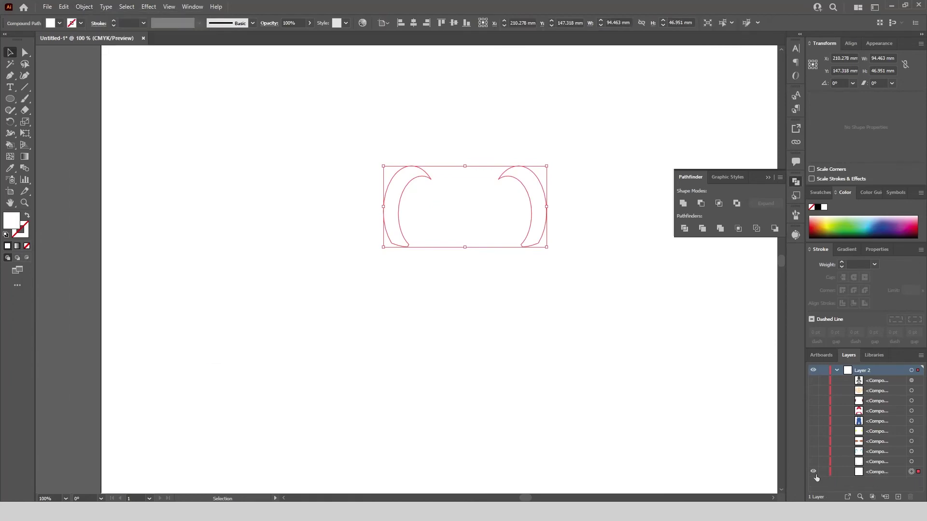
pyautogui.click(814, 472)
# - Show all the compound paths again and group the whole Mario figure
pyautogui.moveTo(814, 380); pyautogui.dragTo(814, 471)
pyautogui.scroll(-3, 424, 191)
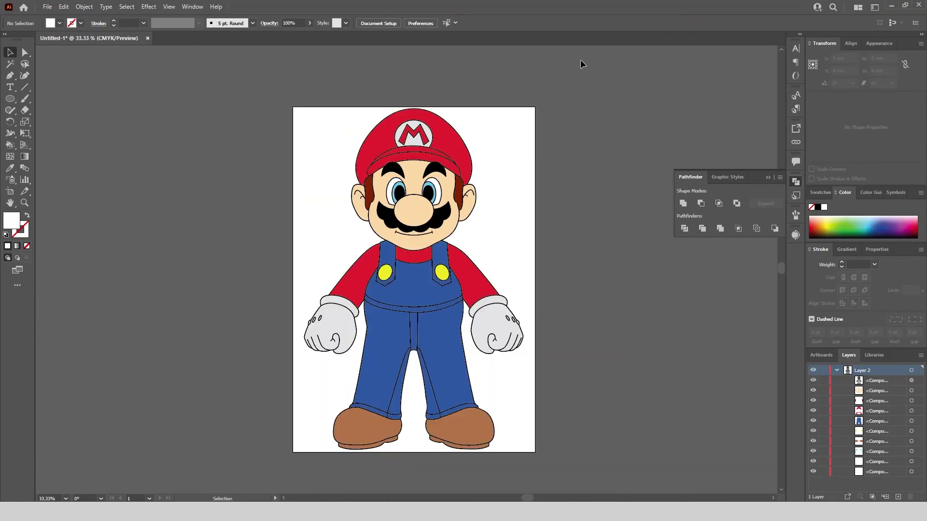
pyautogui.moveTo(580, 60); pyautogui.dragTo(233, 383)
pyautogui.scroll(2, 233, 383)
pyautogui.click(84, 7)
pyautogui.click(118, 54)
# - Copy the Mario group and paste the duplicate directly in front of it
pyautogui.click(64, 7)
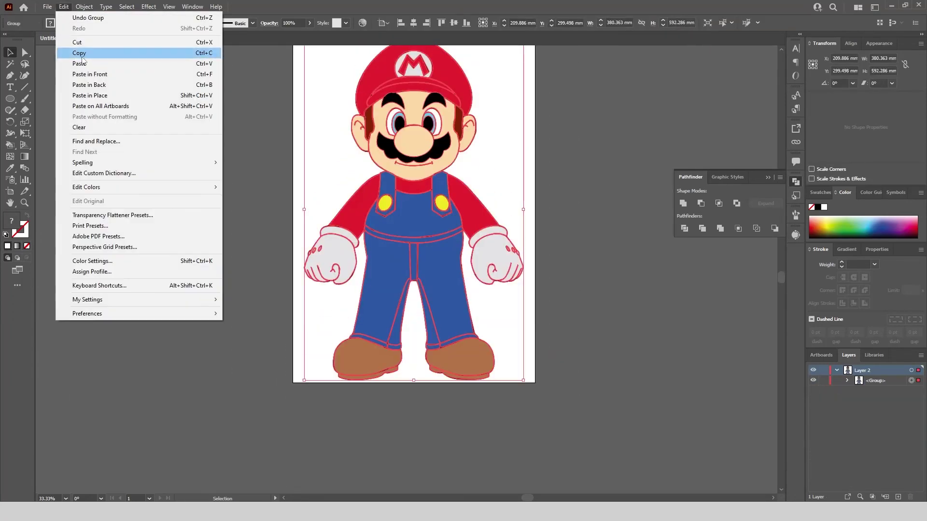
pyautogui.click(82, 55)
pyautogui.click(64, 7)
pyautogui.click(63, 7)
pyautogui.click(64, 7)
pyautogui.click(89, 75)
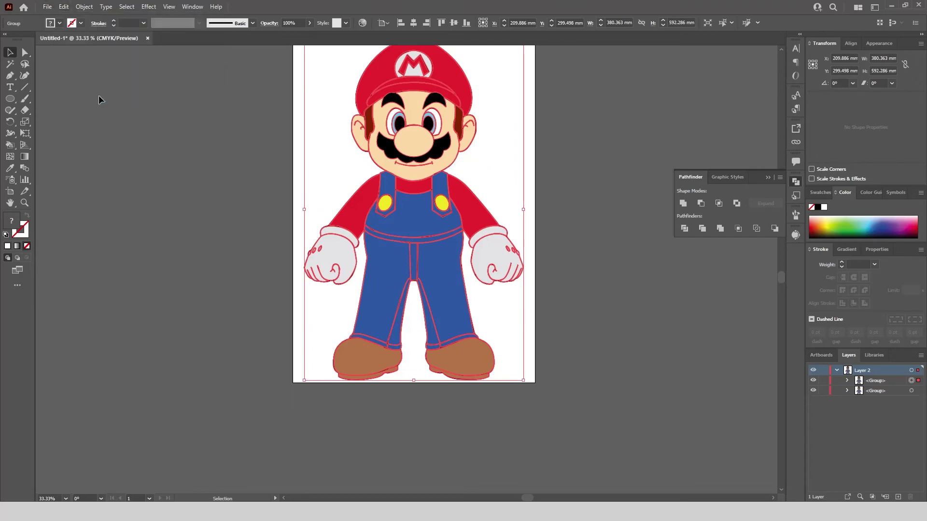
# - Hide the front Mario group and unite the group behind it into a single silhouette
pyautogui.click(815, 383)
pyautogui.click(415, 145)
pyautogui.click(683, 203)
# - Isolate the black silhouette and delete all the leftover sliver paths inside it, keeping the outer shape
pyautogui.scroll(4, 411, 258)
pyautogui.doubleClick(410, 239)
pyautogui.click(410, 239)
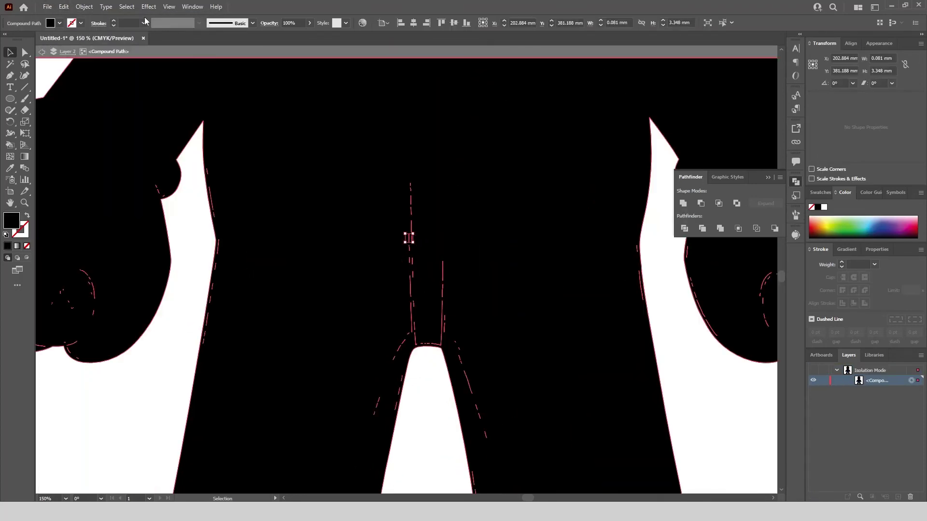
pyautogui.click(127, 6)
pyautogui.moveTo(203, 99)
pyautogui.click(276, 137)
pyautogui.scroll(-2, 305, 170)
pyautogui.keyDown('shift'); pyautogui.click(466, 286); pyautogui.keyUp('shift')
pyautogui.scroll(3, 506, 307)
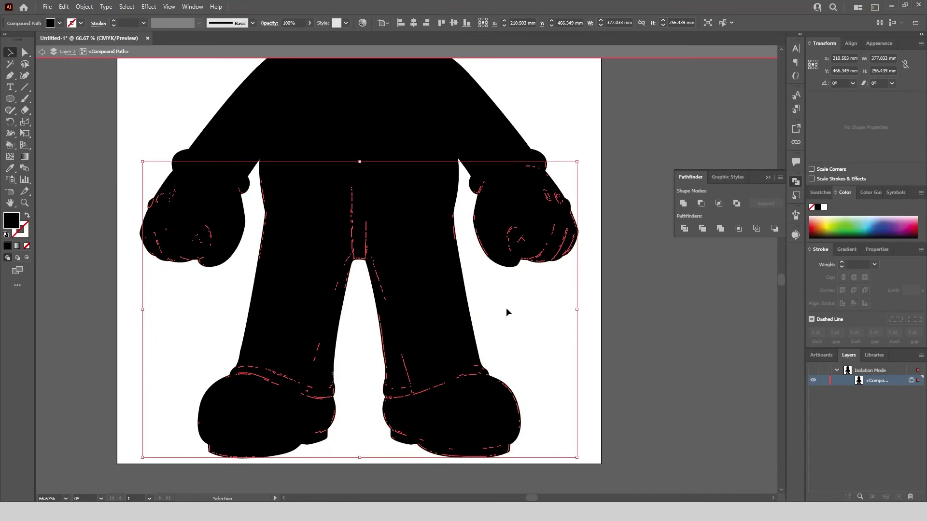
pyautogui.press('Delete')
pyautogui.doubleClick(563, 346)
# - Show the coloured Mario group in front of the silhouette and ungroup it
pyautogui.click(814, 380)
pyautogui.scroll(-1, 475, 346)
pyautogui.rightClick(388, 211)
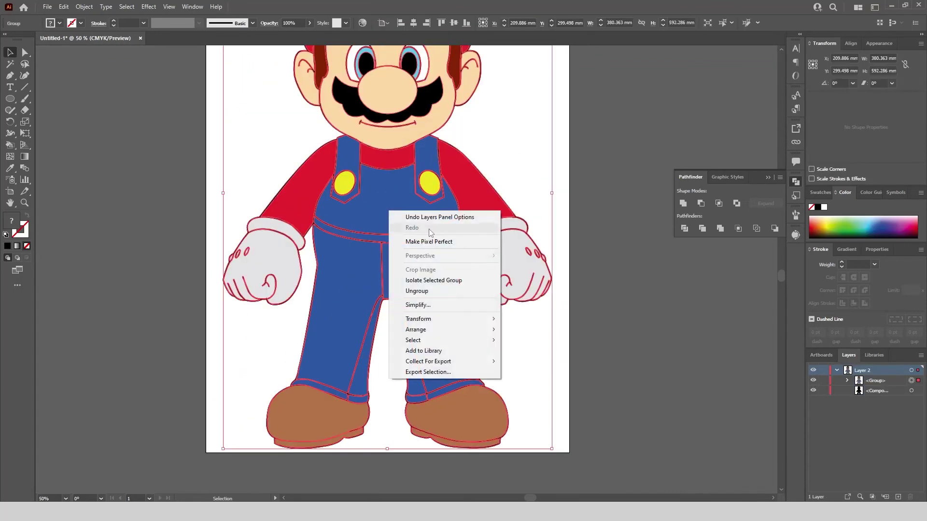
pyautogui.click(418, 291)
pyautogui.click(605, 336)
# - Check the layer separation by toggling the visibility of the black linework, the silhouette and the colour paths
pyautogui.scroll(-1, 575, 344)
pyautogui.click(813, 380)
pyautogui.click(814, 481)
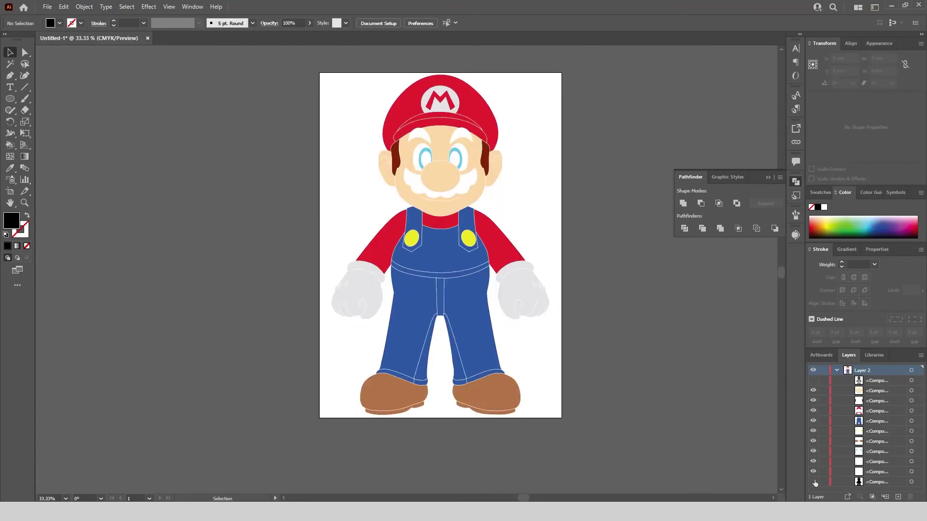
pyautogui.click(814, 482)
pyautogui.click(814, 380)
pyautogui.moveTo(814, 391); pyautogui.dragTo(817, 498)
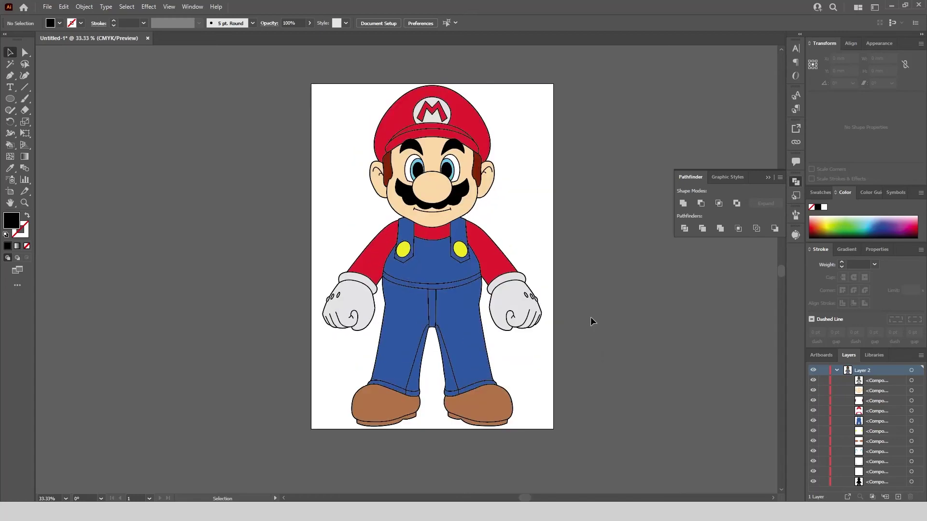
# - Save the artwork as Super Mario in the AsreArt folder in a file format that Cricut Design Space accepts
pyautogui.click(47, 6)
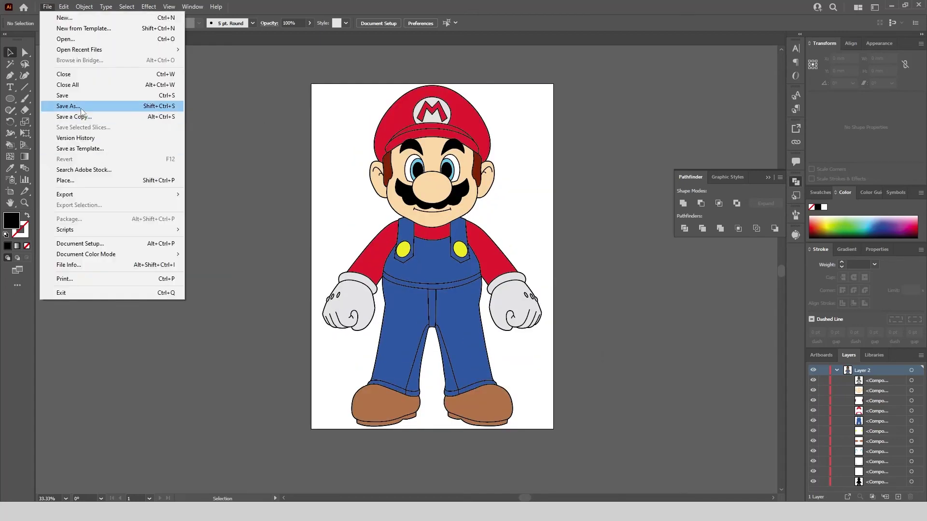
pyautogui.click(91, 102)
pyautogui.write('Super Mario')
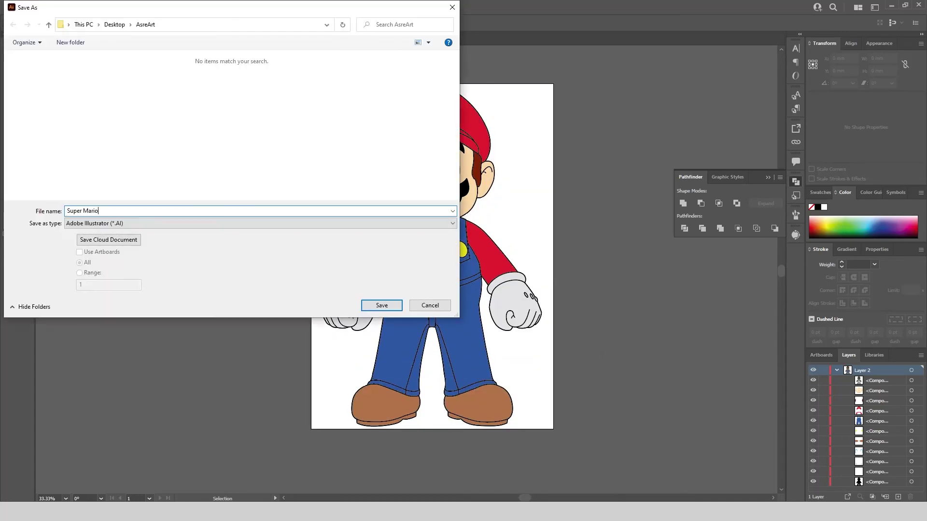
pyautogui.click(185, 223)
pyautogui.click(186, 267)
pyautogui.click(381, 305)
pyautogui.click(502, 282)
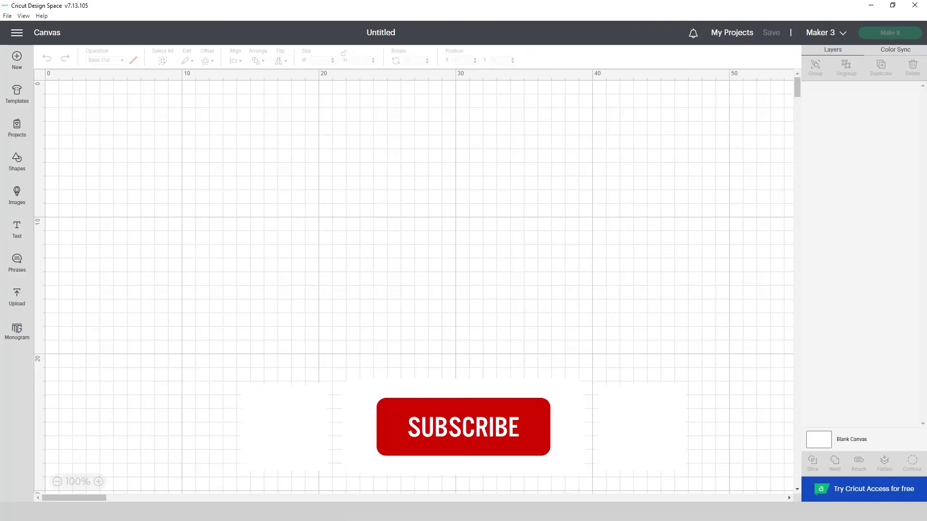
# - In Cricut Design Space, upload the Super Mario file as a cut image and add it to the canvas
pyautogui.click(11, 296)
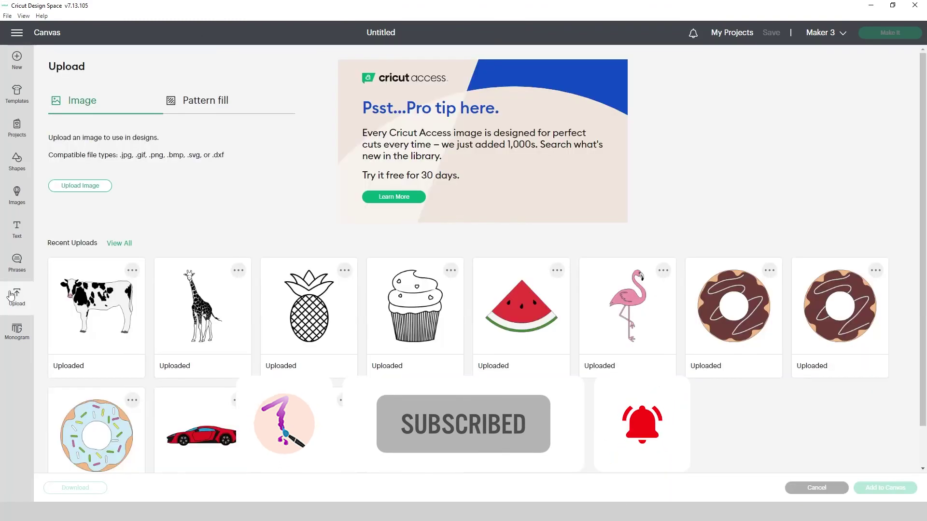
pyautogui.click(87, 186)
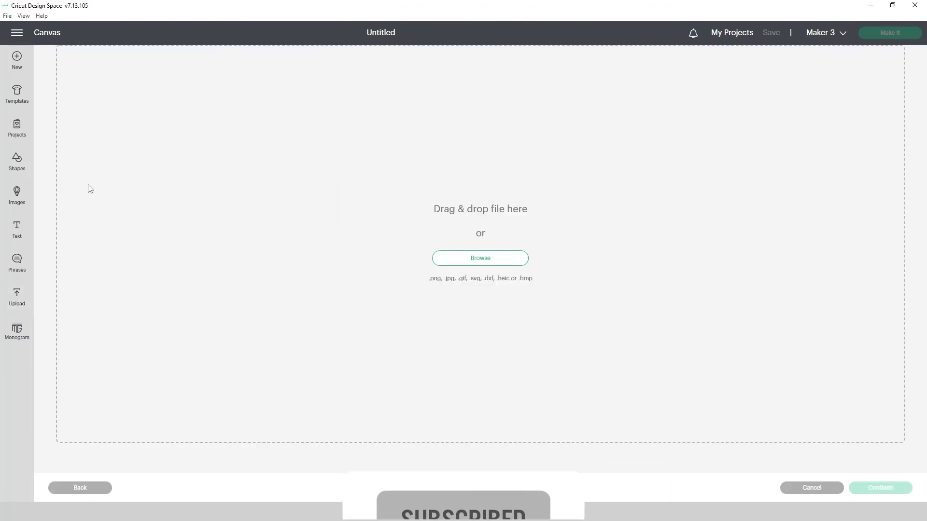
pyautogui.click(455, 259)
pyautogui.doubleClick(30, 86)
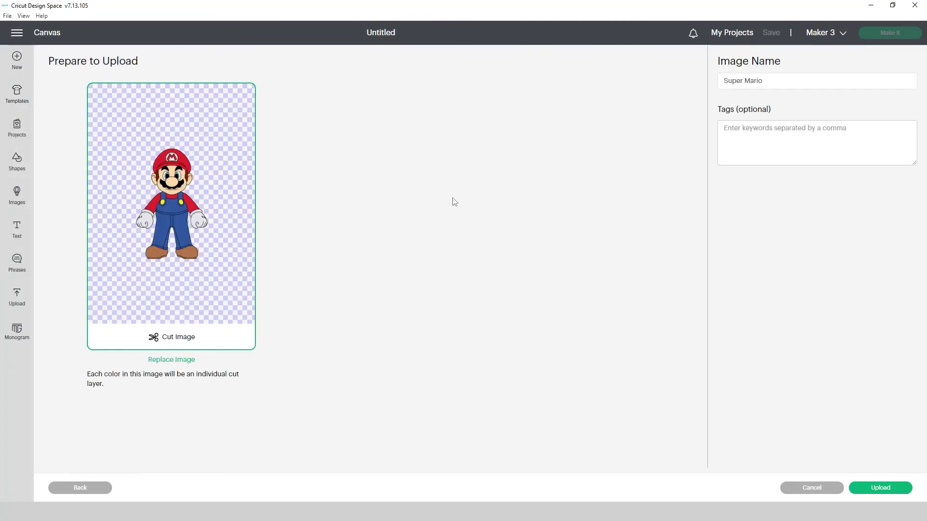
pyautogui.click(874, 488)
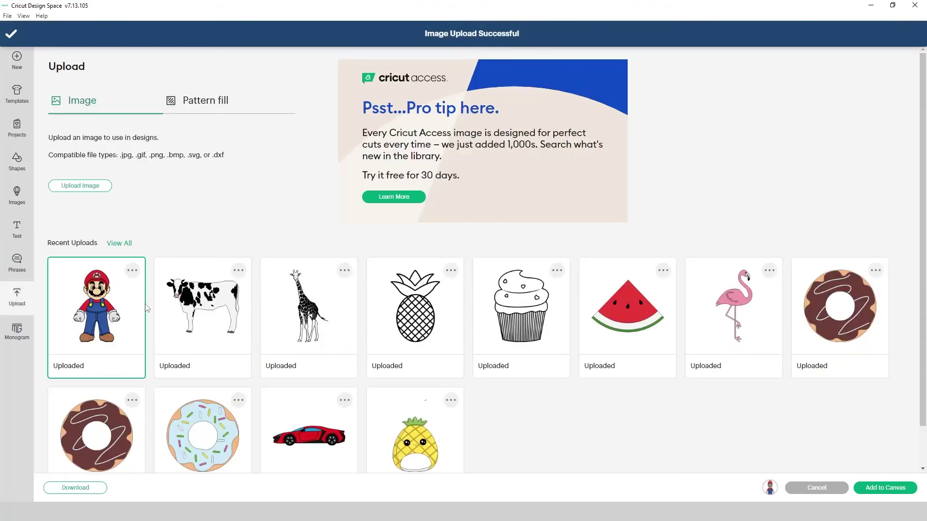
pyautogui.click(884, 487)
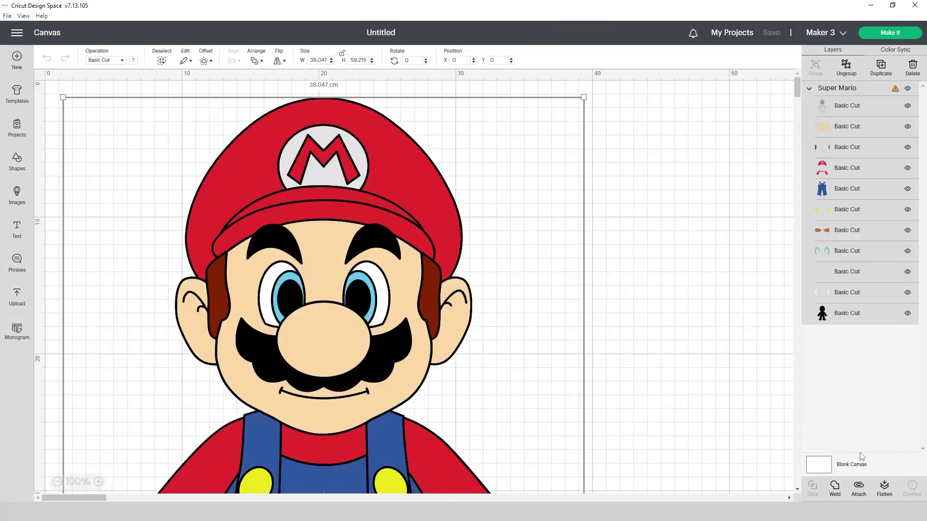
# - Lock the Mario design's proportions and set its height to 25 cm
pyautogui.click(341, 54)
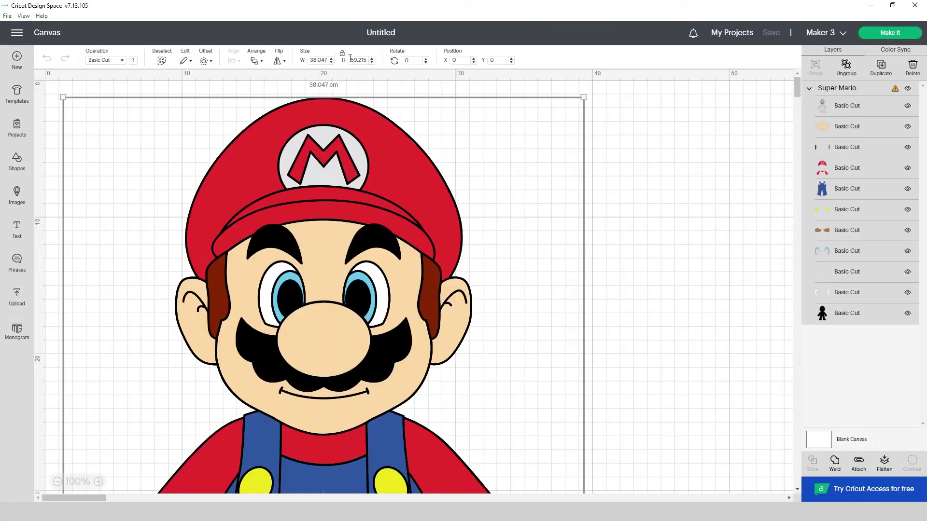
pyautogui.moveTo(350, 60); pyautogui.dragTo(401, 61)
pyautogui.write('25')
pyautogui.press('Return')
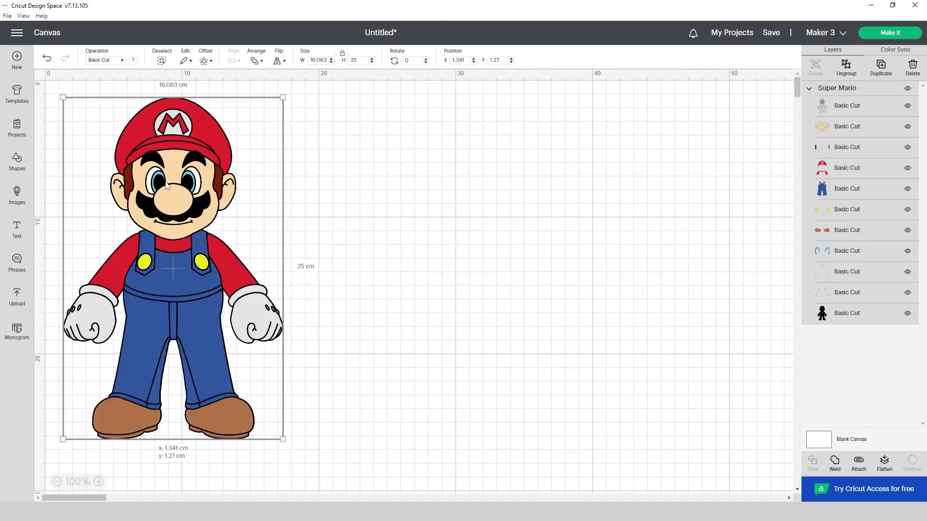
# - Move the Mario design to the middle of the canvas and ungroup it into separate colour layers
pyautogui.moveTo(167, 186); pyautogui.dragTo(401, 195)
pyautogui.rightClick(401, 195)
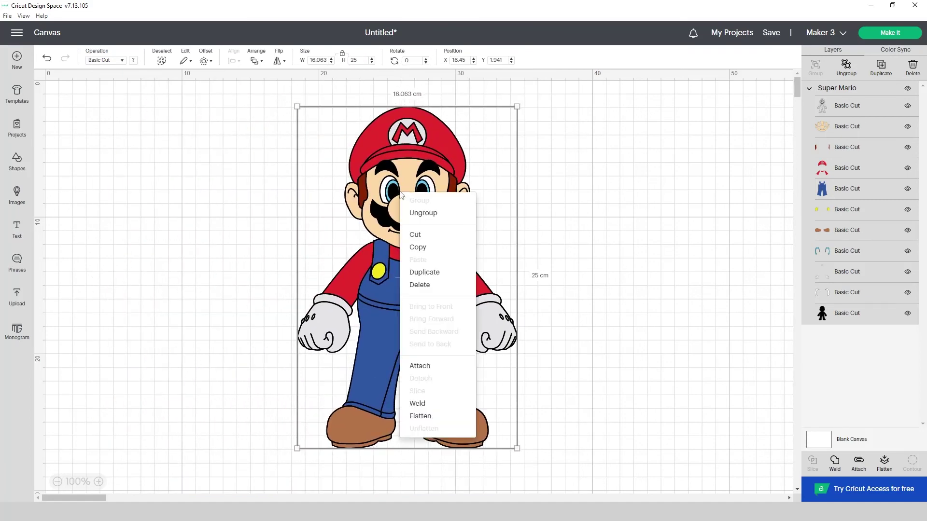
pyautogui.click(418, 211)
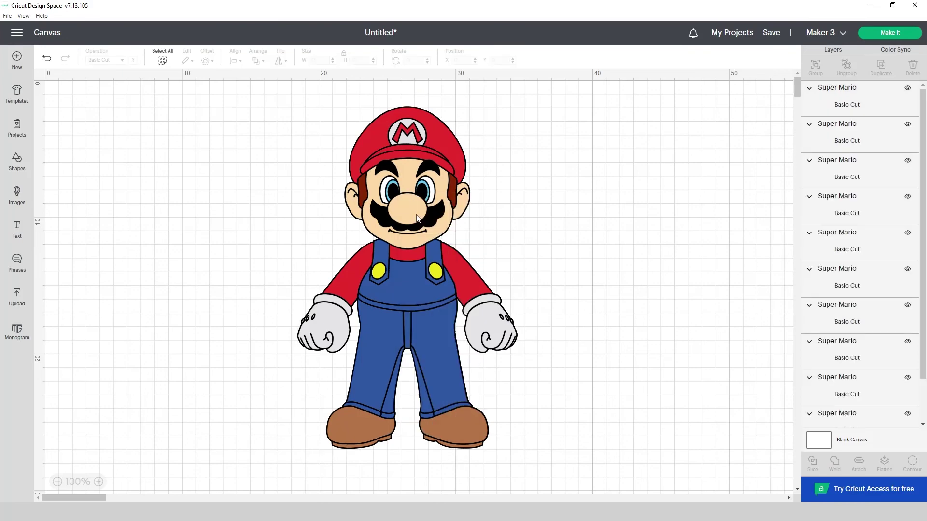
# - Pull the black linework layer off the figure and place it in the empty canvas area to the figure's right
pyautogui.click(441, 212)
pyautogui.moveTo(441, 212); pyautogui.dragTo(698, 215)
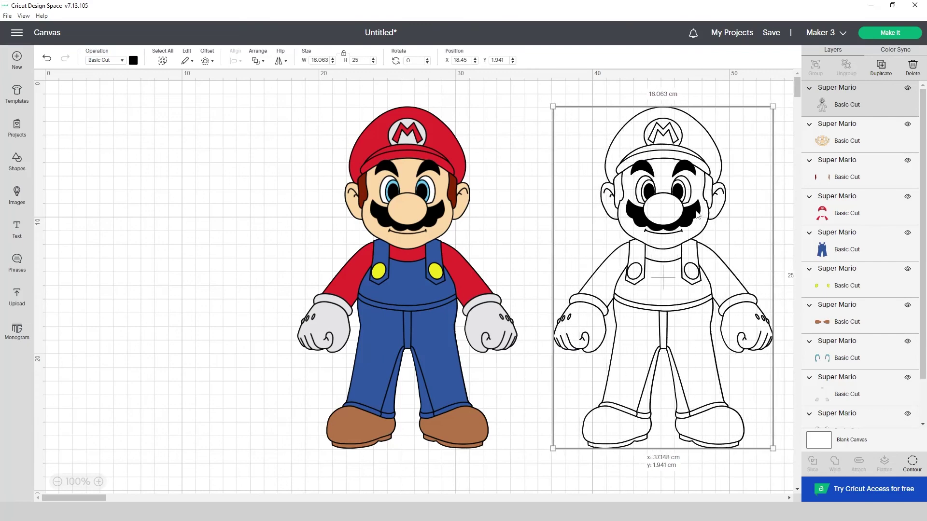
pyautogui.click(525, 190)
# - Lay out the red cap-and-shirt layer to the left of the figure, with the blue overalls below the red sleeves
pyautogui.click(444, 153)
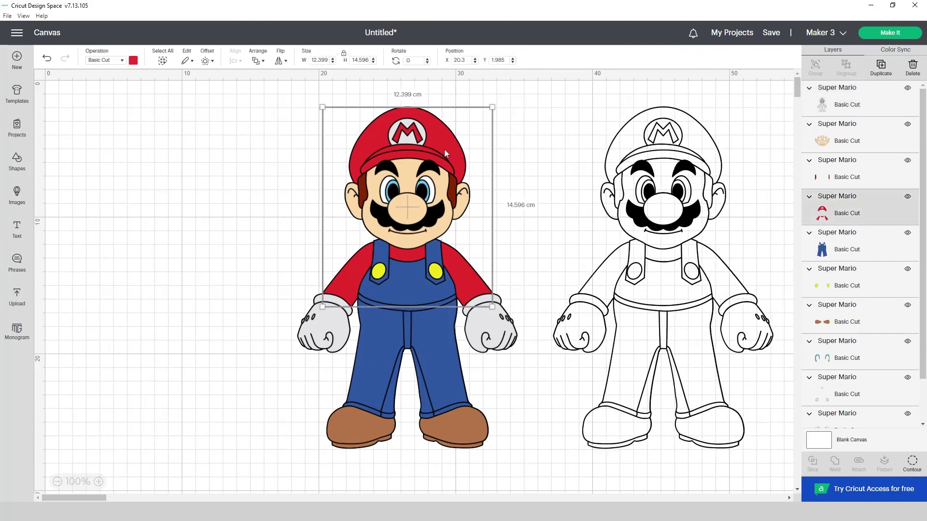
pyautogui.moveTo(444, 152); pyautogui.dragTo(173, 142)
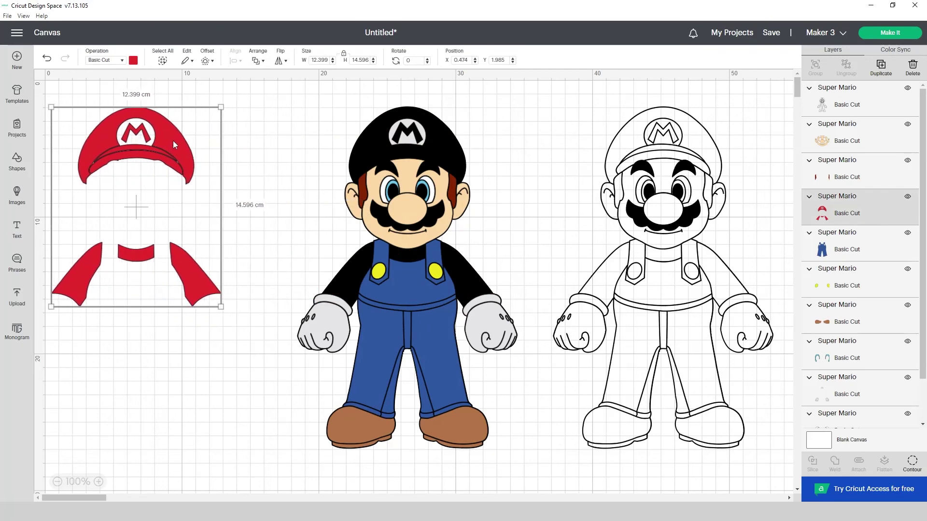
pyautogui.click(413, 291)
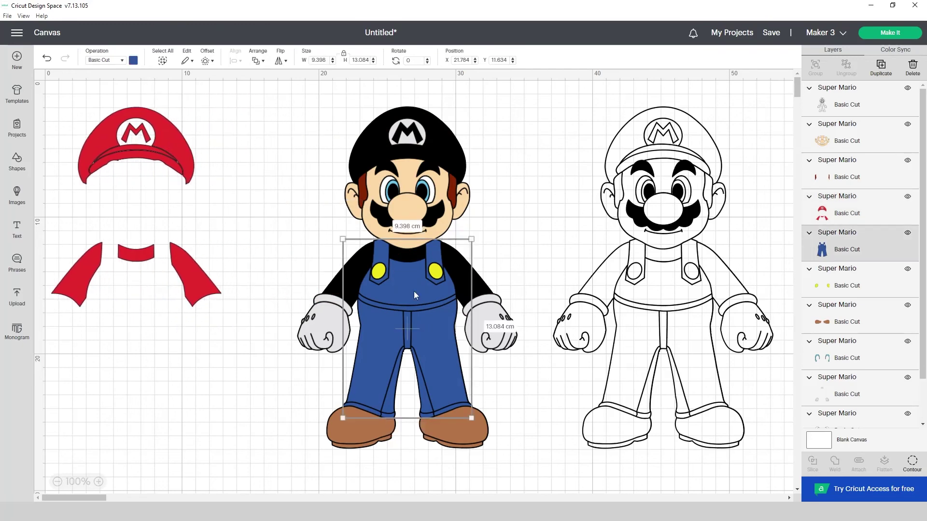
pyautogui.moveTo(413, 291); pyautogui.dragTo(152, 280)
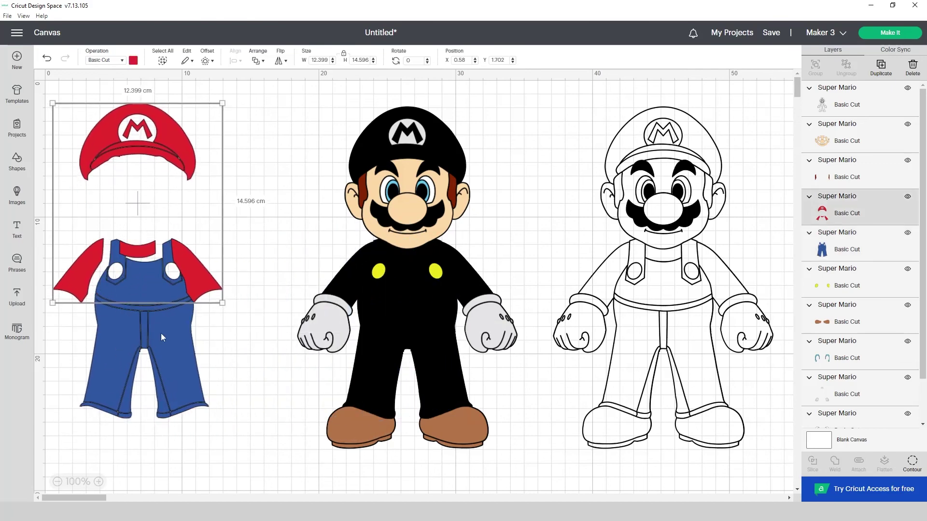
pyautogui.moveTo(161, 333); pyautogui.dragTo(163, 378)
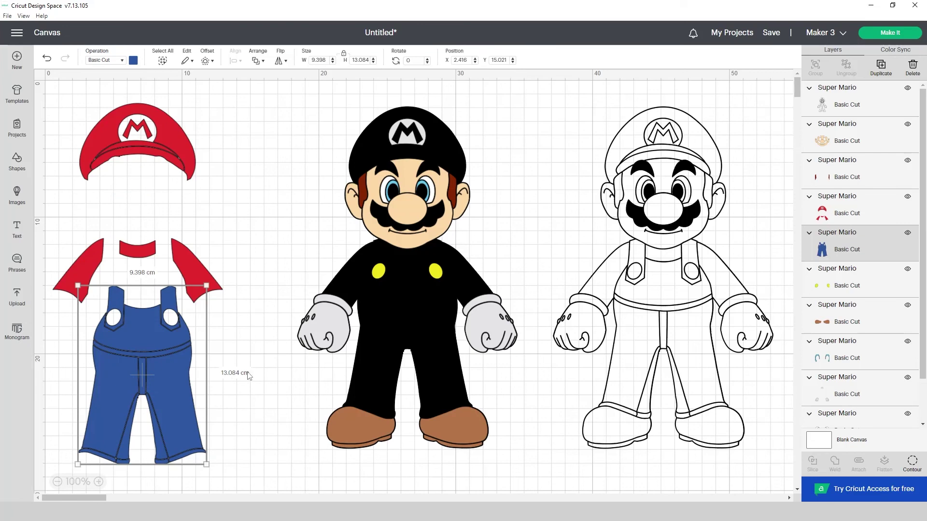
pyautogui.click(266, 372)
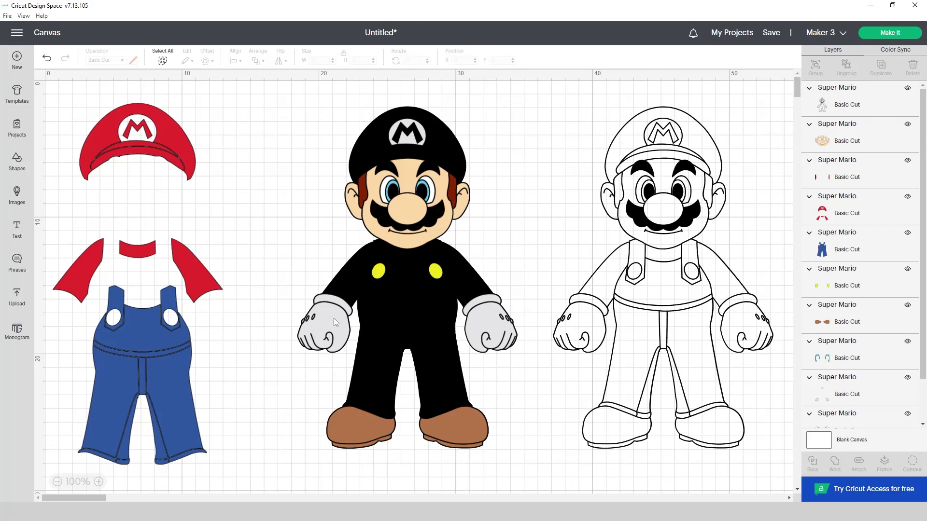
# - Spread apart the grey gloves-and-emblem layer, the black silhouette and the skin-coloured face so they no longer stack on each other
pyautogui.moveTo(334, 318); pyautogui.dragTo(62, 372)
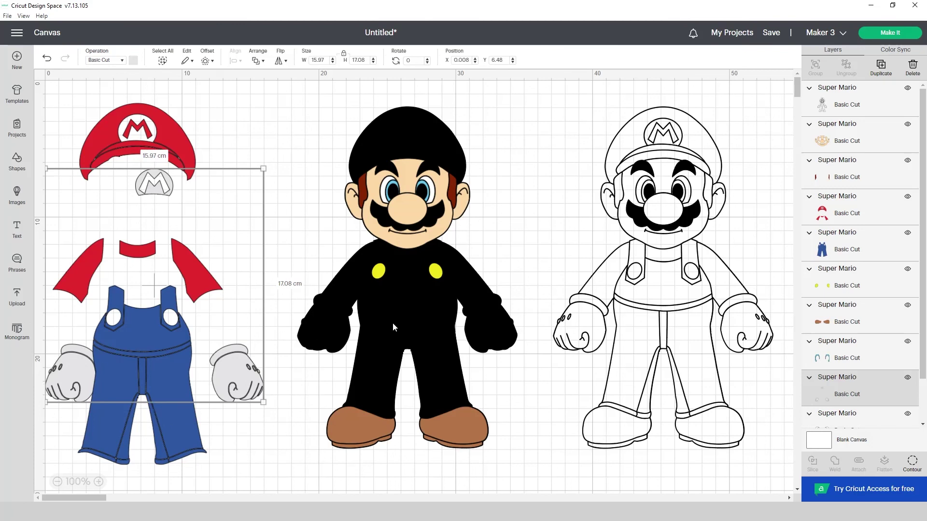
pyautogui.moveTo(390, 314); pyautogui.dragTo(488, 319)
pyautogui.moveTo(403, 208); pyautogui.dragTo(285, 193)
pyautogui.click(303, 298)
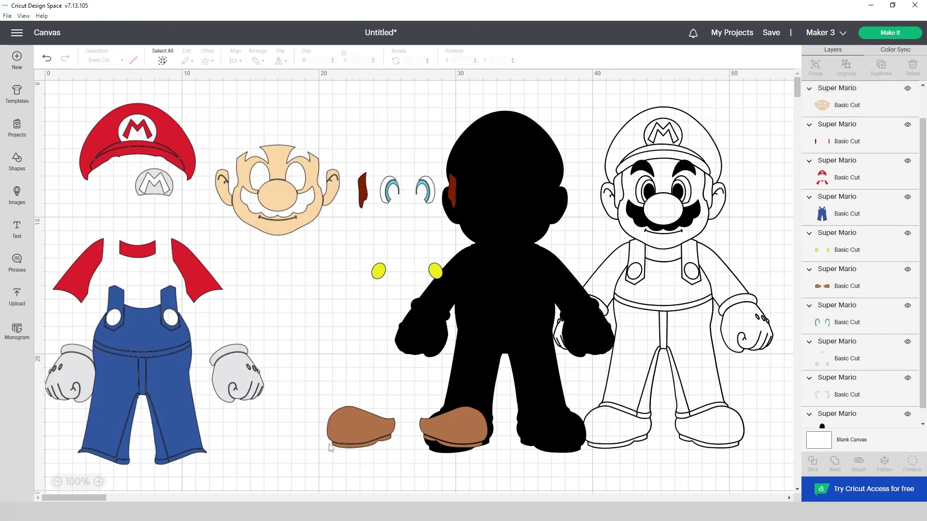
# - Move the brown shoes and the yellow buttons off the silhouette into the free space beside the overalls
pyautogui.moveTo(347, 430); pyautogui.dragTo(273, 437)
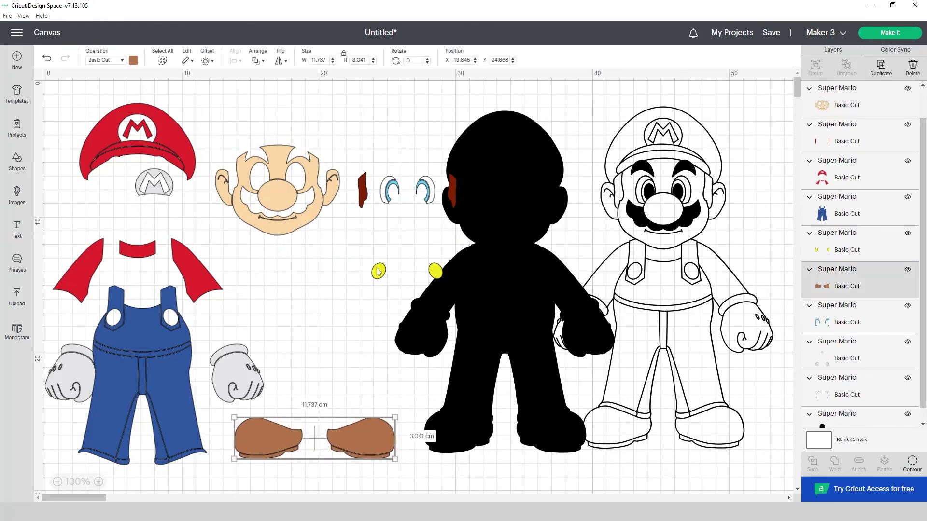
pyautogui.moveTo(378, 271); pyautogui.dragTo(305, 288)
pyautogui.click(331, 365)
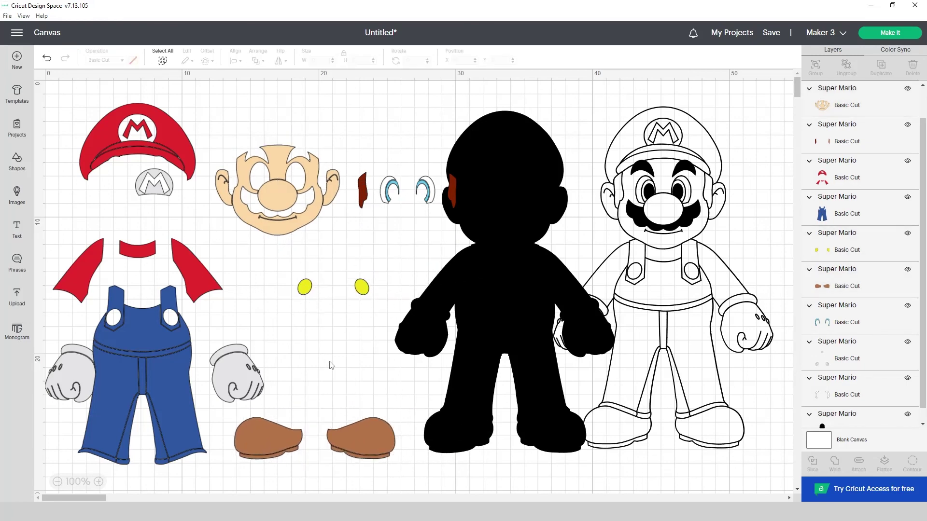